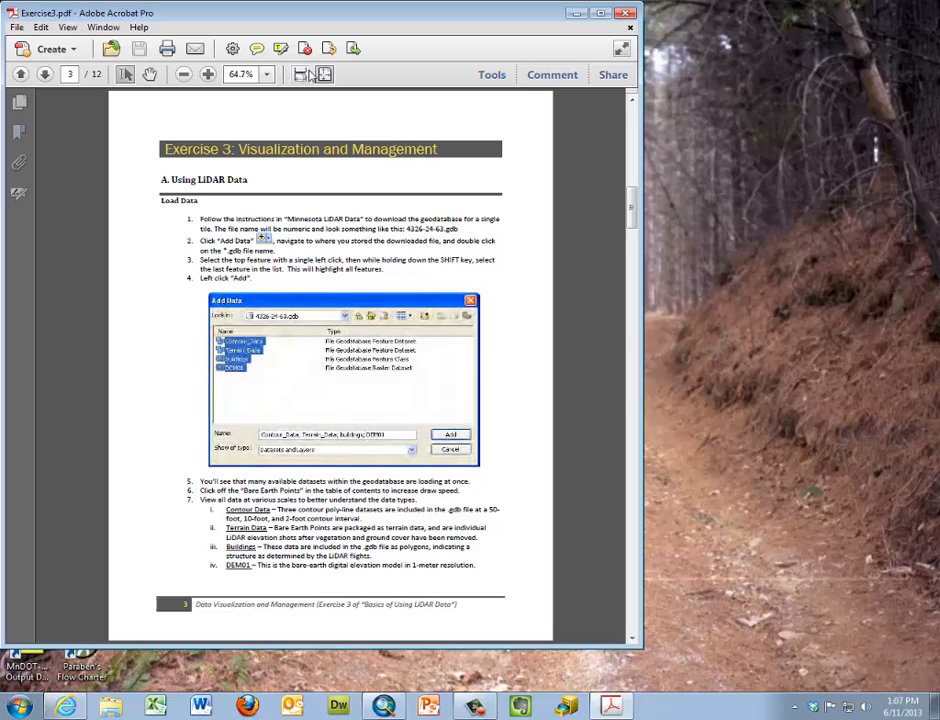
Switch to ArcMap and browse to the 4326-24-63.gdb geodatabase for adding data
{"action": "left_click_drag", "start_coordinate": [325, 17], "coordinate": [939, 36]}
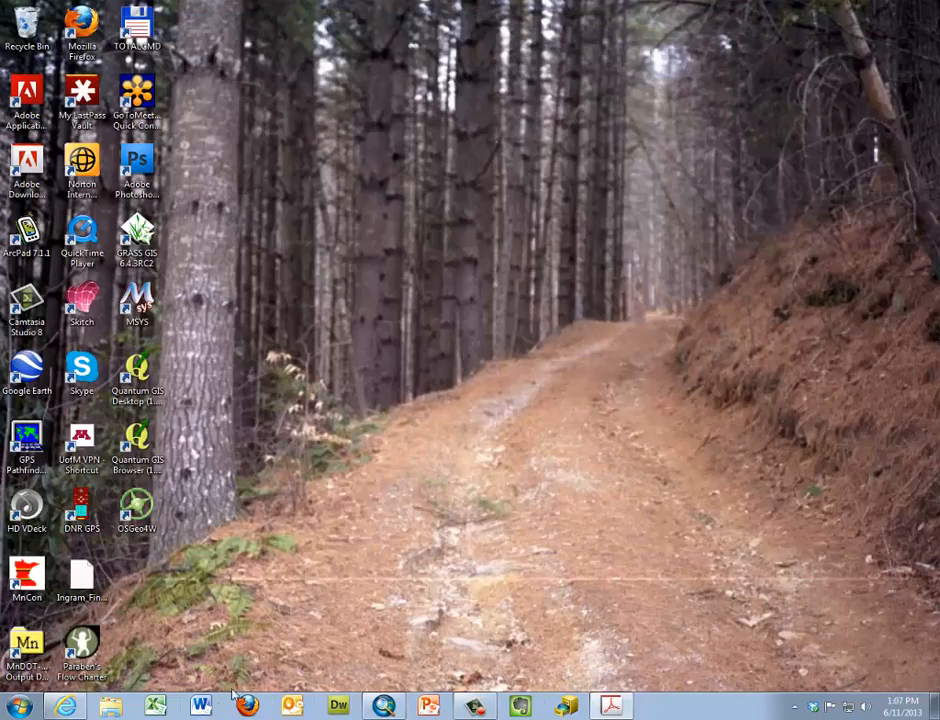
{"action": "left_click", "coordinate": [383, 707]}
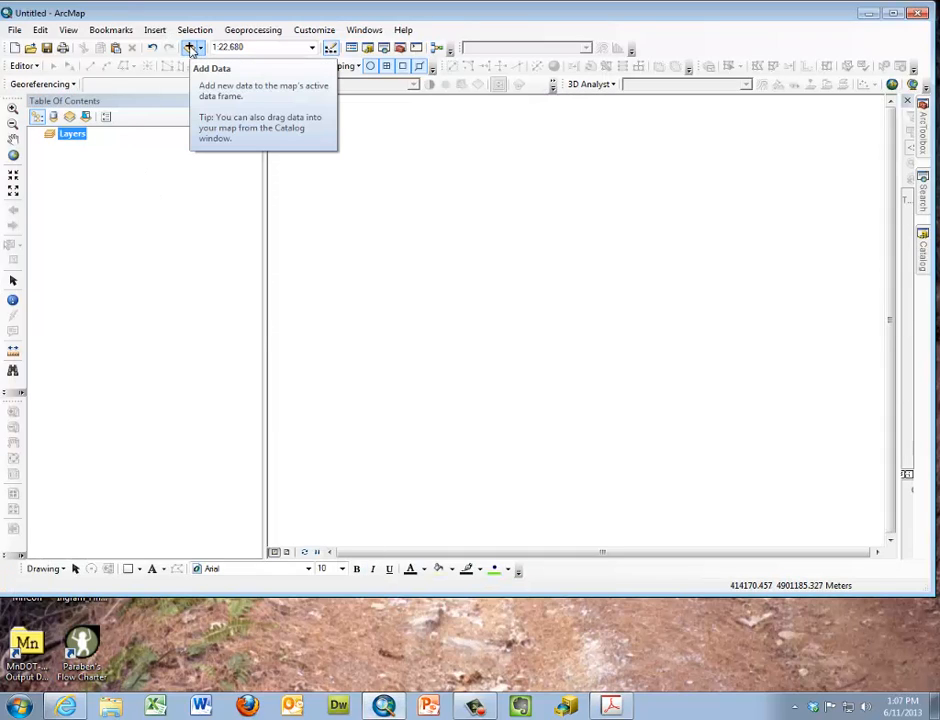
{"action": "left_click", "coordinate": [190, 50]}
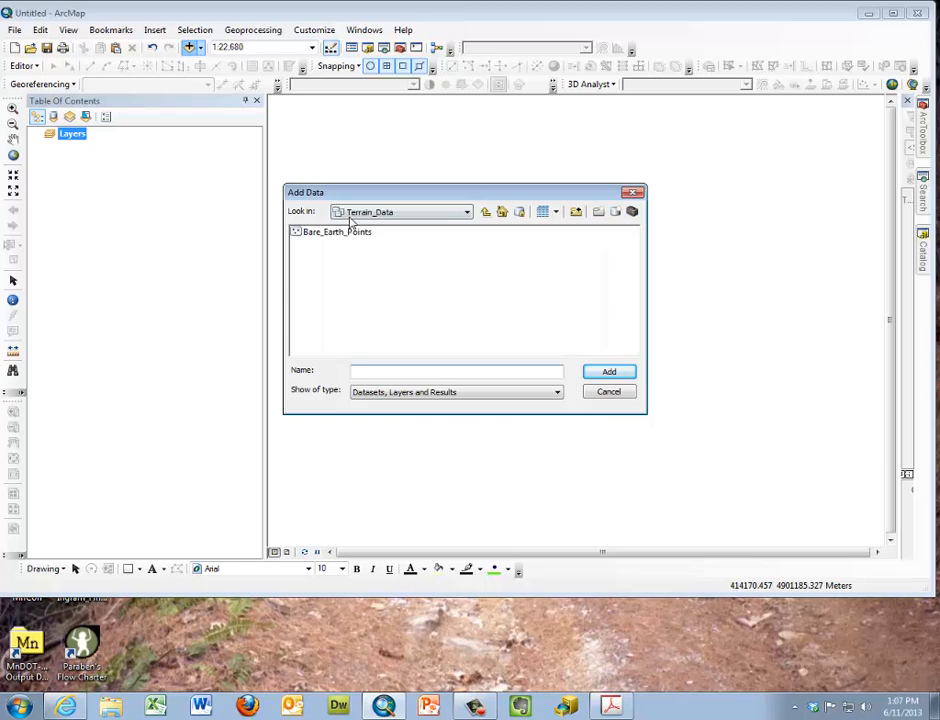
{"action": "left_click", "coordinate": [485, 213]}
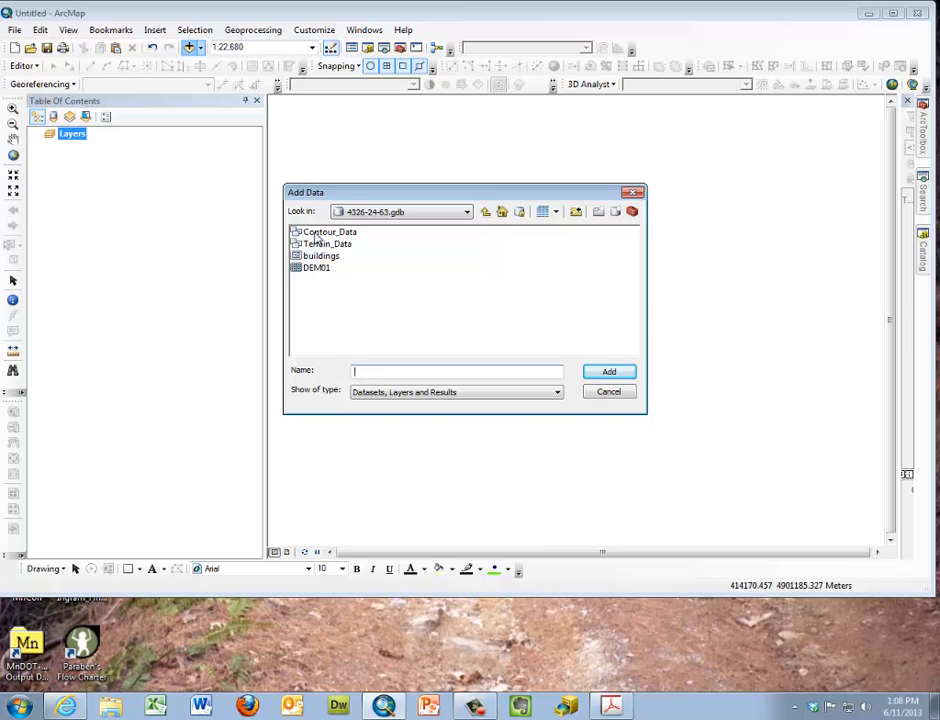
Examine the contents of the Contour_Data and Terrain_Data feature datasets, returning to the geodatabase's top level
{"action": "left_click", "coordinate": [315, 234]}
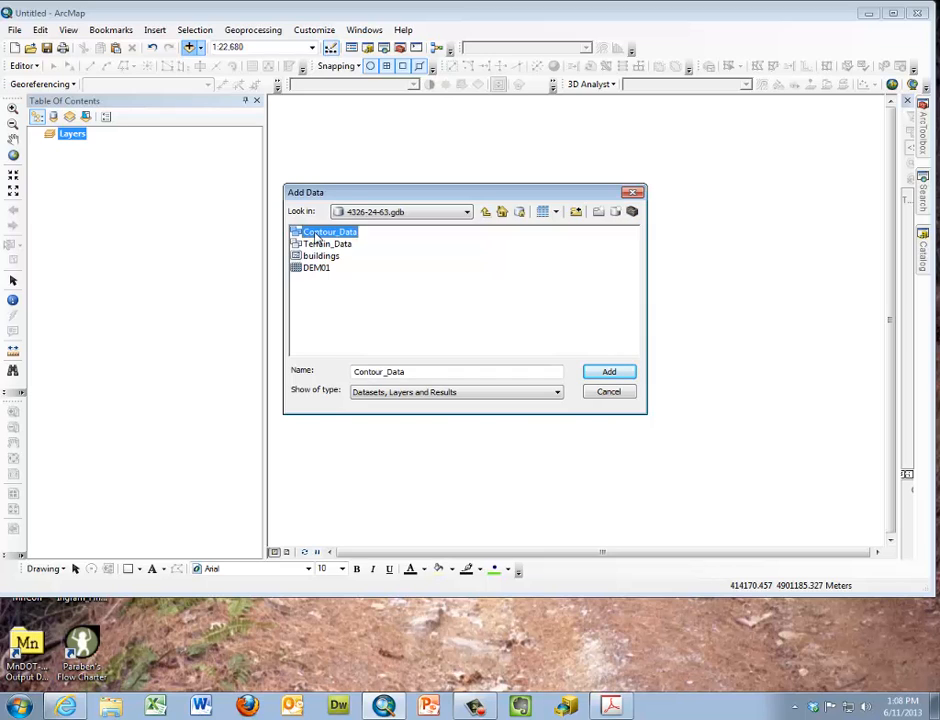
{"action": "double_click", "coordinate": [316, 234]}
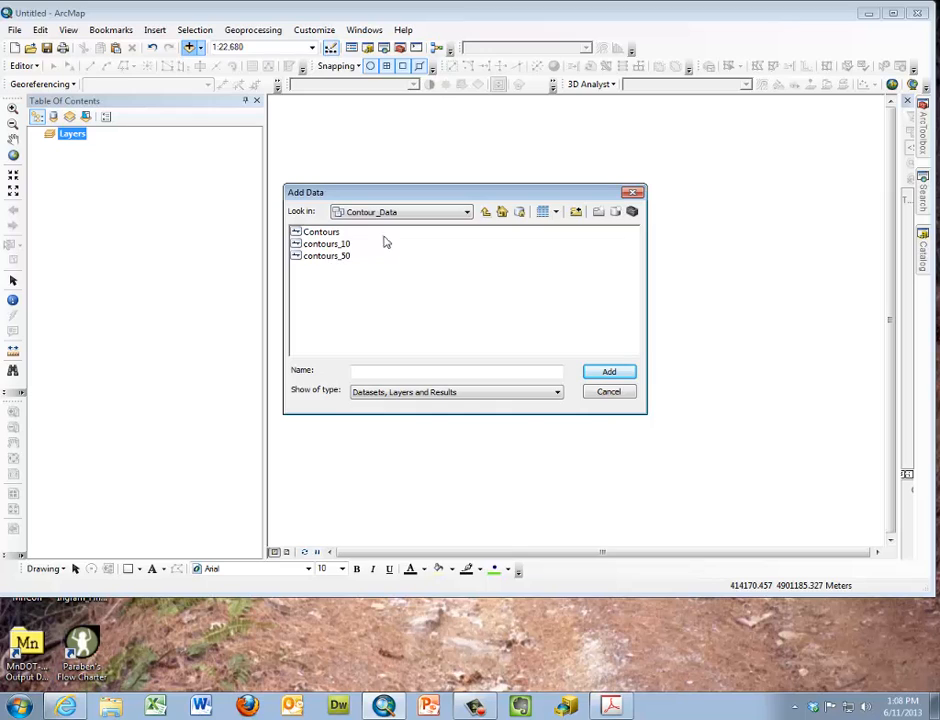
{"action": "left_click", "coordinate": [486, 212]}
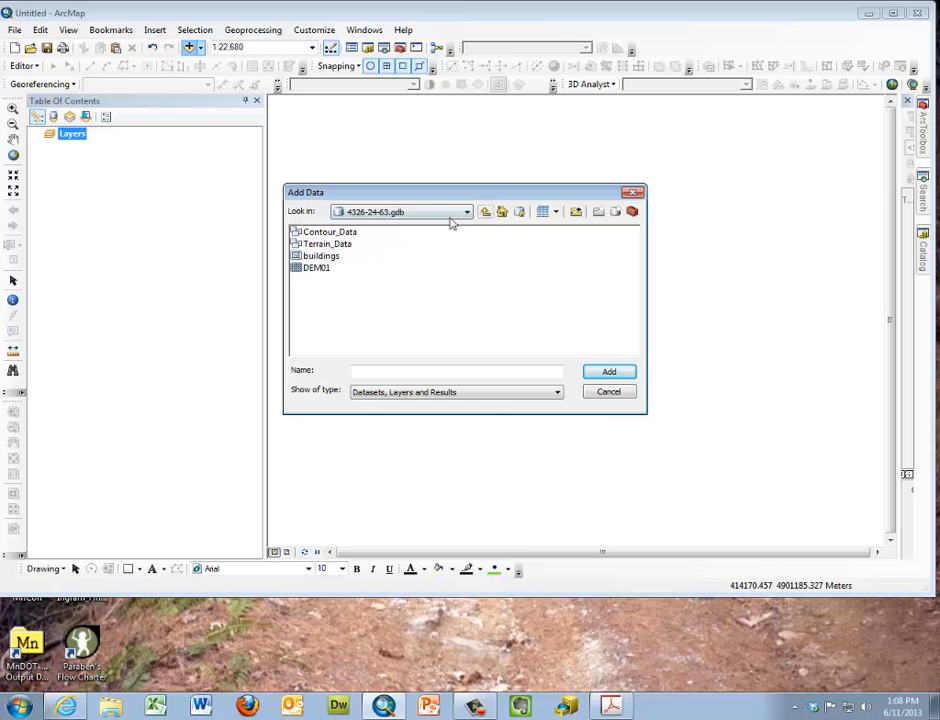
{"action": "double_click", "coordinate": [329, 246]}
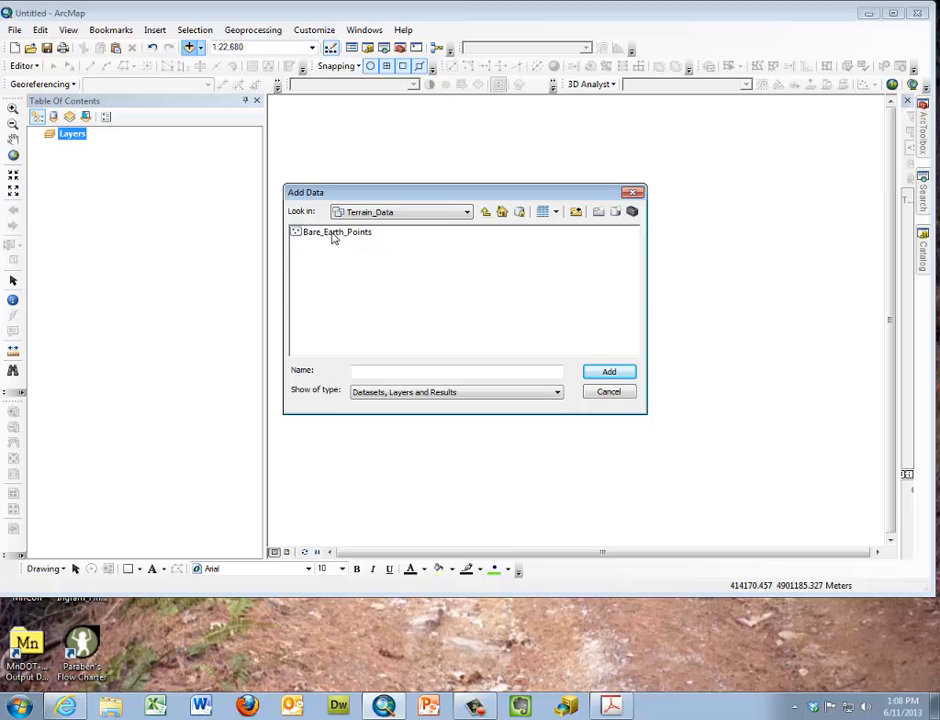
{"action": "left_click", "coordinate": [486, 212]}
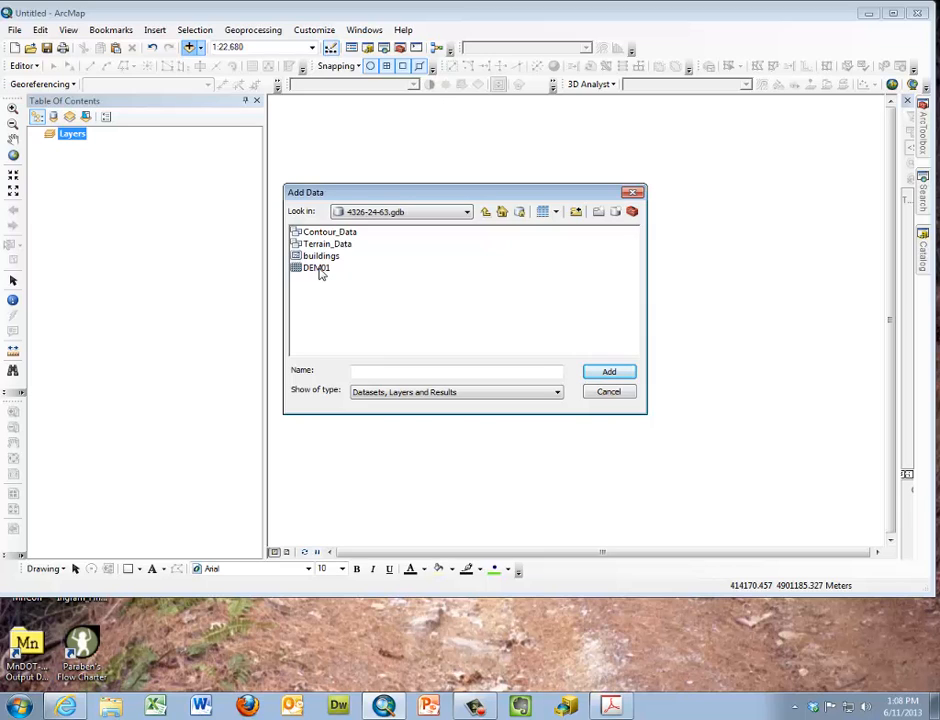
Add the Bare_Earth_Points feature class from the Terrain_Data dataset to the map and stop the map drawing
{"action": "left_click", "coordinate": [330, 247]}
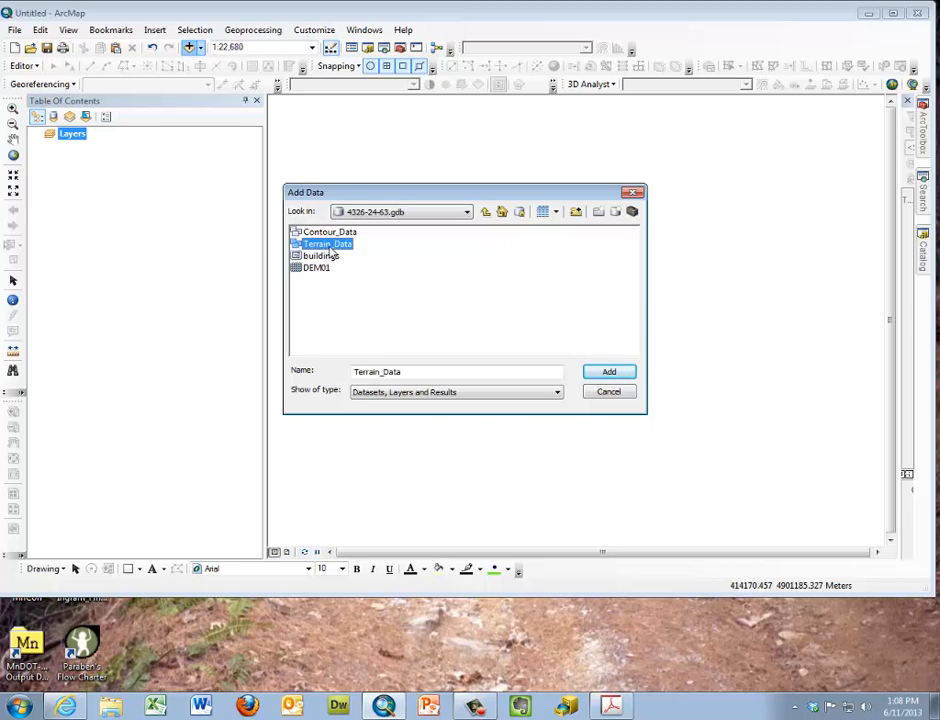
{"action": "left_click", "coordinate": [330, 247]}
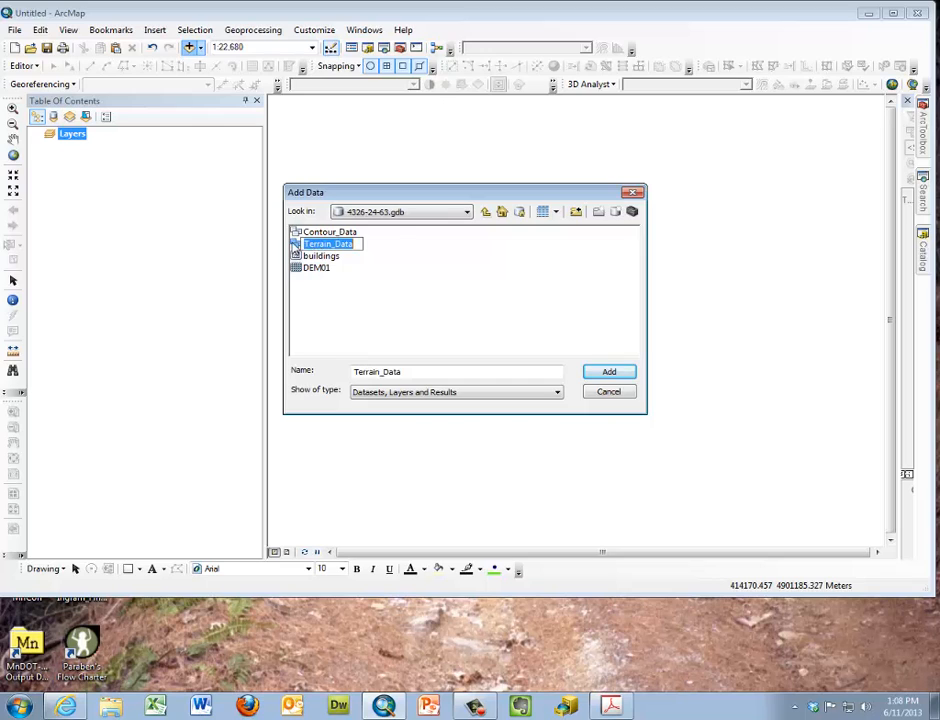
{"action": "double_click", "coordinate": [294, 244]}
{"action": "double_click", "coordinate": [309, 243]}
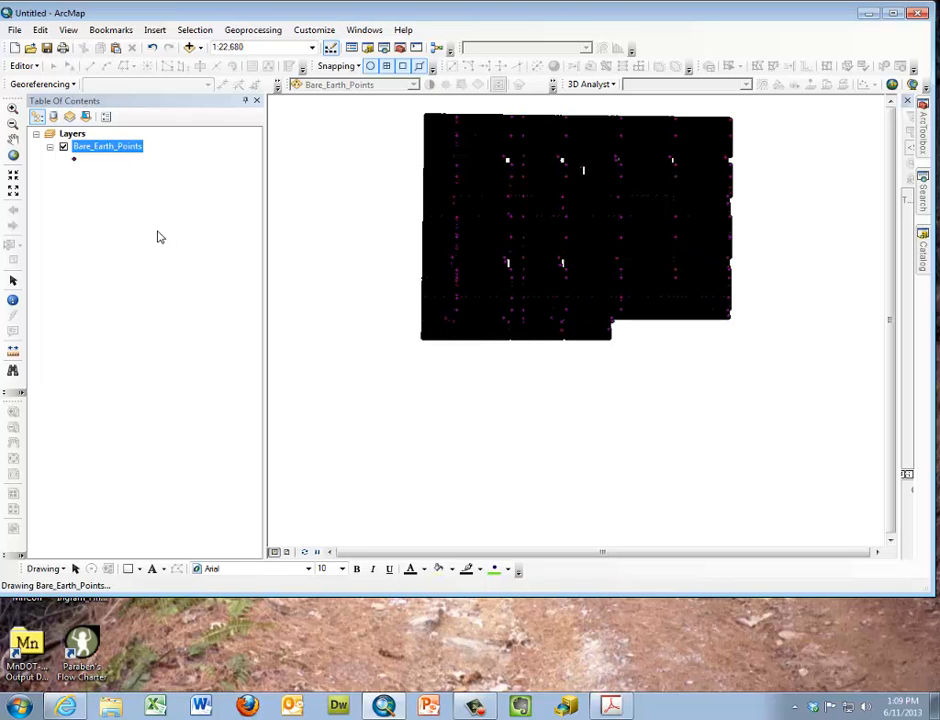
{"action": "key", "text": "Escape"}
Select the record with OID 2 in the Bare_Earth_Points attribute table and close the table
{"action": "right_click", "coordinate": [117, 148]}
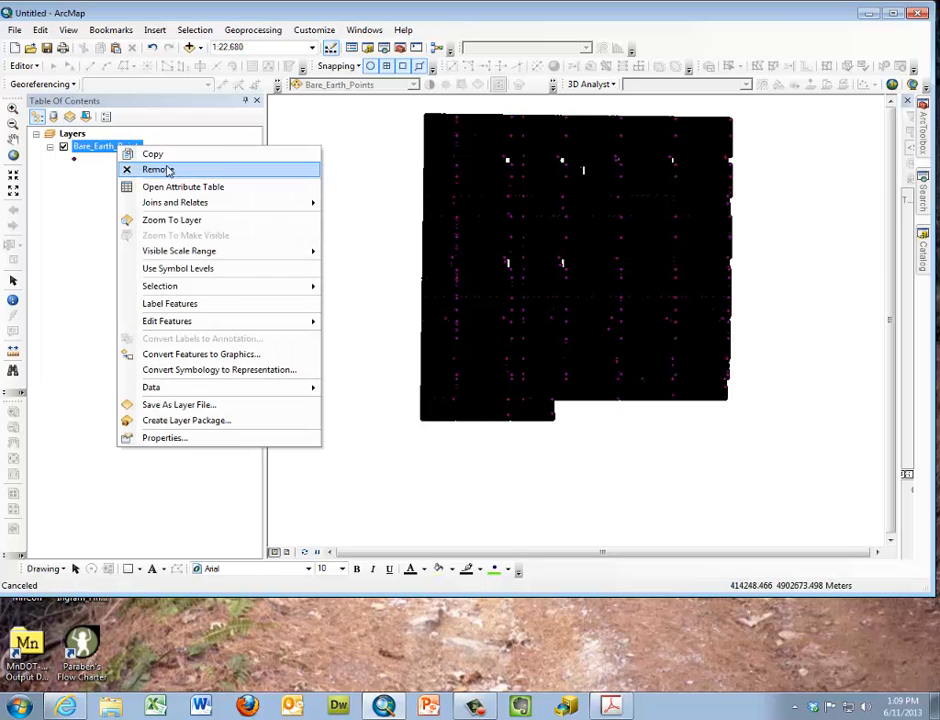
{"action": "left_click", "coordinate": [160, 185]}
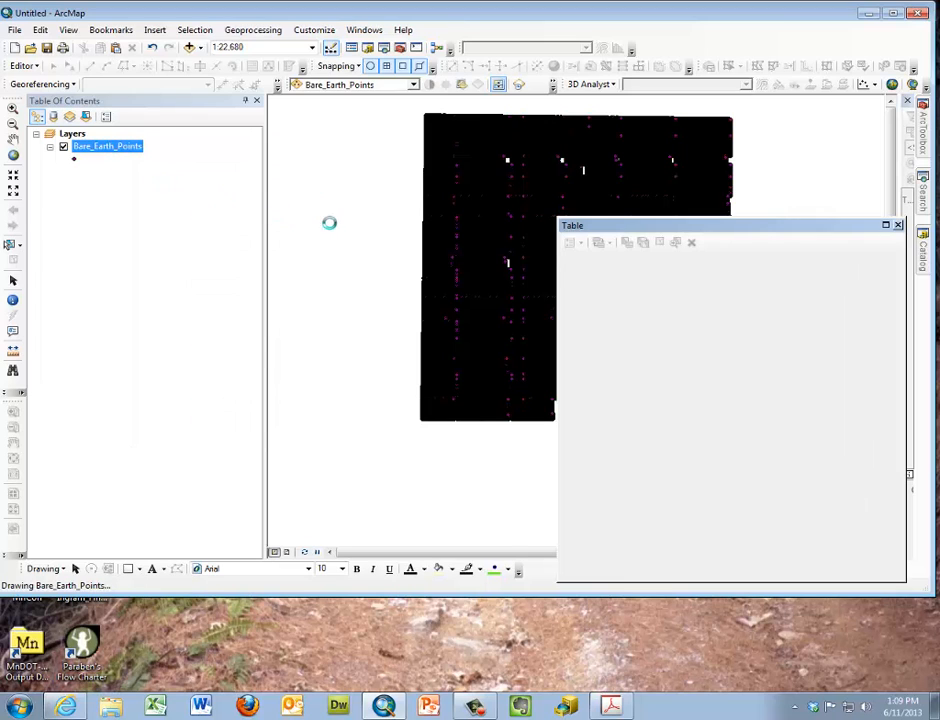
{"action": "left_click_drag", "start_coordinate": [677, 229], "coordinate": [543, 196]}
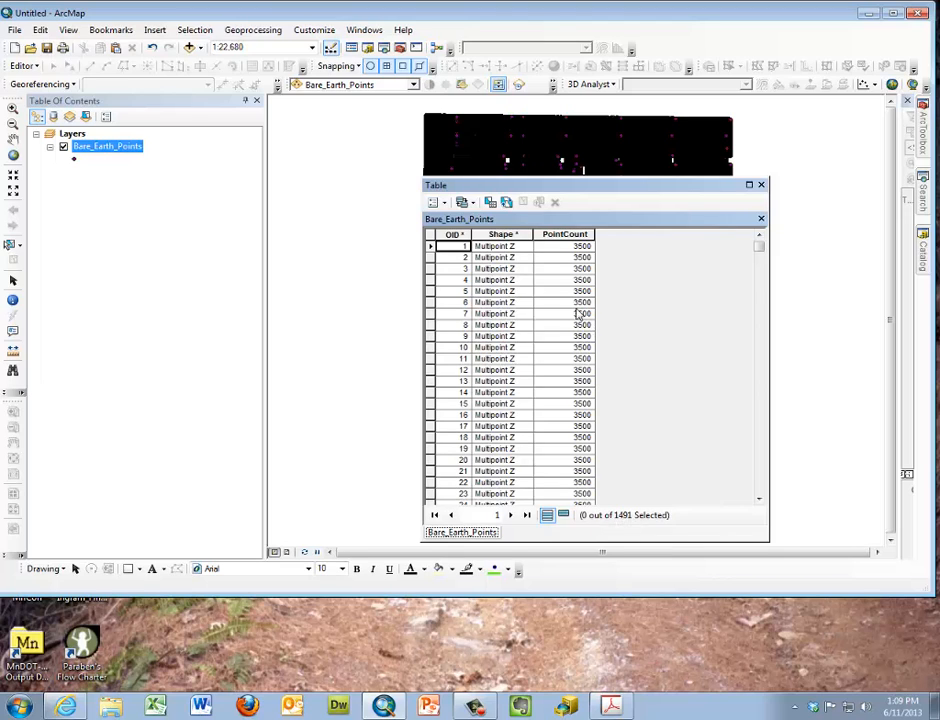
{"action": "left_click_drag", "start_coordinate": [597, 190], "coordinate": [718, 201]}
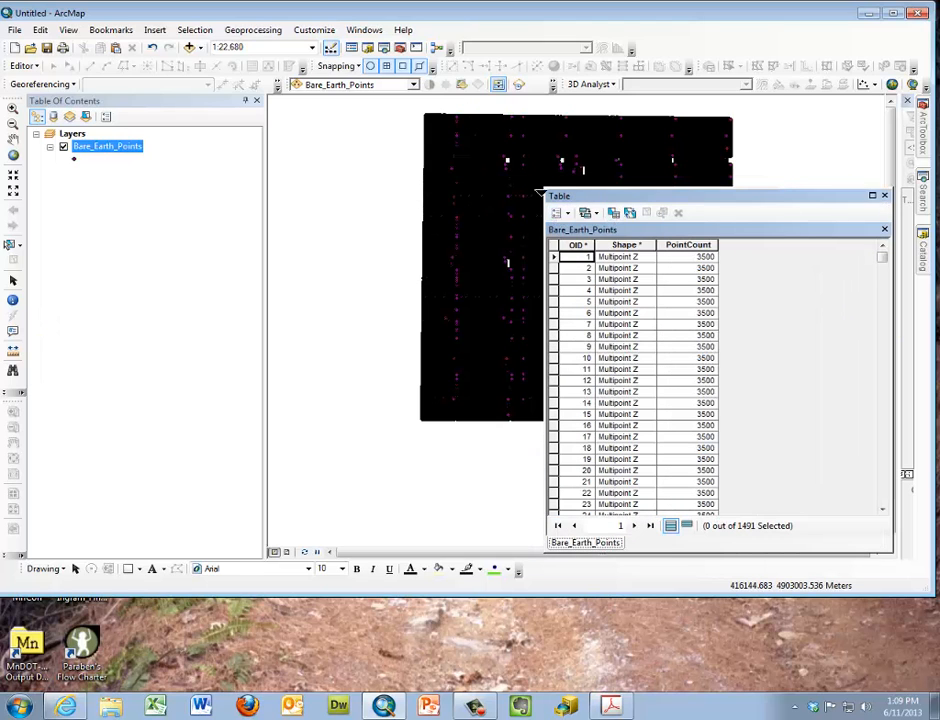
{"action": "left_click", "coordinate": [553, 270]}
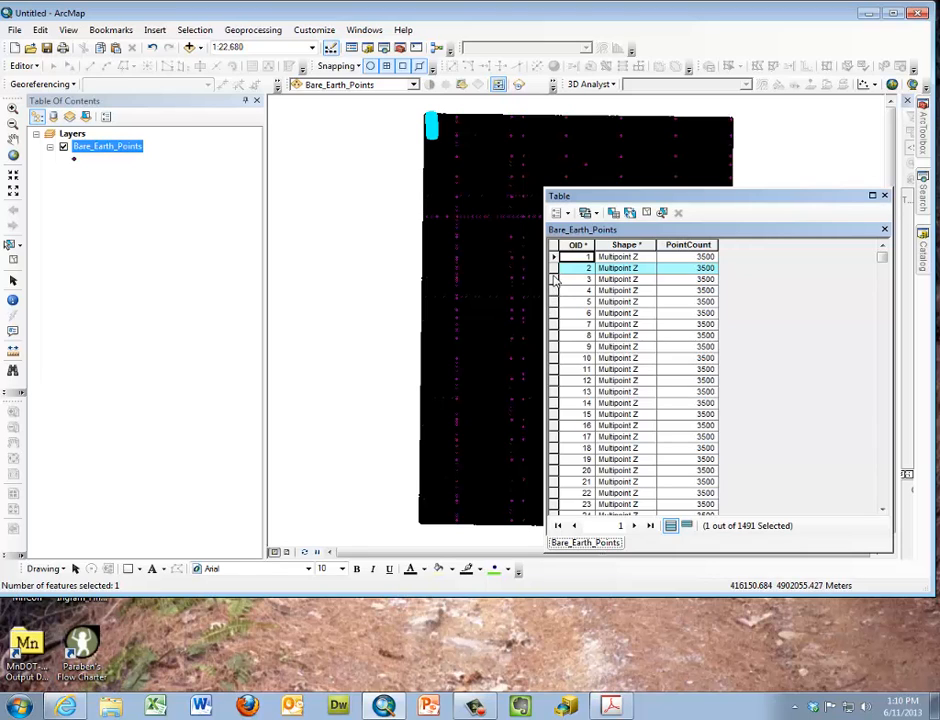
{"action": "left_click", "coordinate": [885, 197]}
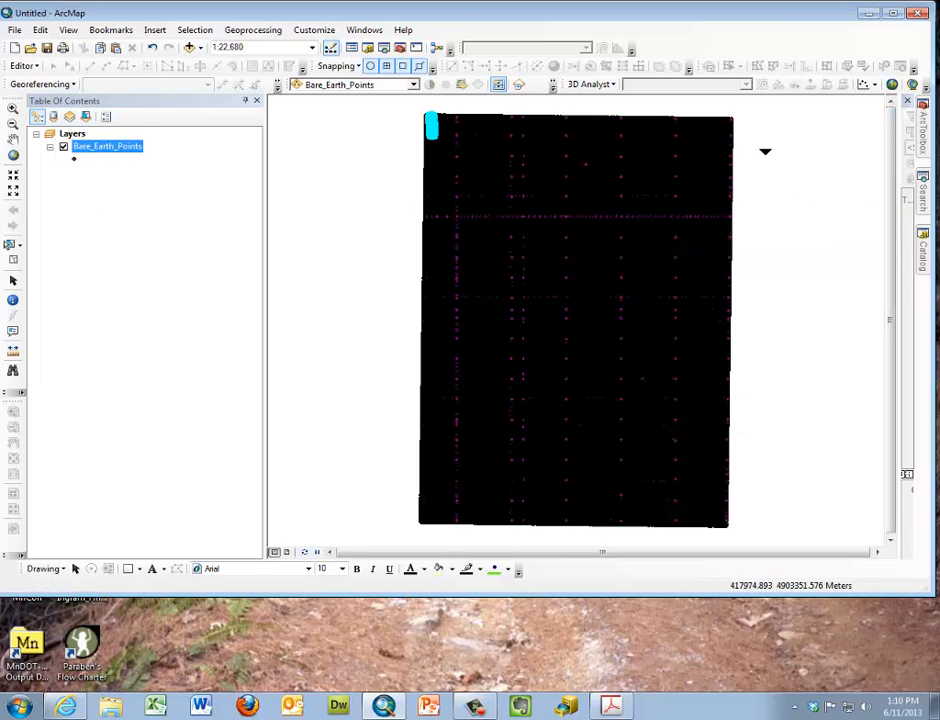
Start the Multipart To Singlepart tool with Bare_Earth_Points as the input features
{"action": "left_click", "coordinate": [927, 150]}
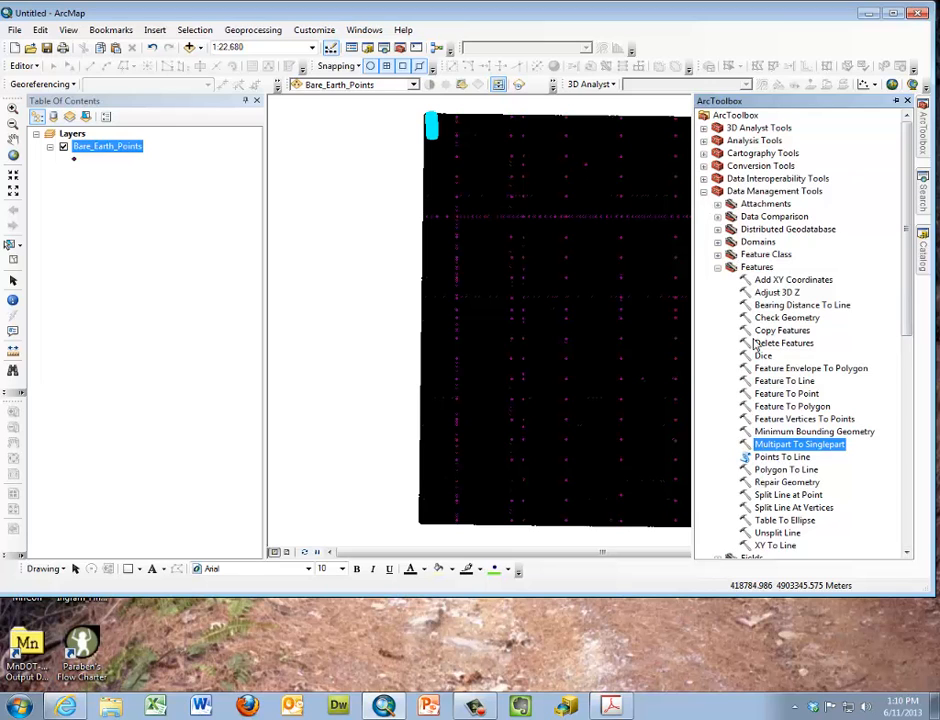
{"action": "double_click", "coordinate": [783, 451]}
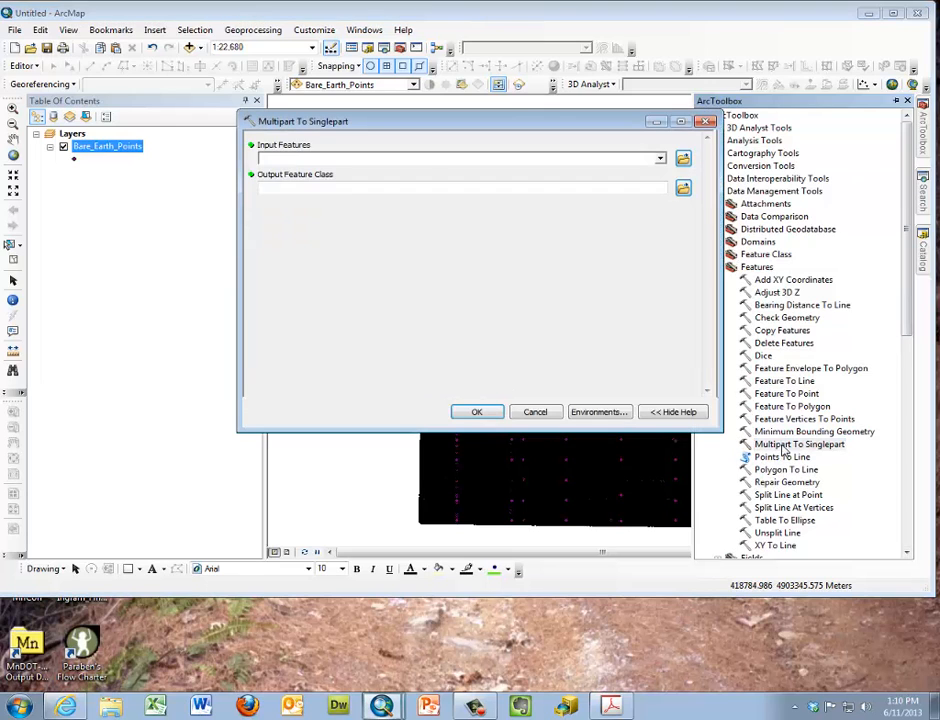
{"action": "left_click", "coordinate": [660, 161]}
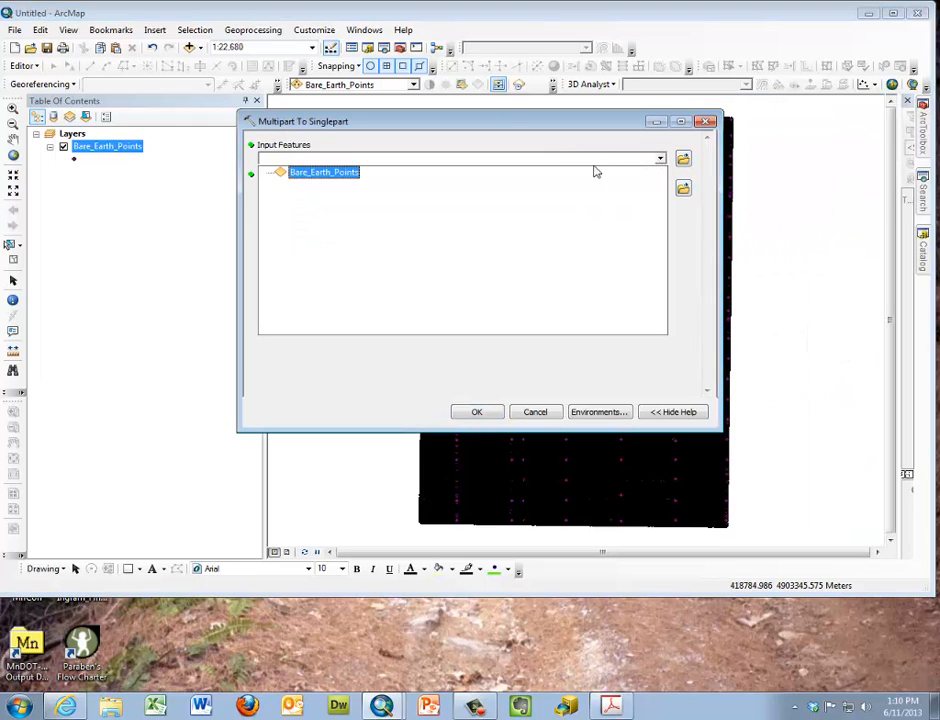
{"action": "left_click", "coordinate": [344, 173]}
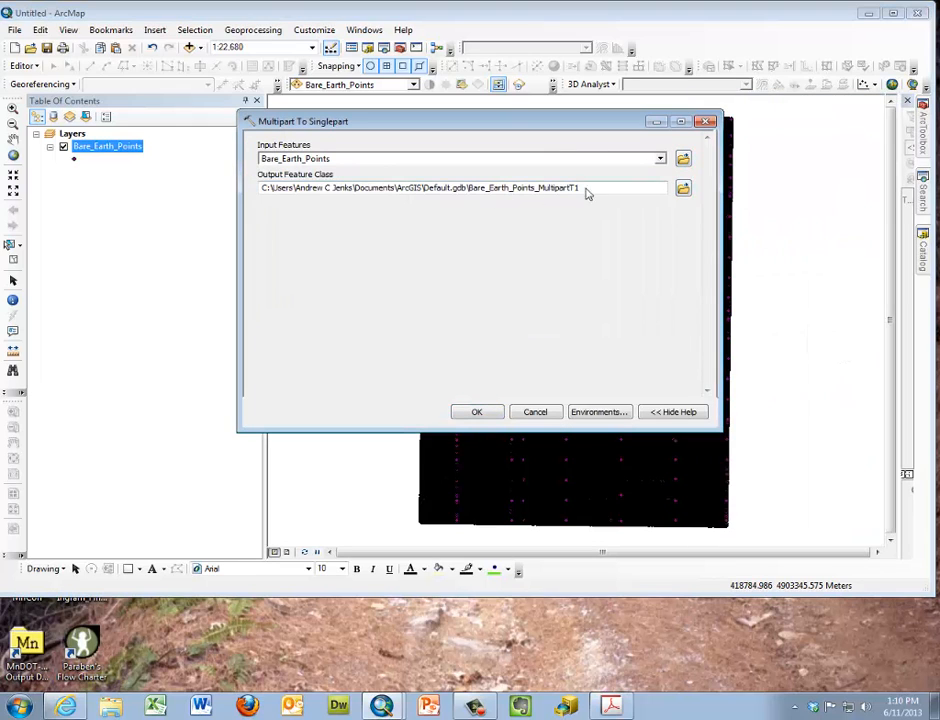
Set the output feature class to "single" in the basics\raw_data folder and run the conversion
{"action": "left_click", "coordinate": [683, 188]}
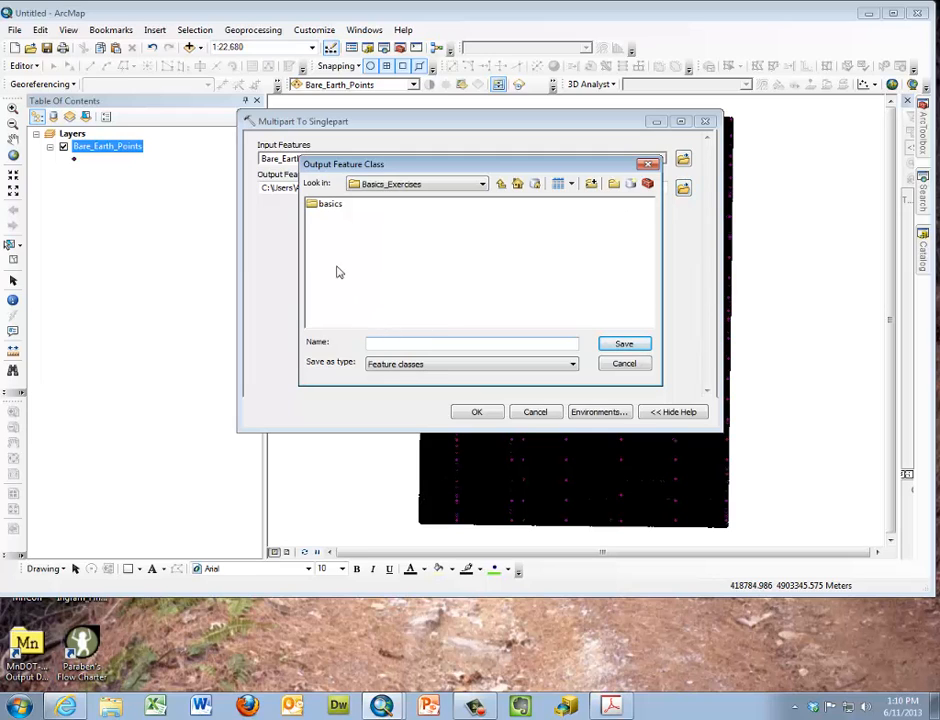
{"action": "double_click", "coordinate": [326, 206]}
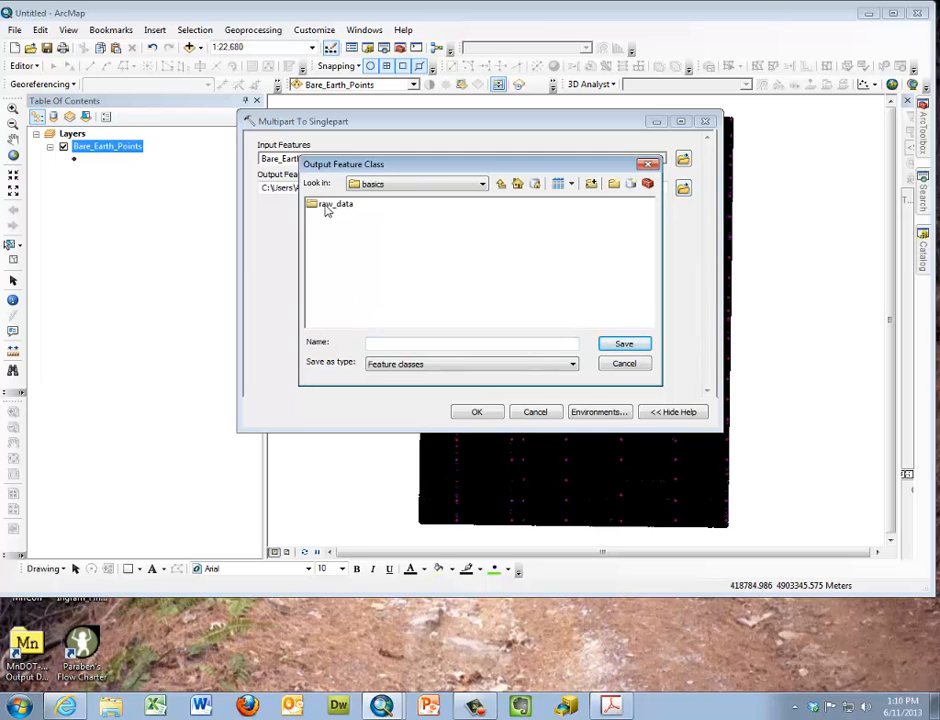
{"action": "double_click", "coordinate": [328, 205]}
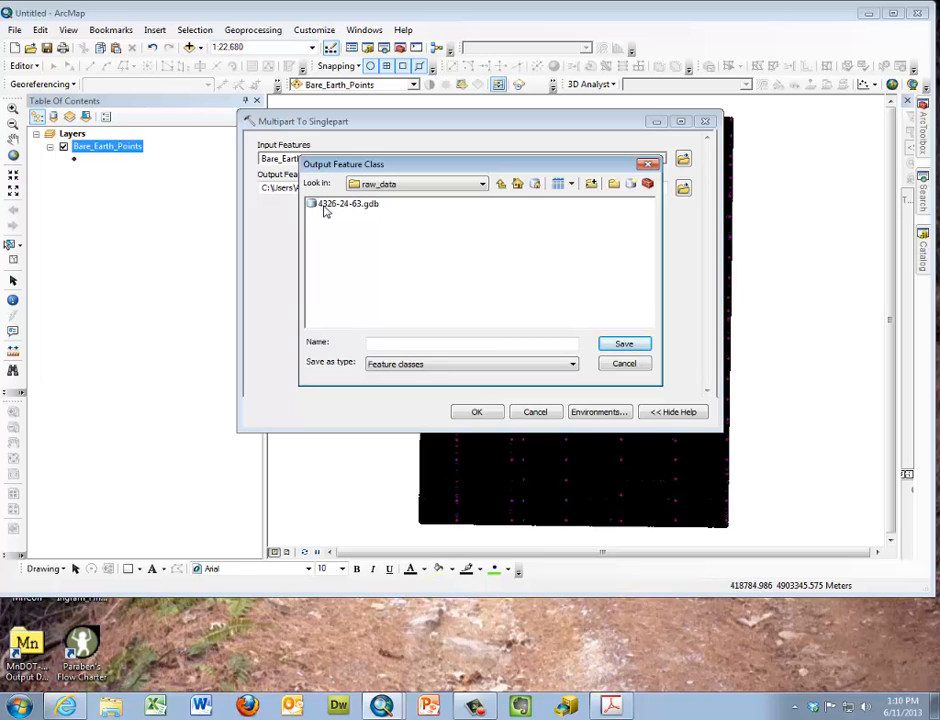
{"action": "left_click", "coordinate": [392, 344]}
{"action": "type", "text": "sin"}
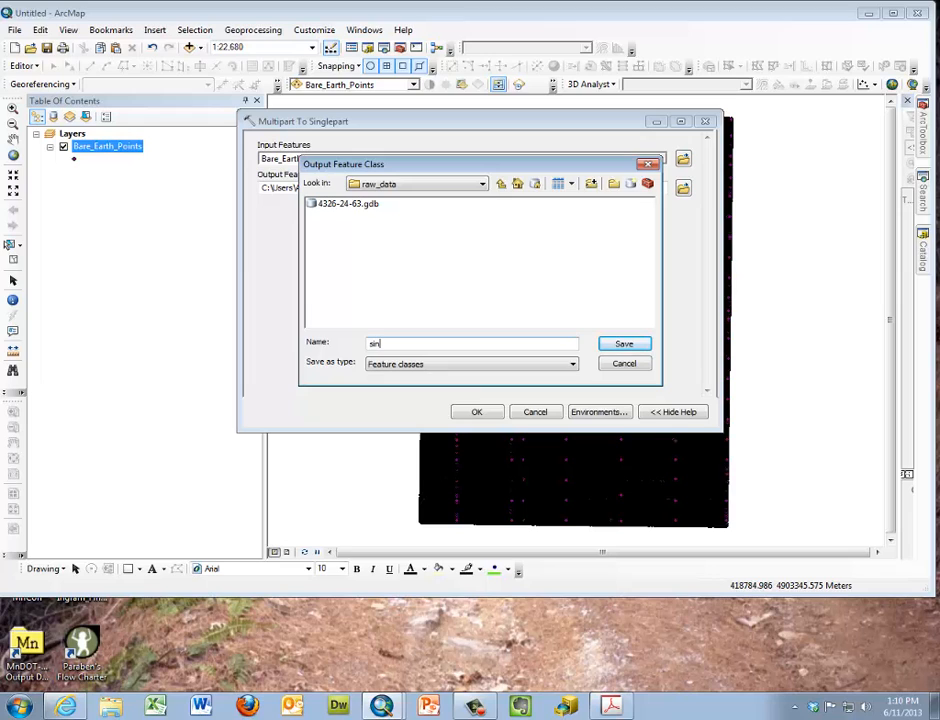
{"action": "type", "text": "gle"}
{"action": "left_click", "coordinate": [622, 343]}
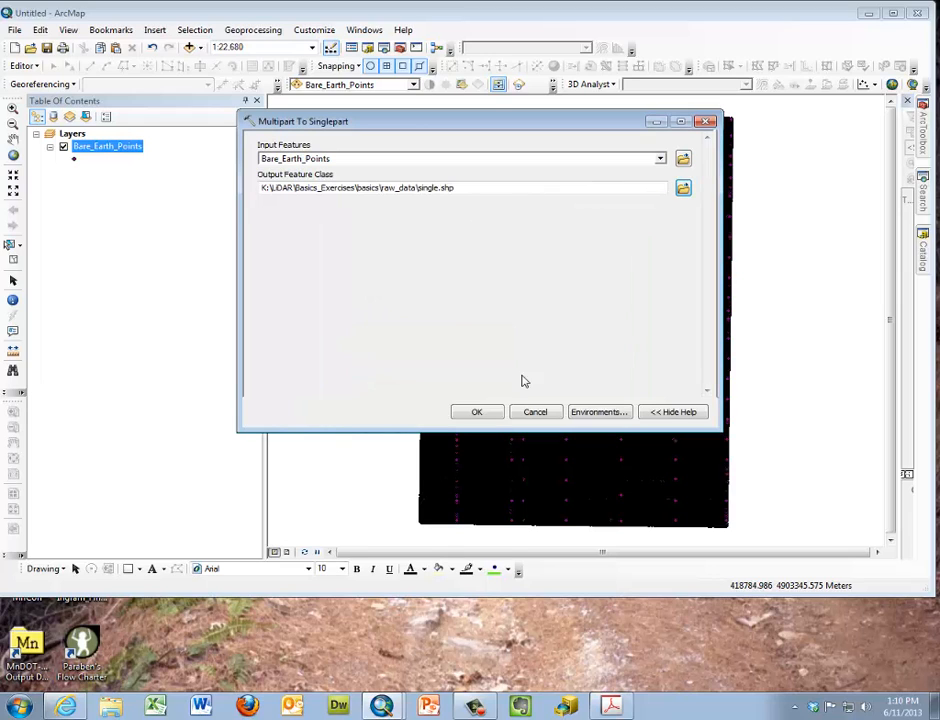
{"action": "left_click", "coordinate": [478, 412]}
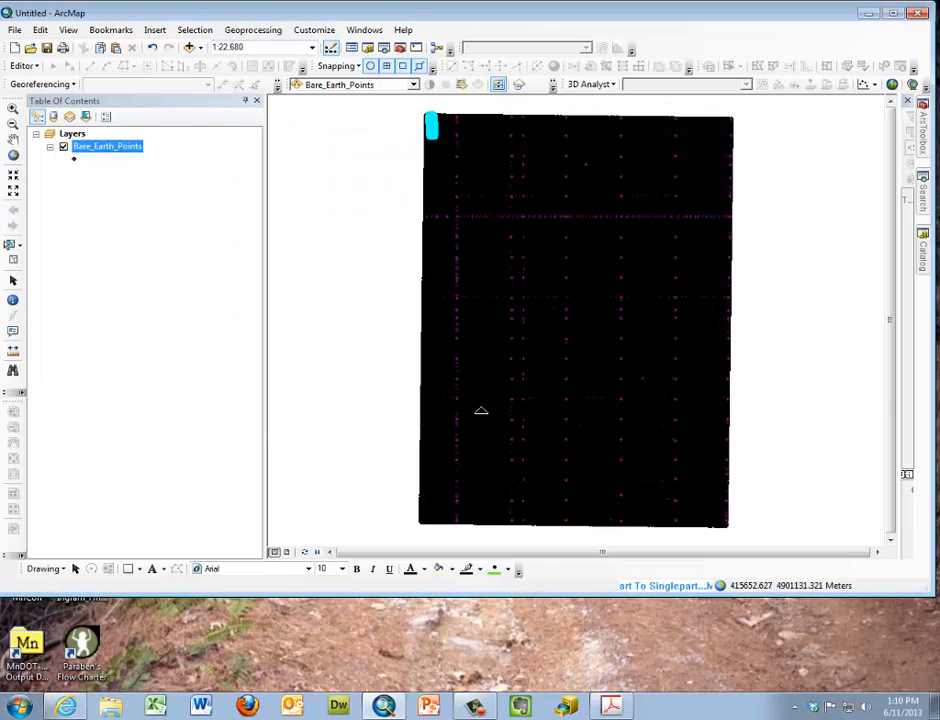
Open the attribute table of the single layer to examine its individual point records
{"action": "right_click", "coordinate": [642, 479]}
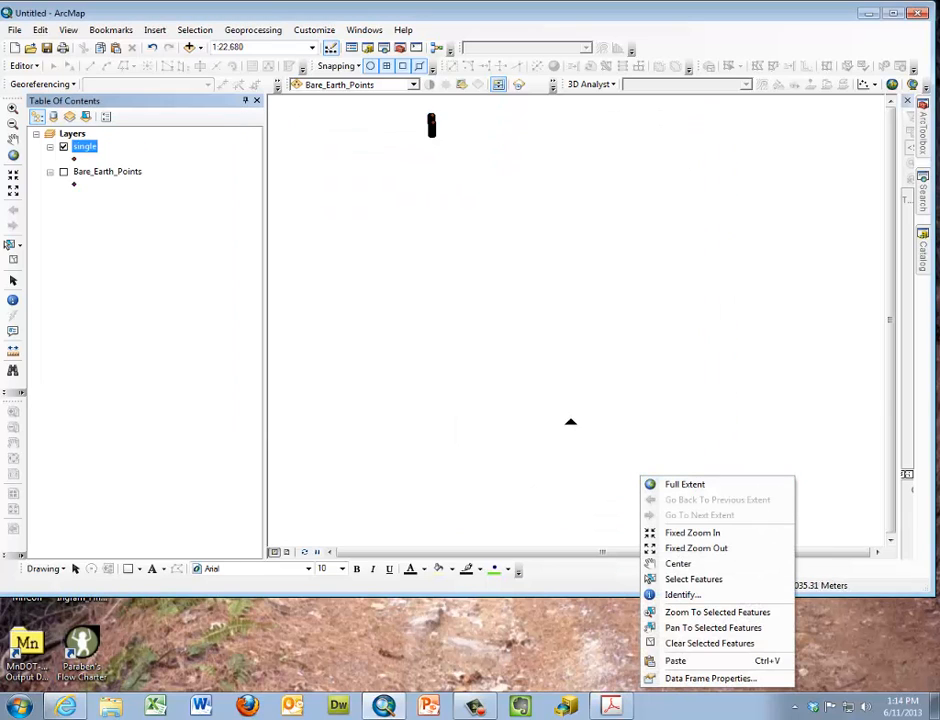
{"action": "left_click", "coordinate": [522, 312]}
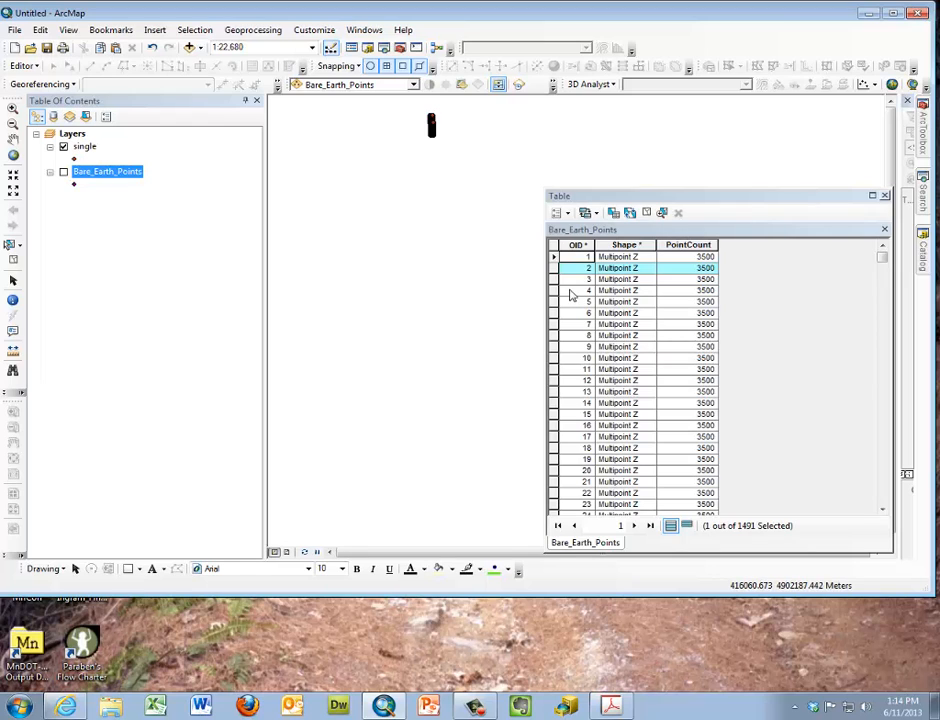
{"action": "right_click", "coordinate": [88, 147]}
{"action": "left_click", "coordinate": [138, 190]}
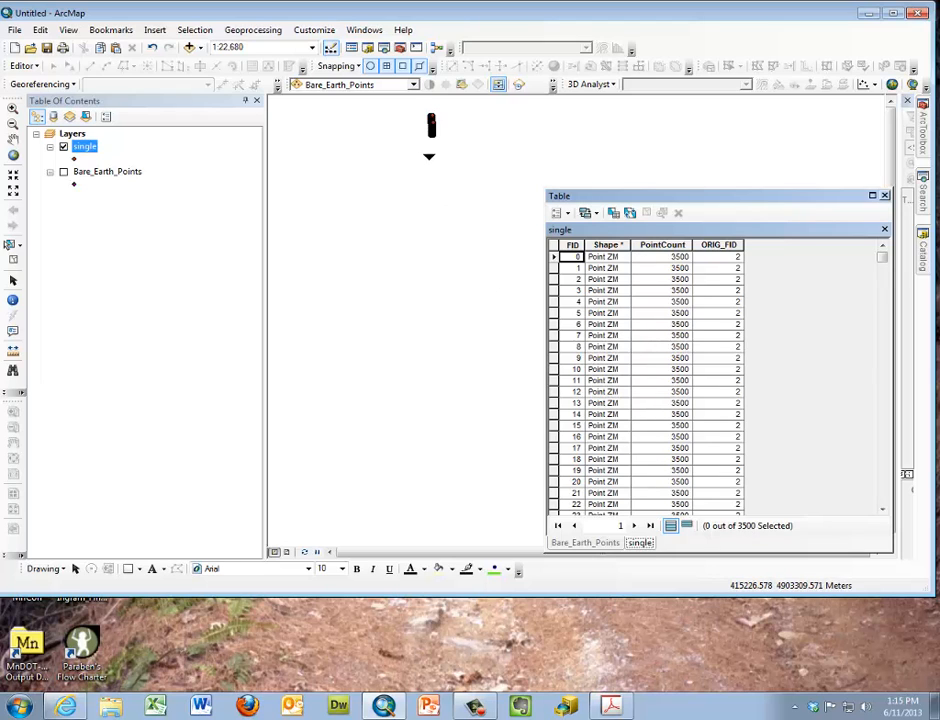
{"action": "left_click_drag", "start_coordinate": [660, 200], "coordinate": [536, 185]}
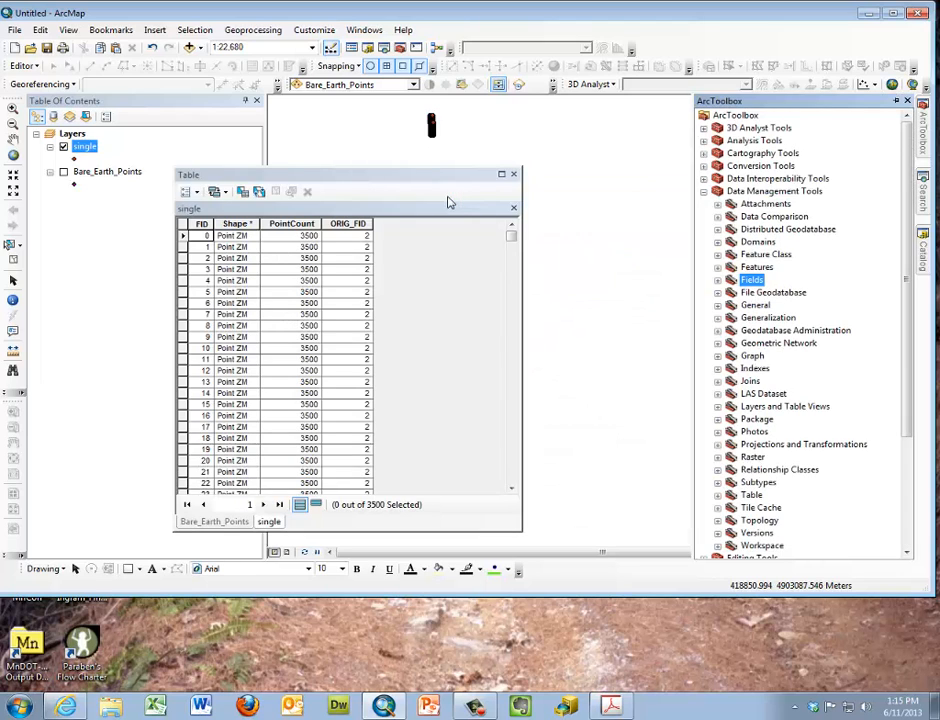
Start the Add Field tool on the single layer with the field name "evlevtion" and the type FLOAT
{"action": "double_click", "coordinate": [757, 284]}
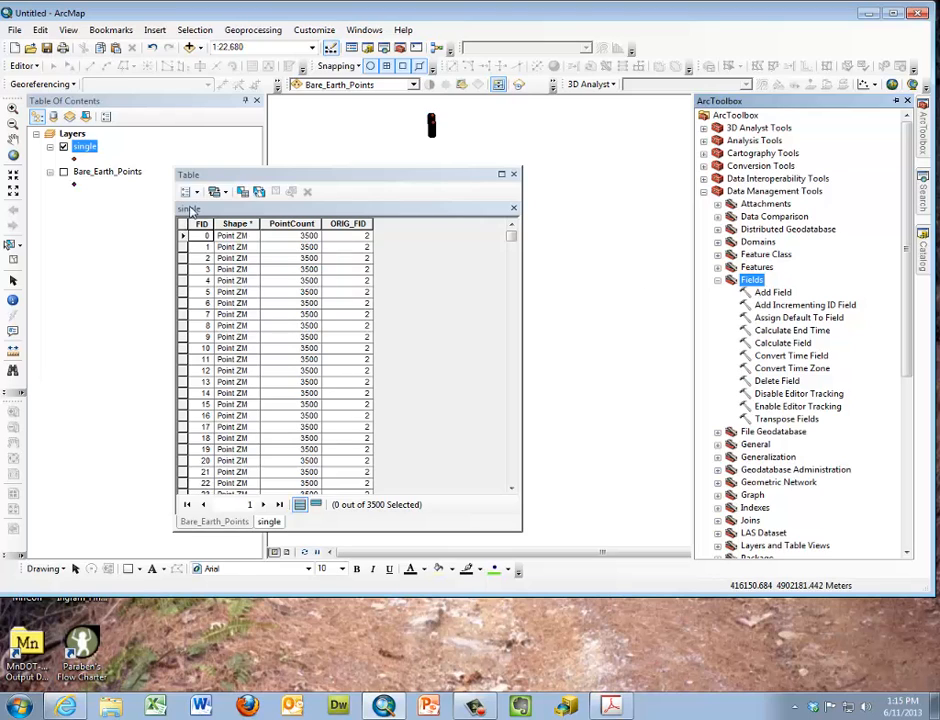
{"action": "double_click", "coordinate": [770, 293]}
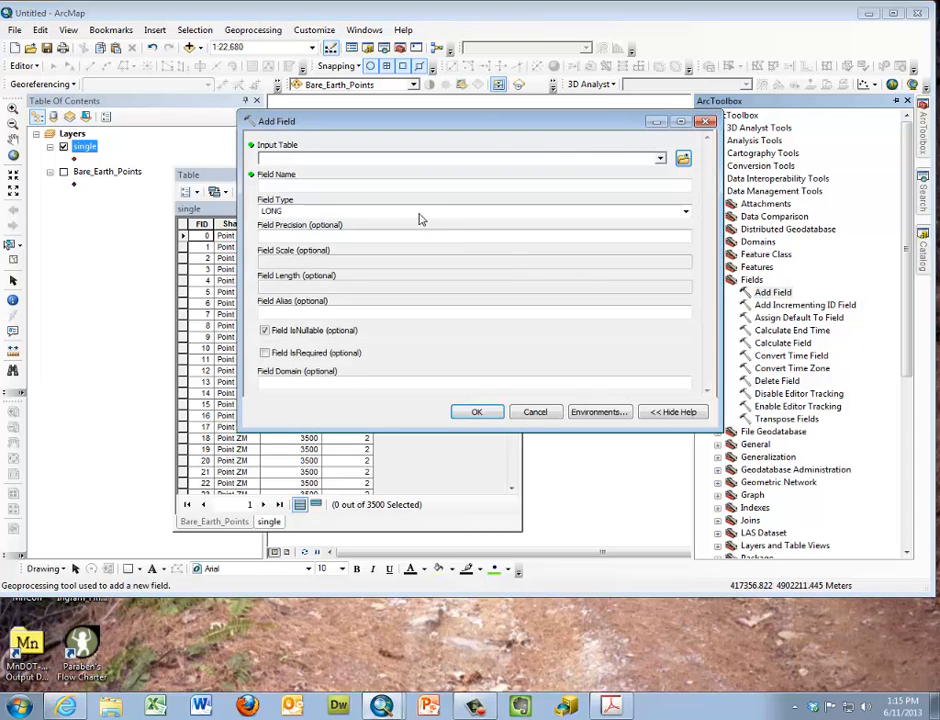
{"action": "left_click", "coordinate": [660, 158]}
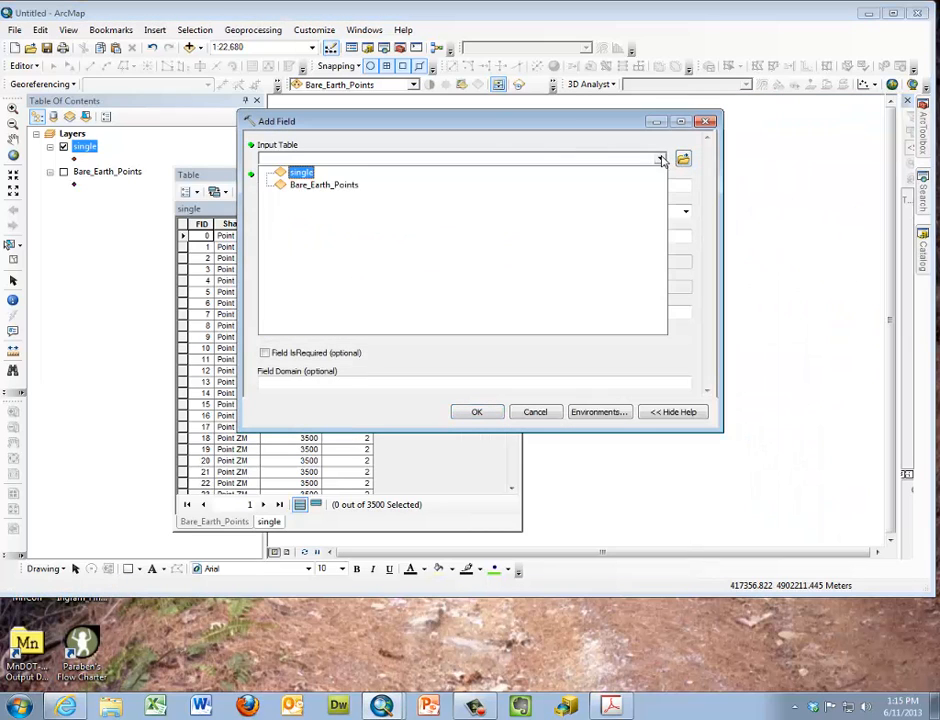
{"action": "left_click", "coordinate": [297, 176]}
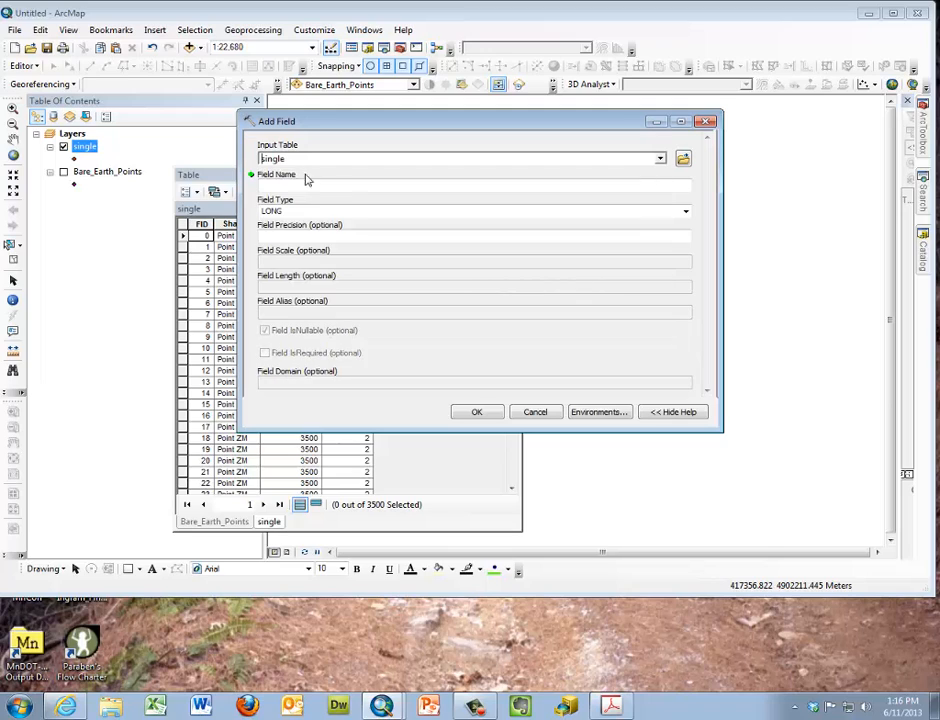
{"action": "left_click", "coordinate": [657, 189]}
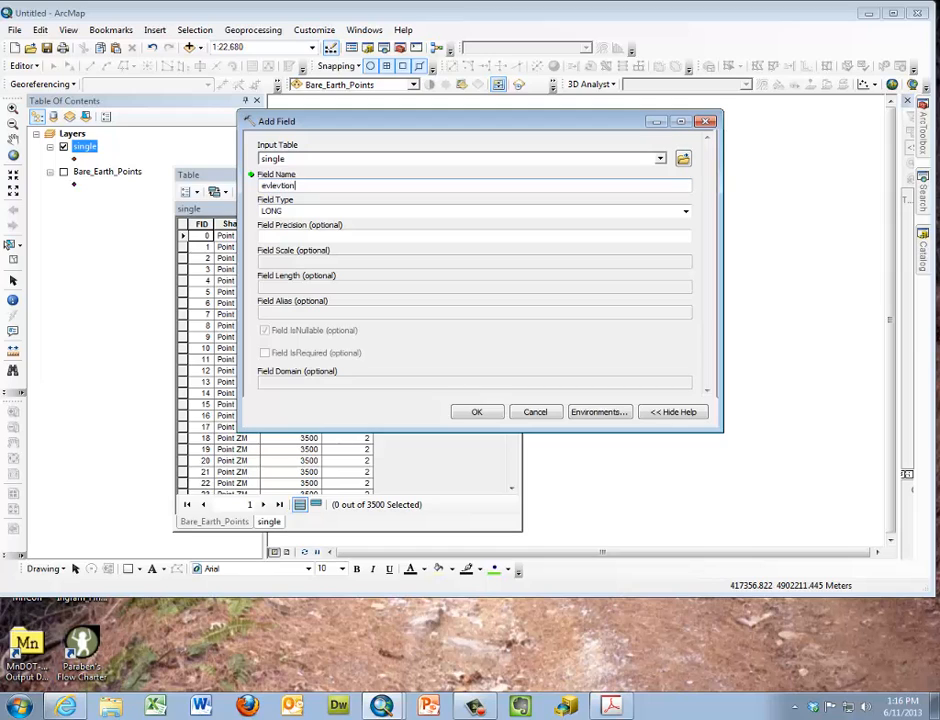
{"action": "left_click", "coordinate": [685, 211]}
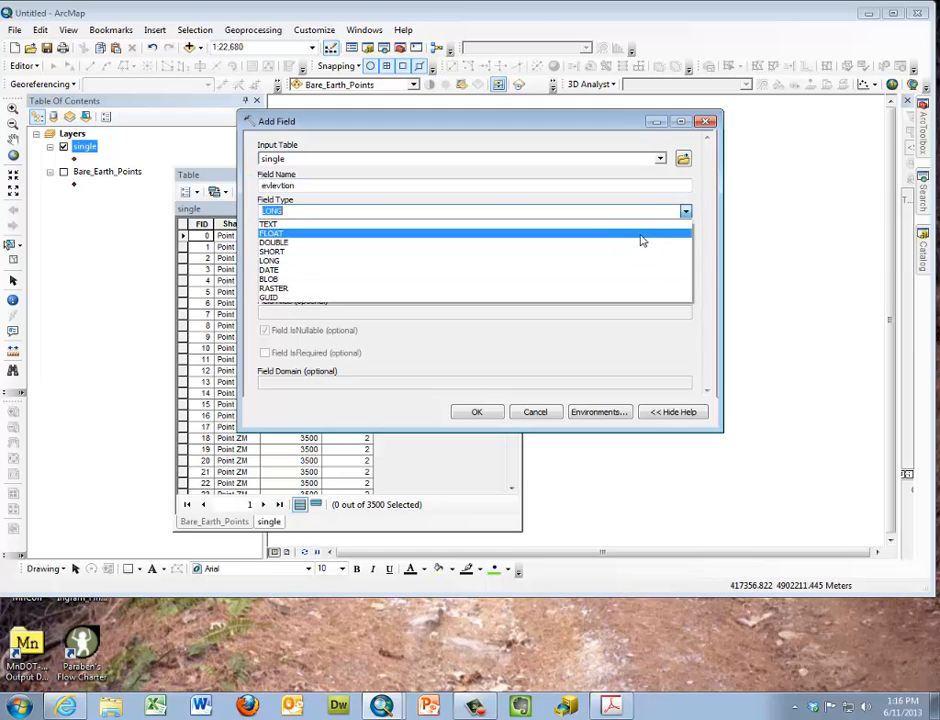
{"action": "left_click", "coordinate": [642, 236]}
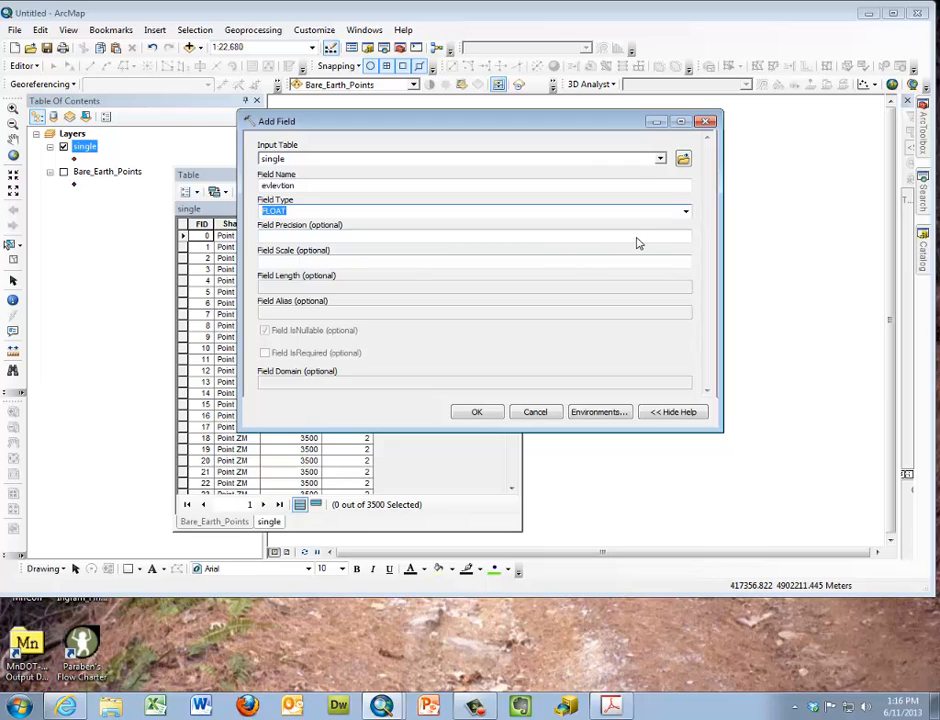
Give the new field a precision of 18 and a scale of 6, and run the tool
{"action": "left_click", "coordinate": [640, 240]}
{"action": "type", "text": "18"}
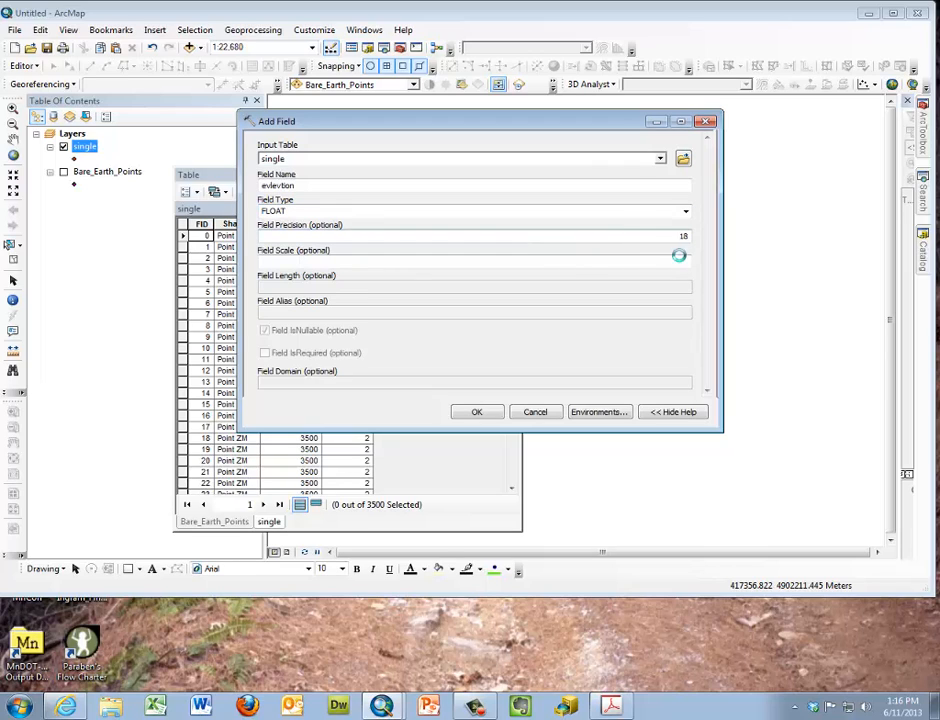
{"action": "left_click", "coordinate": [678, 261]}
{"action": "type", "text": "6"}
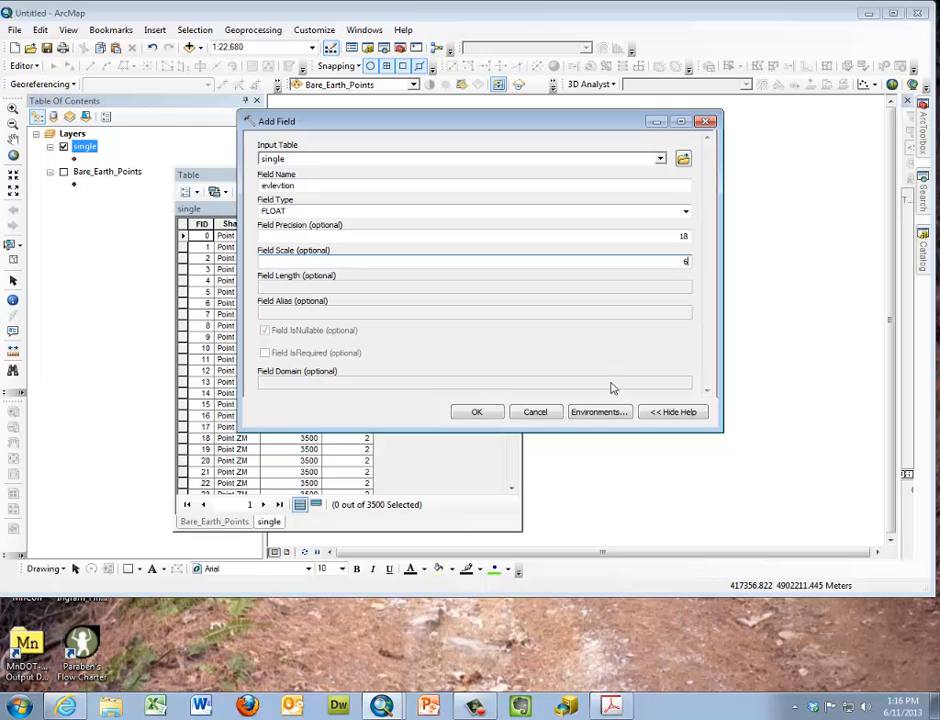
{"action": "left_click", "coordinate": [477, 413]}
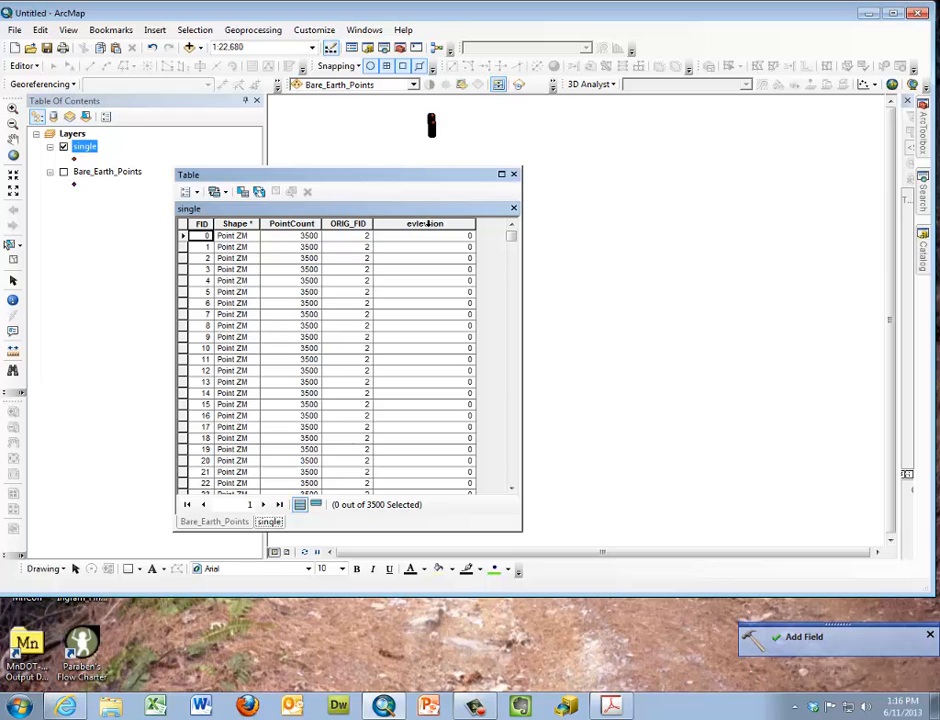
Calculate the evlevtion field's geometry as the Z Coordinate of Point in meters, using the data source's coordinate system
{"action": "right_click", "coordinate": [427, 224]}
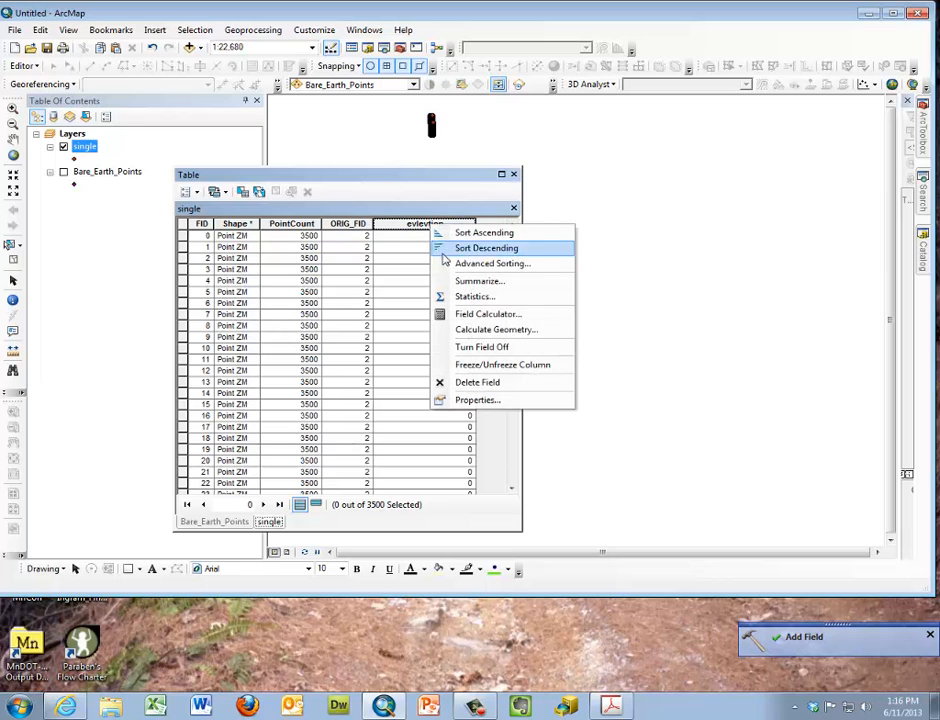
{"action": "left_click", "coordinate": [465, 330]}
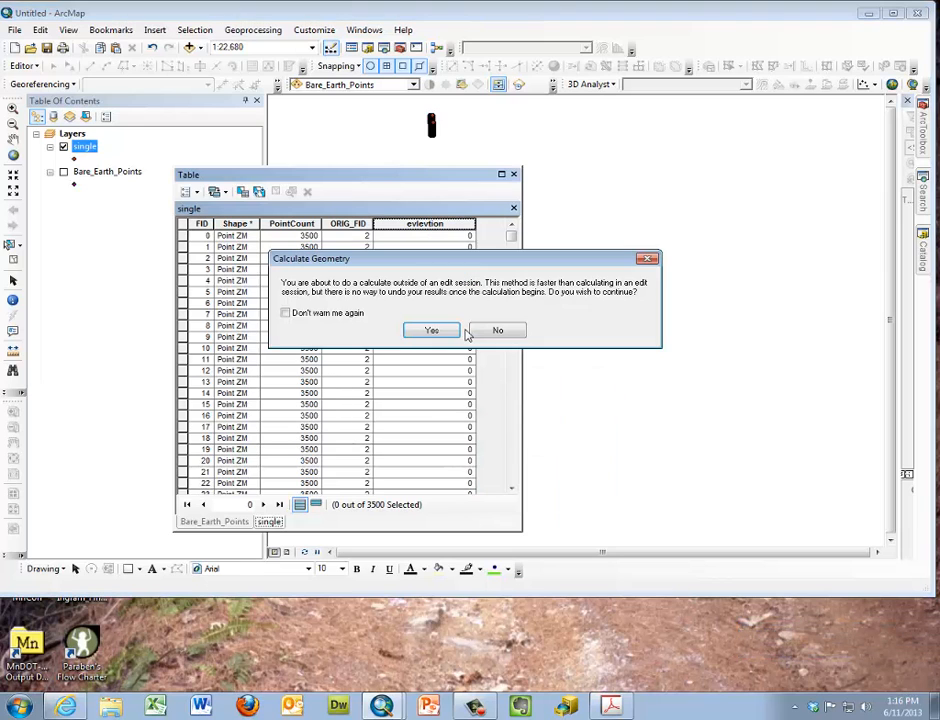
{"action": "left_click", "coordinate": [432, 331]}
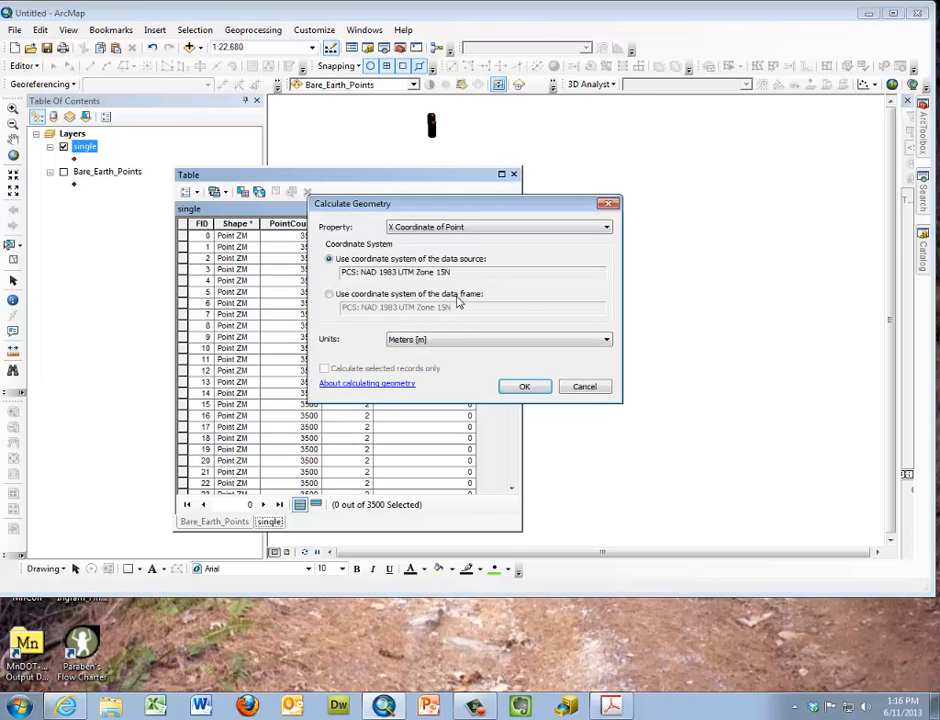
{"action": "left_click", "coordinate": [470, 228]}
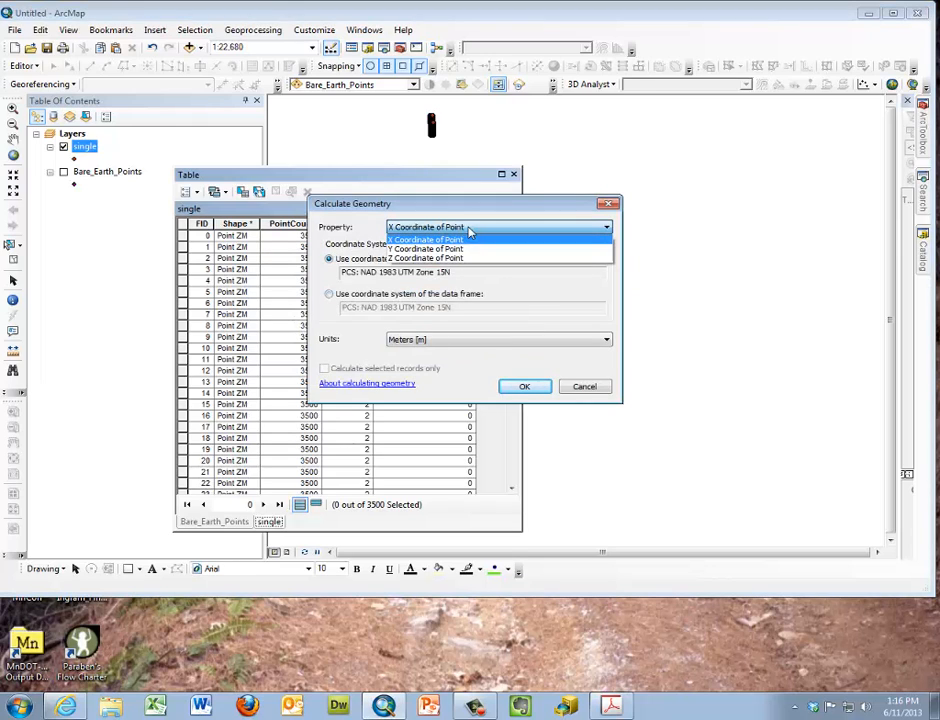
{"action": "left_click", "coordinate": [455, 263]}
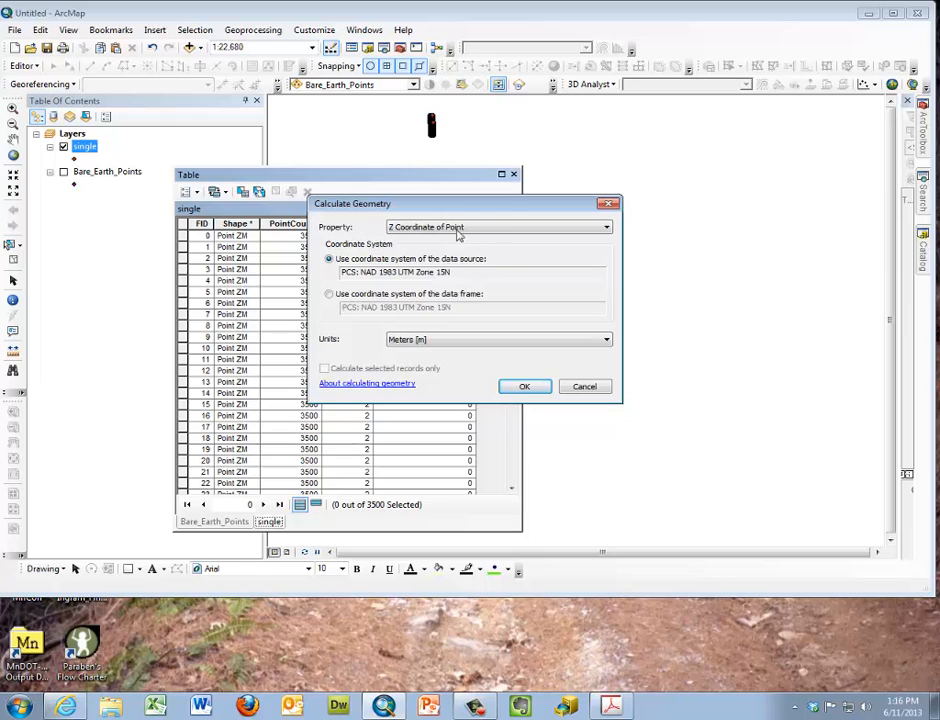
{"action": "left_click_drag", "start_coordinate": [462, 208], "coordinate": [732, 204]}
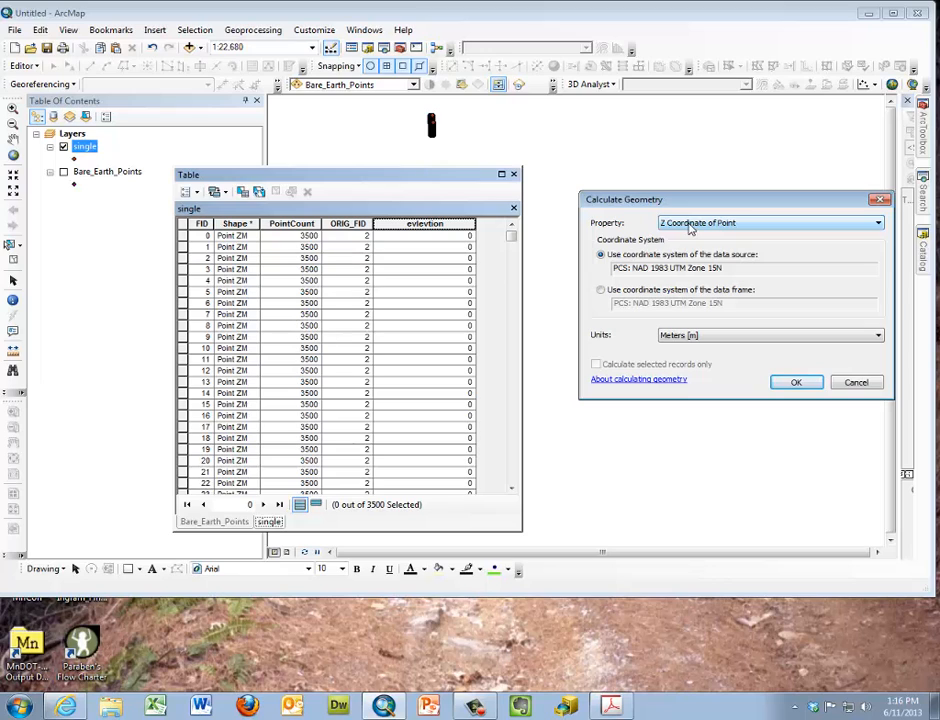
{"action": "left_click", "coordinate": [812, 386]}
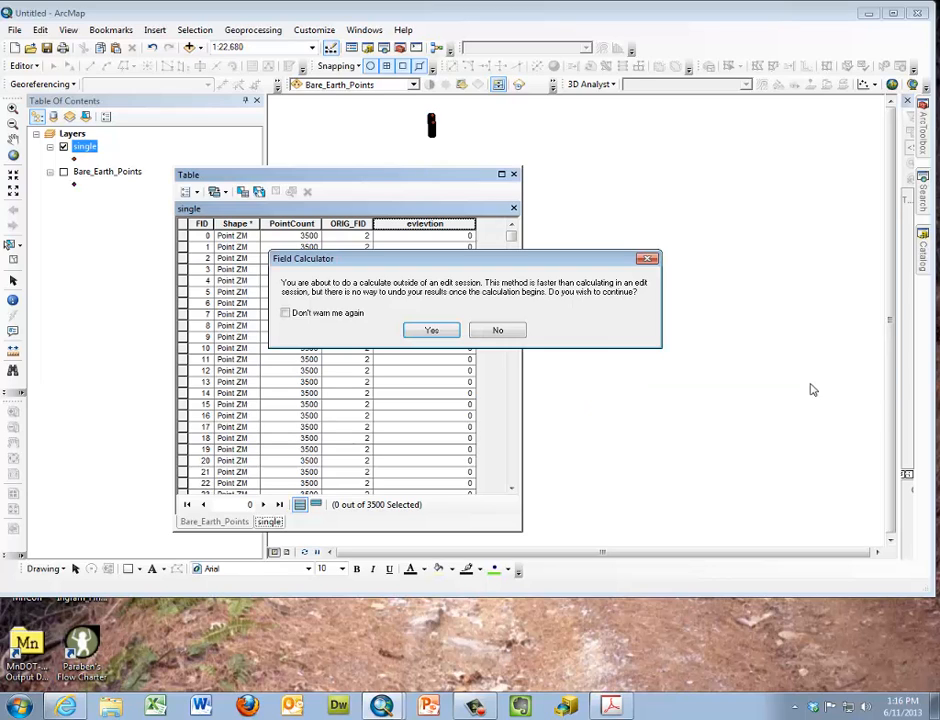
{"action": "left_click", "coordinate": [447, 331]}
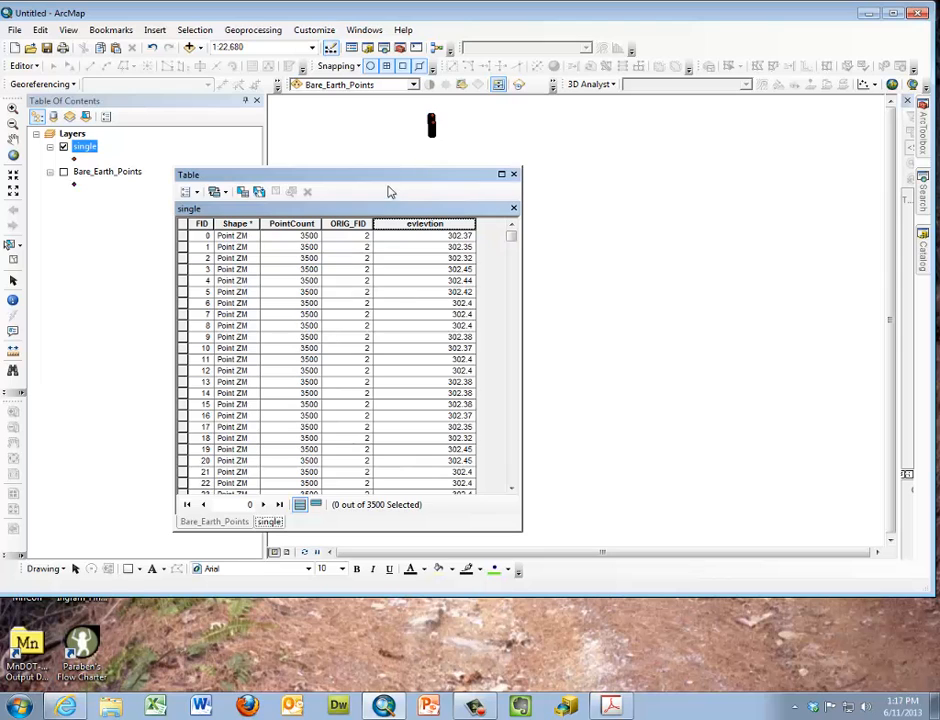
Display the Bare_Earth_Points layer to compare its coverage with the single points, and close the attribute table
{"action": "left_click_drag", "start_coordinate": [395, 180], "coordinate": [711, 167]}
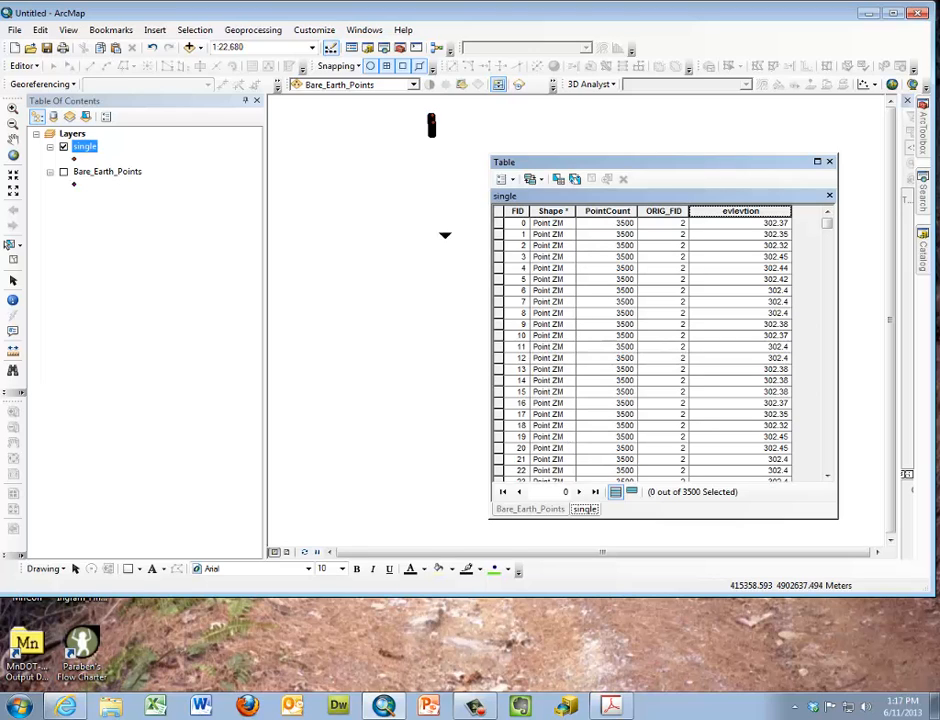
{"action": "left_click", "coordinate": [63, 172]}
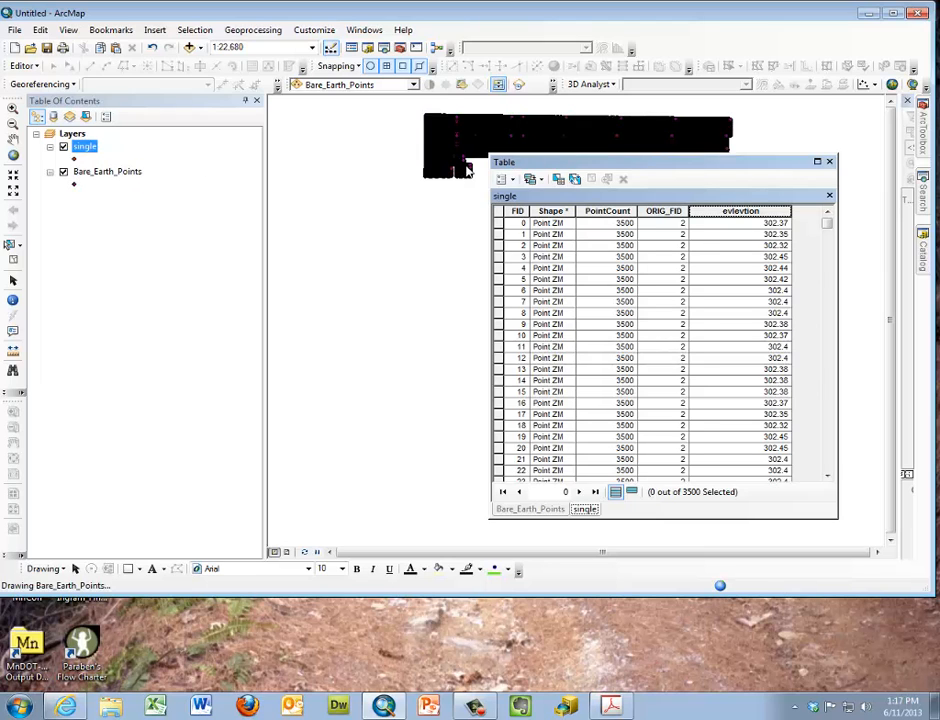
{"action": "left_click_drag", "start_coordinate": [600, 166], "coordinate": [652, 171]}
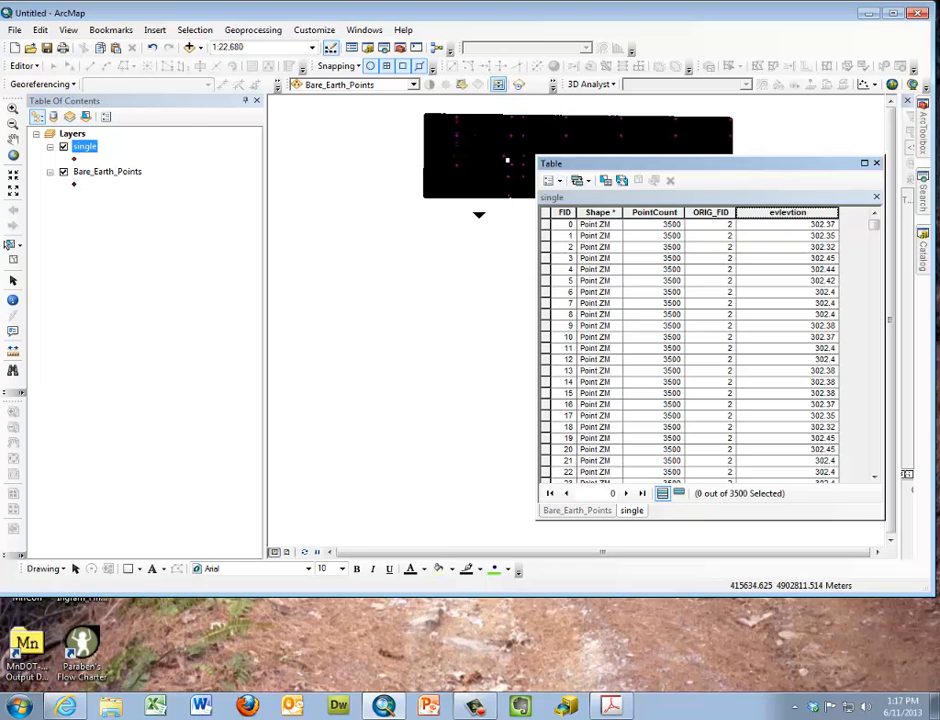
{"action": "left_click", "coordinate": [876, 164]}
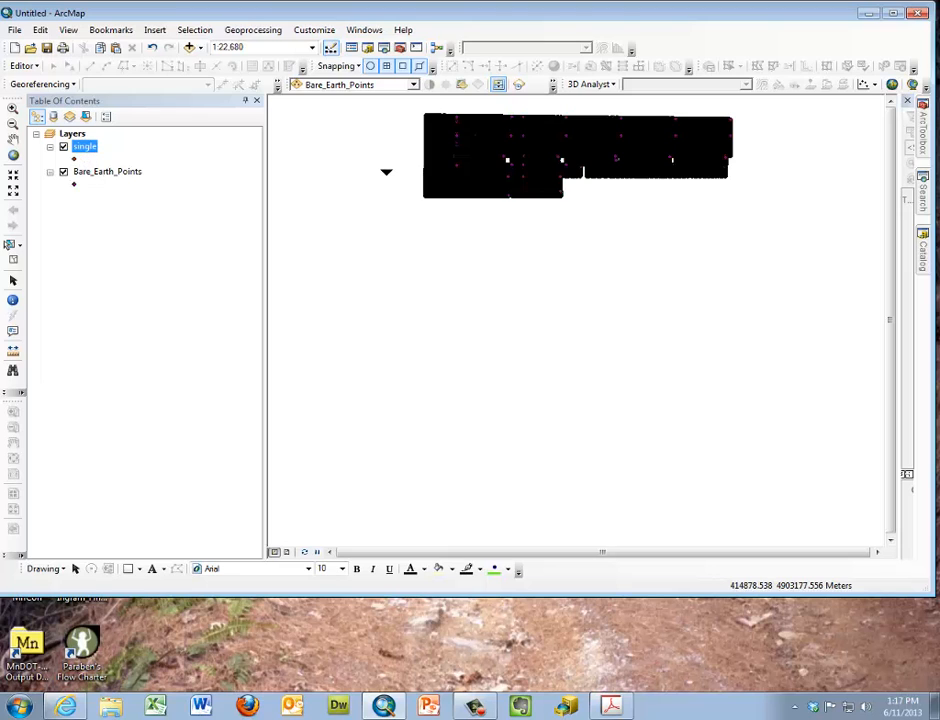
Hide the Bare_Earth_Points and single layers and add the DEM01 raster from 4326-24-63.gdb to the map
{"action": "left_click", "coordinate": [63, 172]}
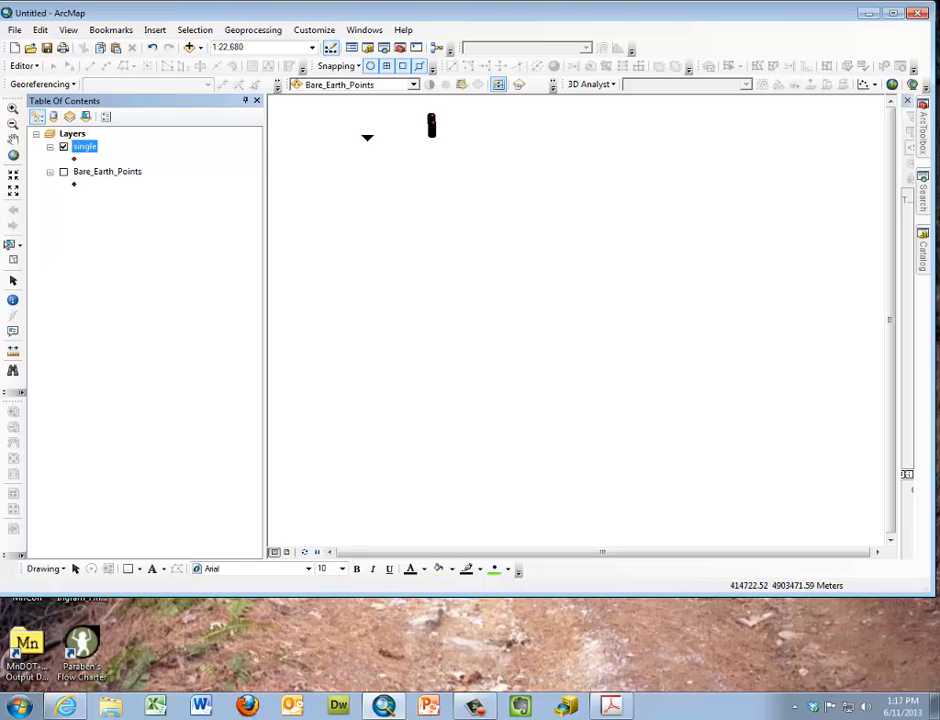
{"action": "left_click", "coordinate": [63, 147]}
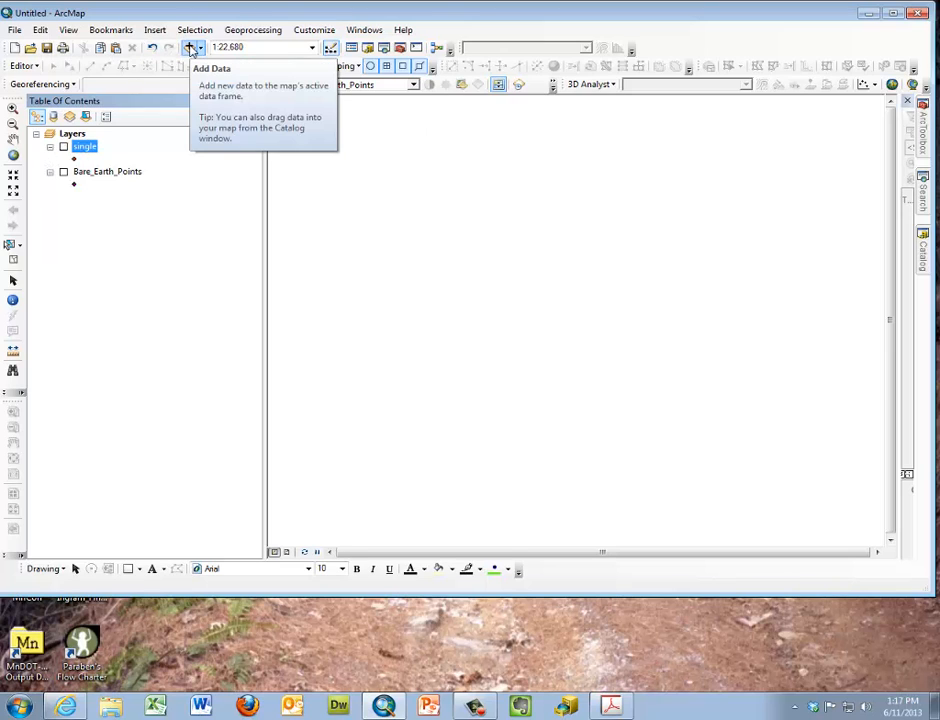
{"action": "left_click", "coordinate": [189, 48]}
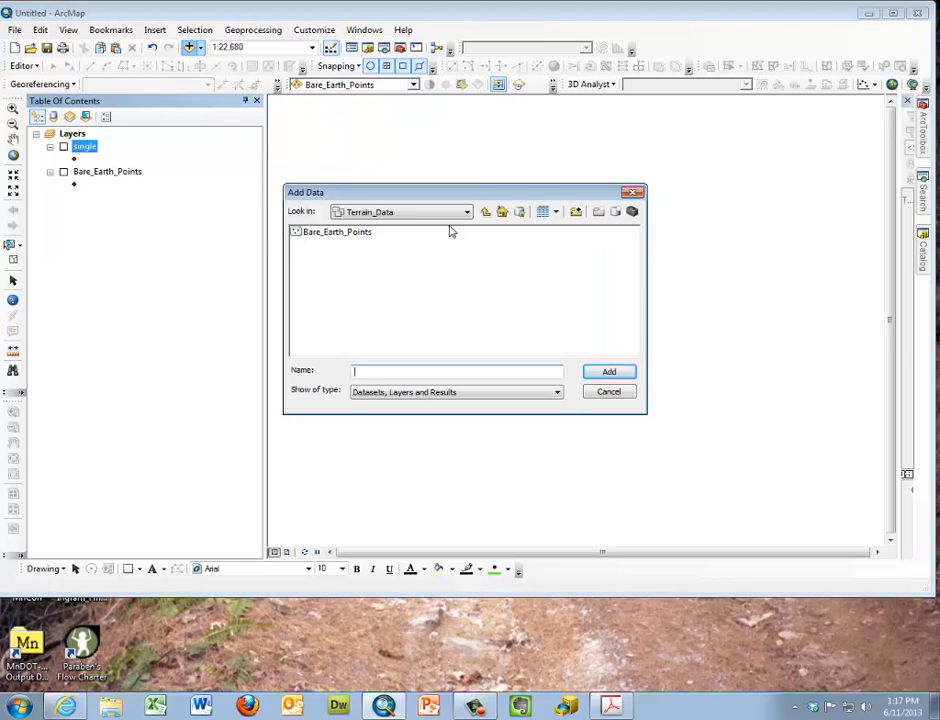
{"action": "left_click", "coordinate": [485, 213]}
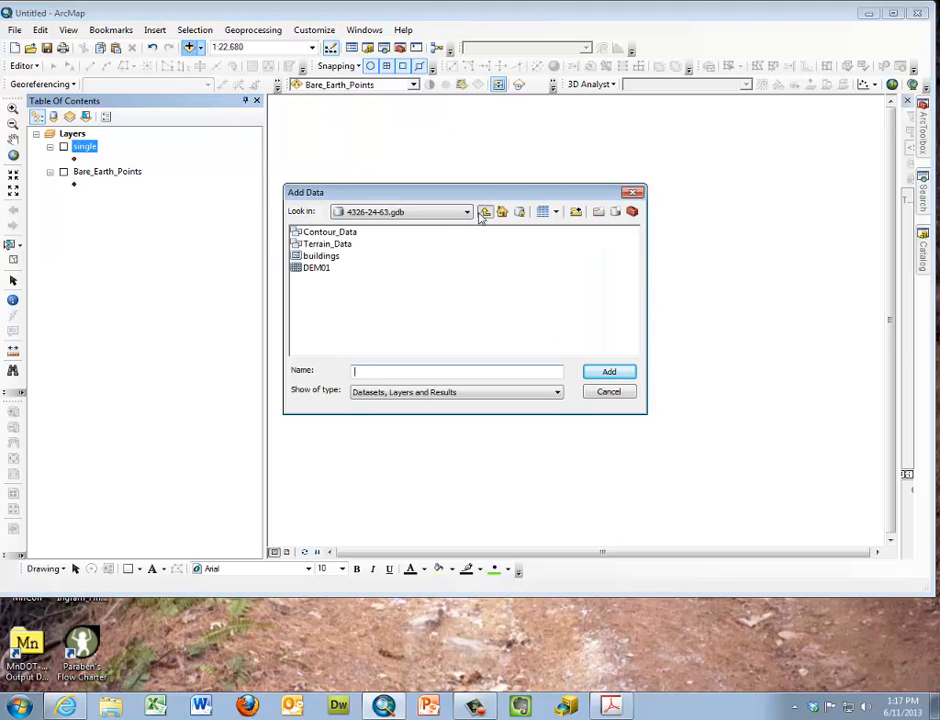
{"action": "left_click", "coordinate": [312, 268]}
{"action": "double_click", "coordinate": [310, 268]}
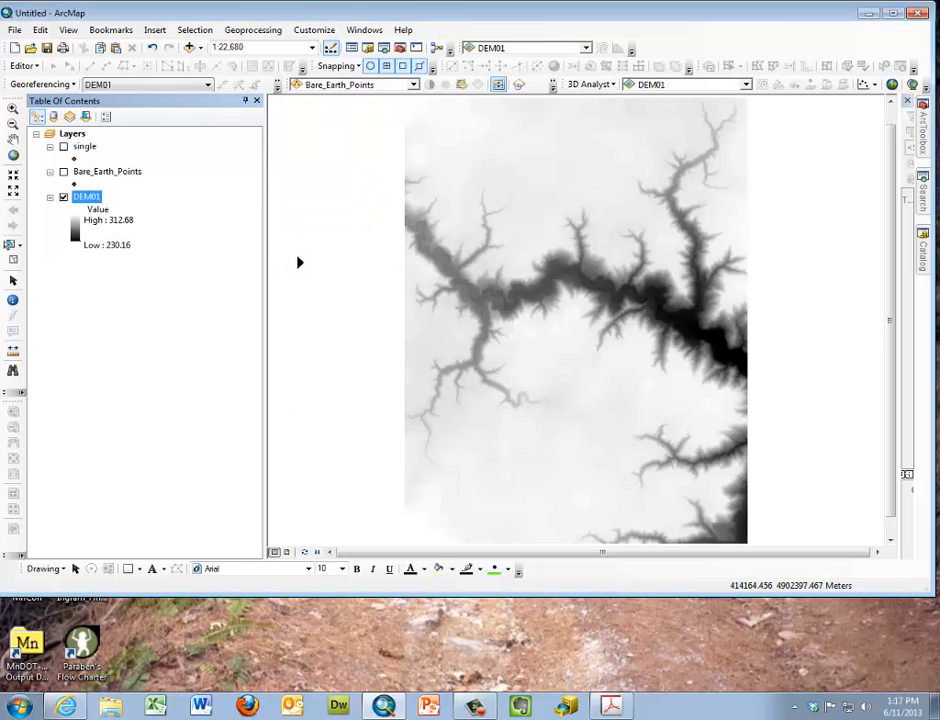
Collapse the legends of the two point layers and open the symbology settings of DEM01 beside the visible raster
{"action": "left_click", "coordinate": [50, 172]}
{"action": "left_click", "coordinate": [50, 147]}
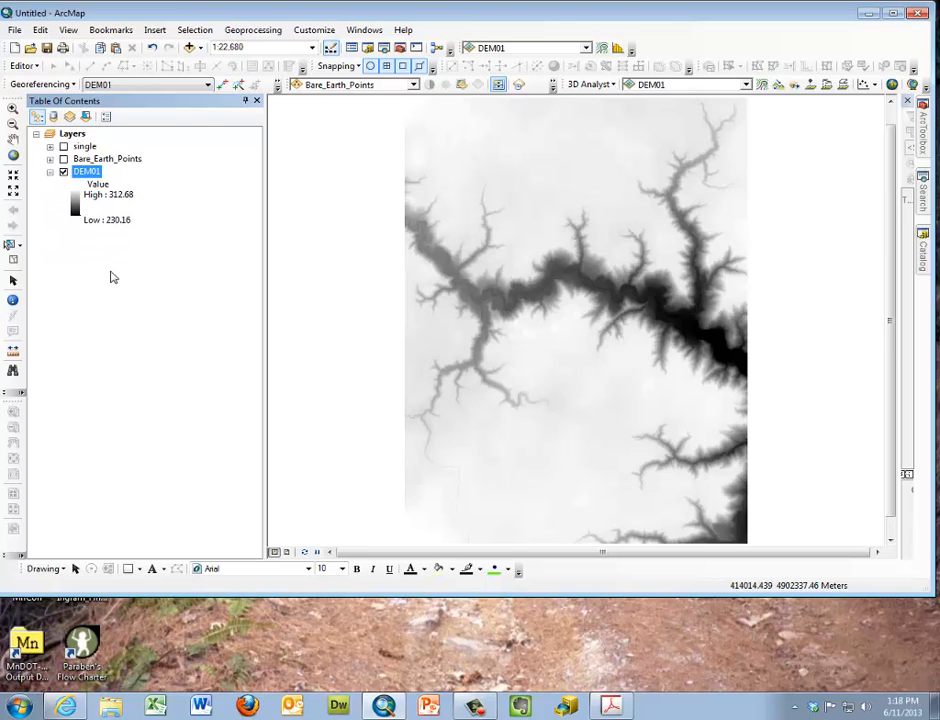
{"action": "right_click", "coordinate": [85, 173]}
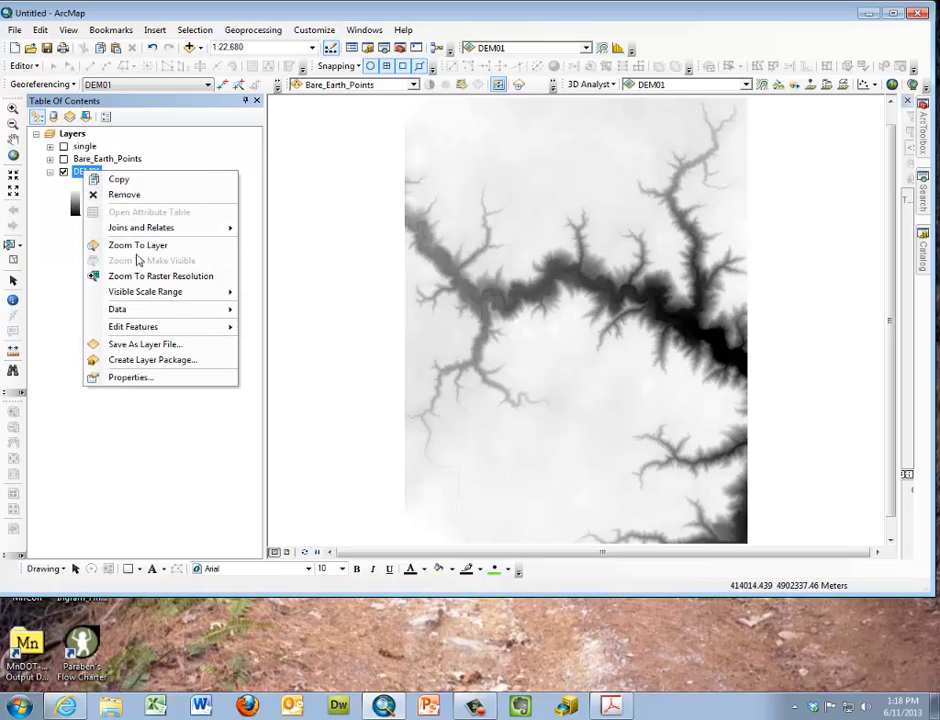
{"action": "left_click", "coordinate": [152, 385]}
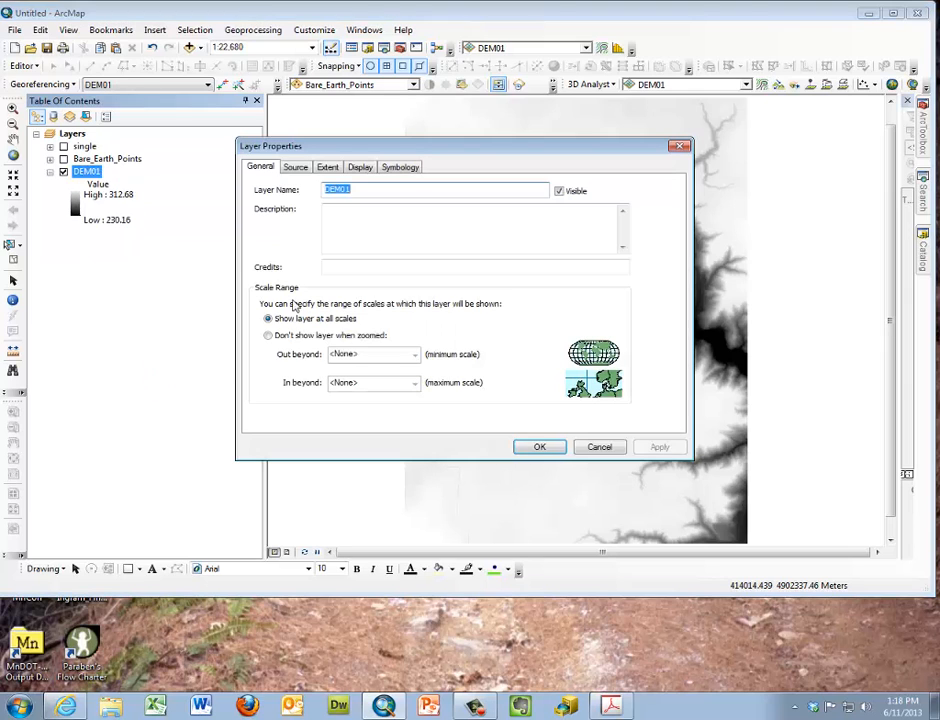
{"action": "left_click", "coordinate": [402, 168]}
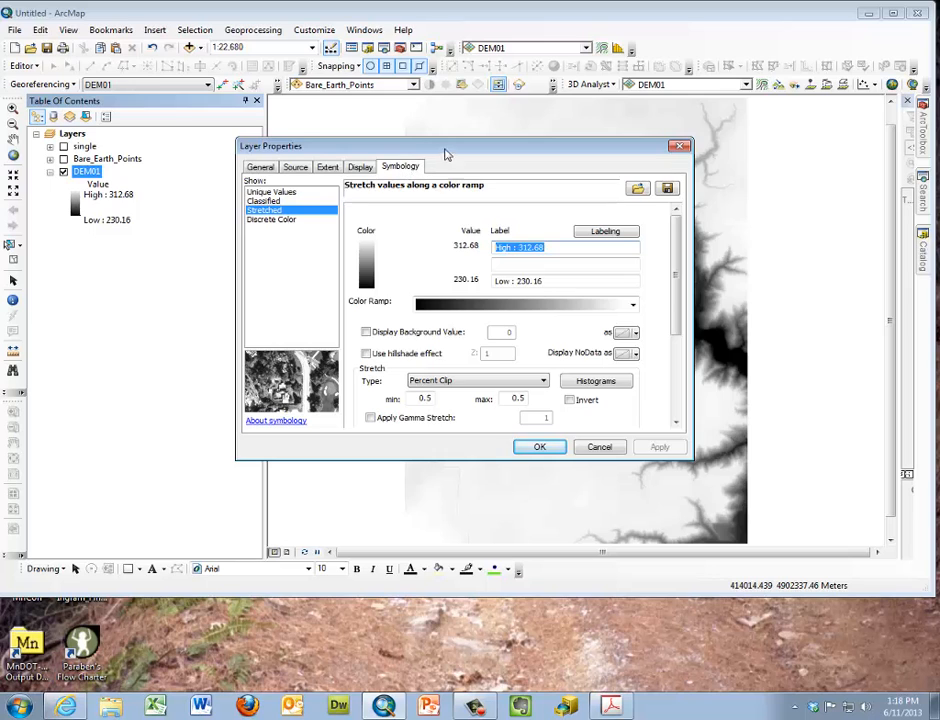
{"action": "left_click_drag", "start_coordinate": [445, 146], "coordinate": [532, 141]}
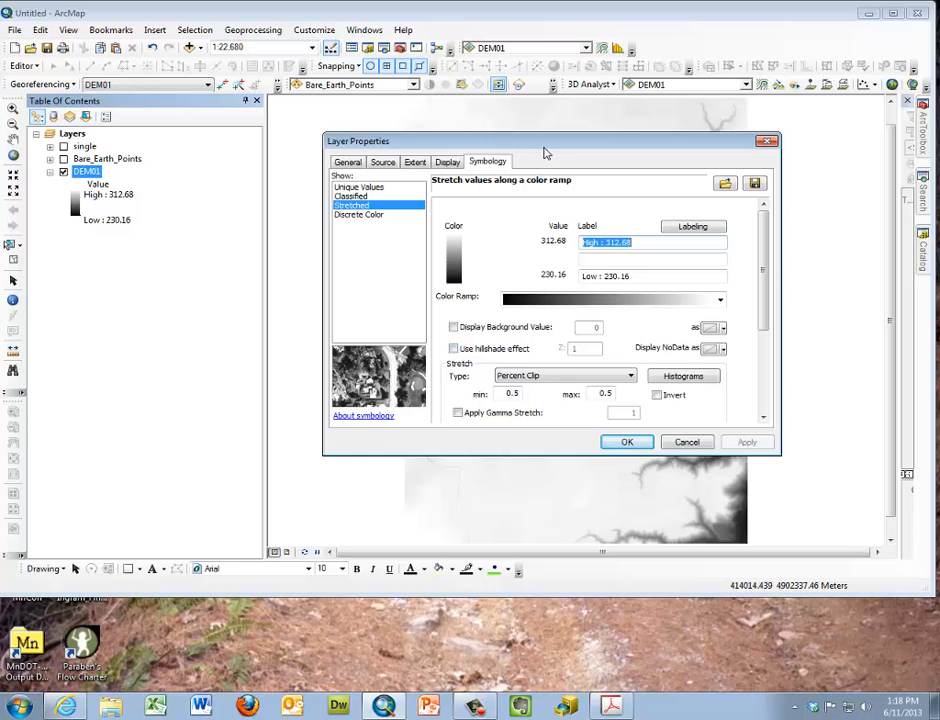
{"action": "left_click_drag", "start_coordinate": [547, 146], "coordinate": [287, 133]}
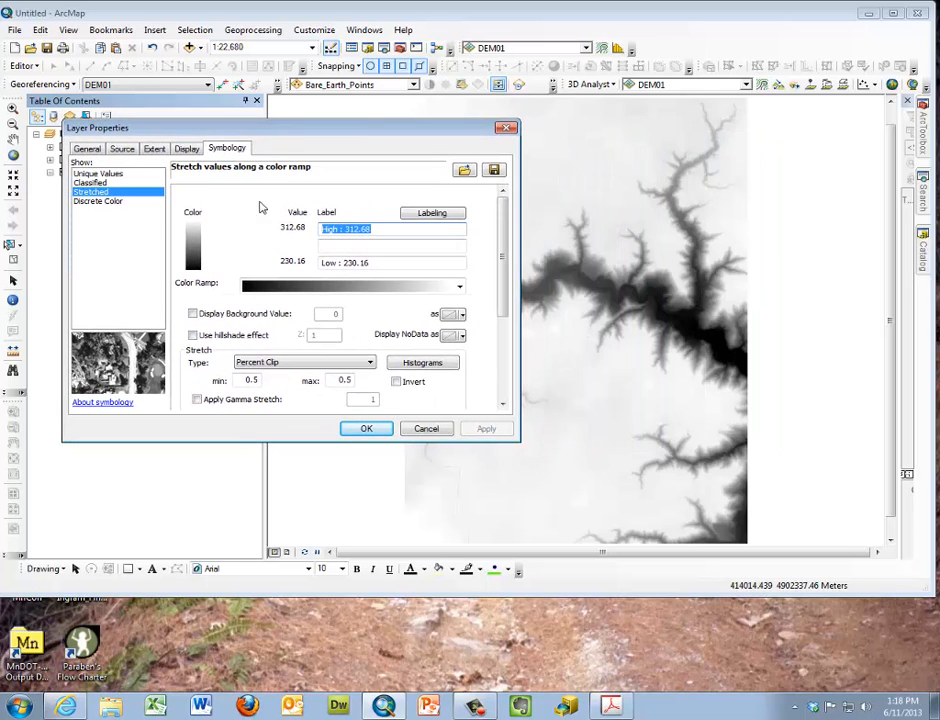
Switch the hillshade effect for DEM01 on and back off, and look over the remaining stretch settings
{"action": "left_click", "coordinate": [193, 336]}
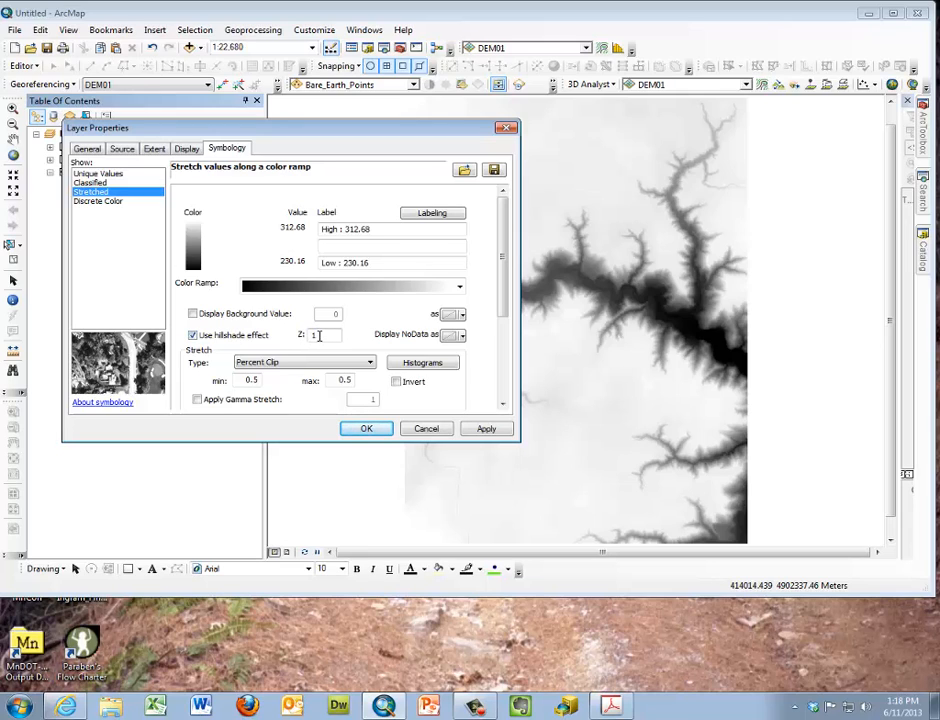
{"action": "left_click", "coordinate": [193, 336]}
{"action": "scroll", "coordinate": [505, 292], "scroll_direction": "down", "scroll_amount": 2}
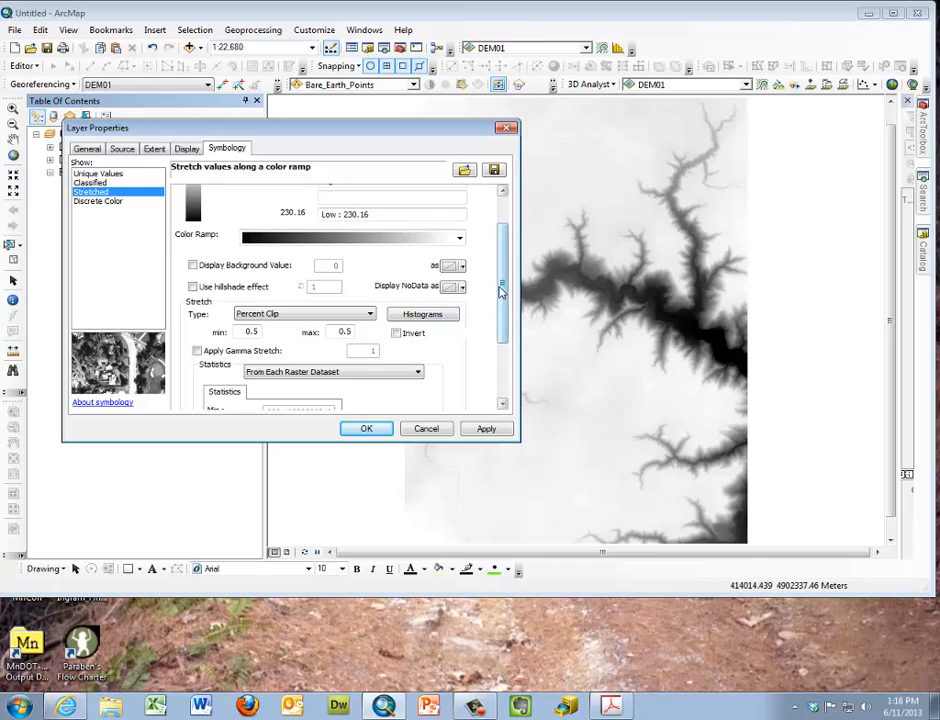
{"action": "scroll", "coordinate": [503, 260], "scroll_direction": "up", "scroll_amount": 2}
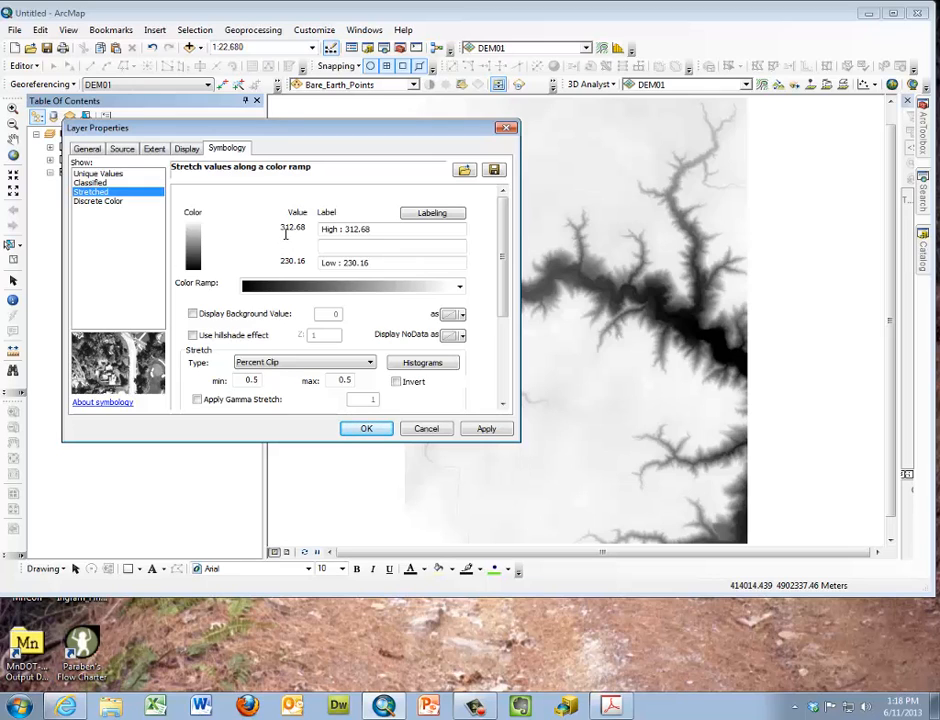
{"action": "right_click", "coordinate": [284, 235]}
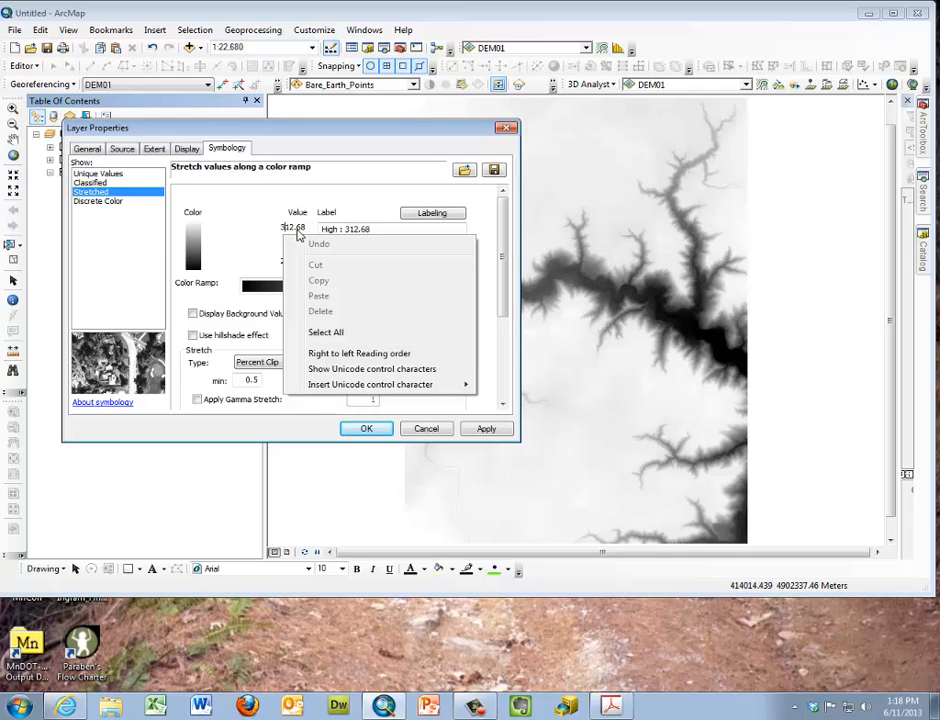
{"action": "left_click", "coordinate": [288, 258]}
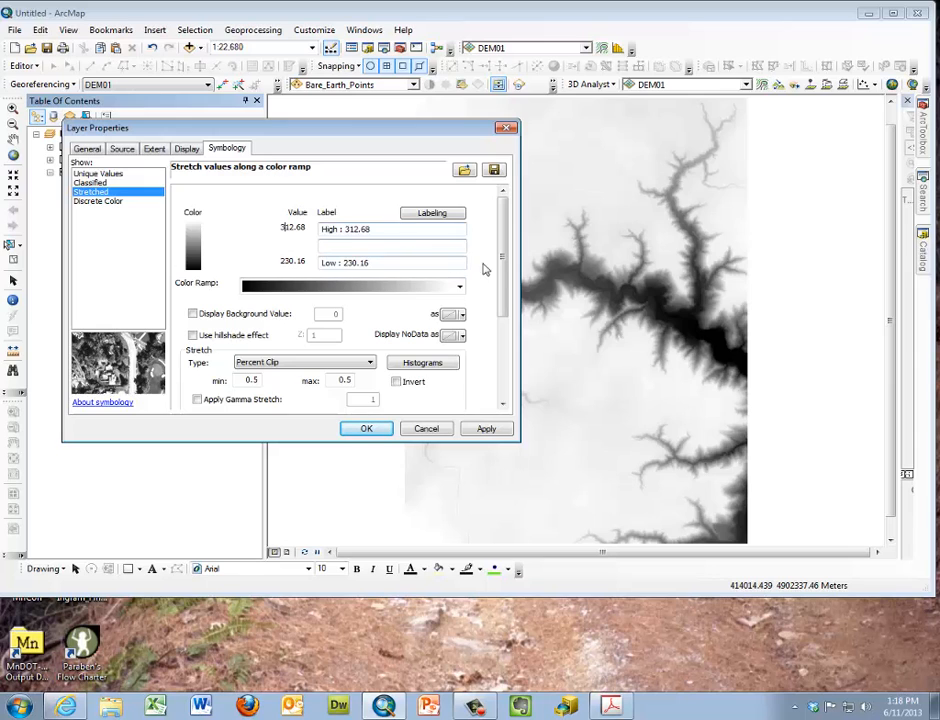
Set DEM01's stretch type to Standard Deviations, examine the raster's histogram without changing it, and apply the stretch
{"action": "left_click_drag", "start_coordinate": [500, 268], "coordinate": [497, 298]}
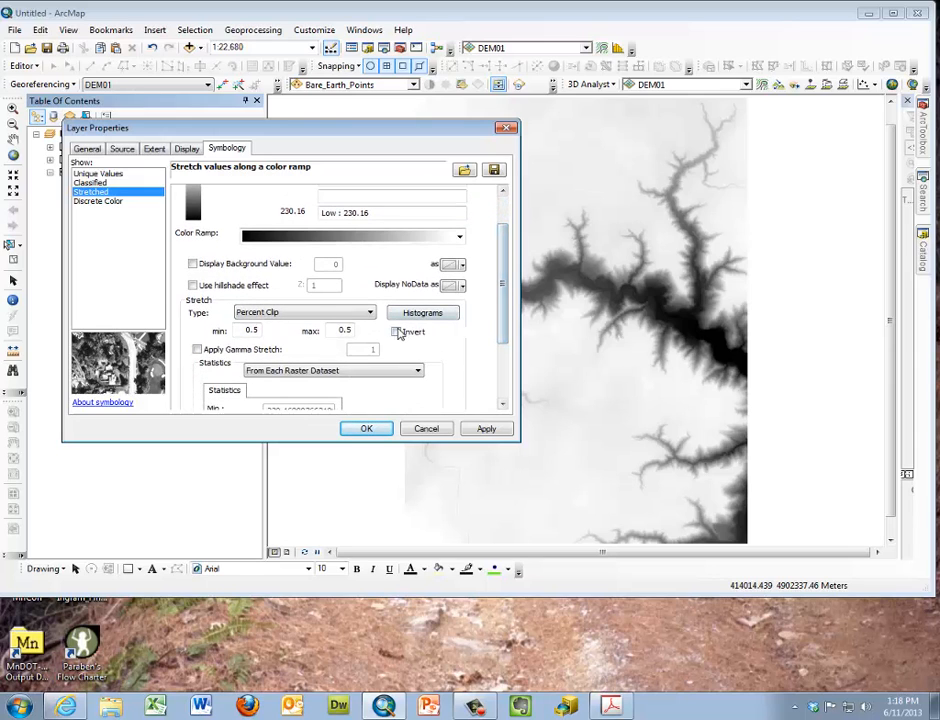
{"action": "left_click", "coordinate": [369, 313]}
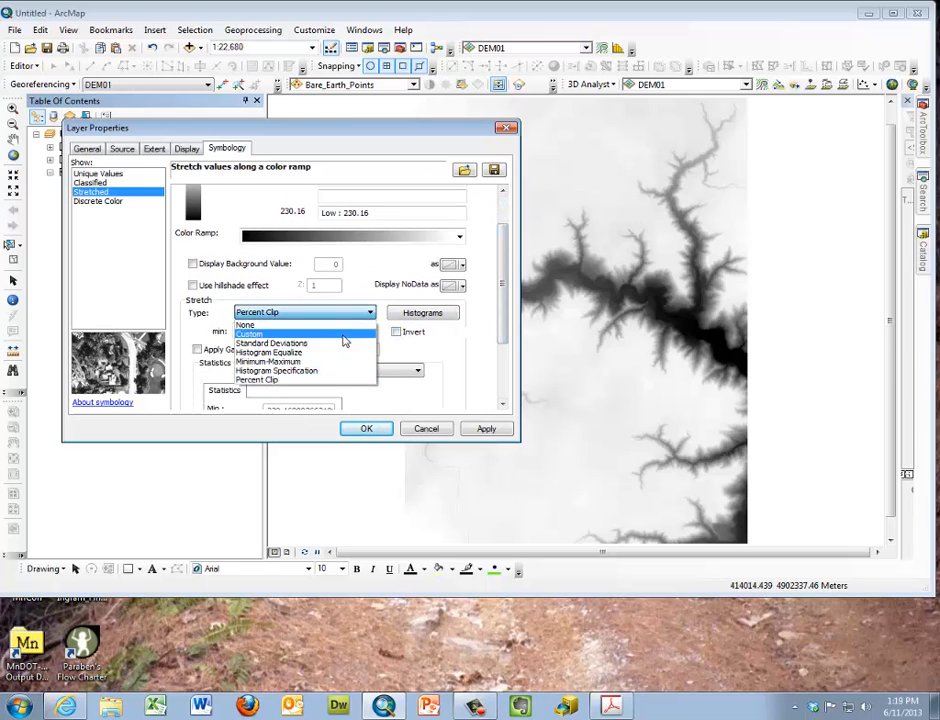
{"action": "left_click", "coordinate": [344, 343]}
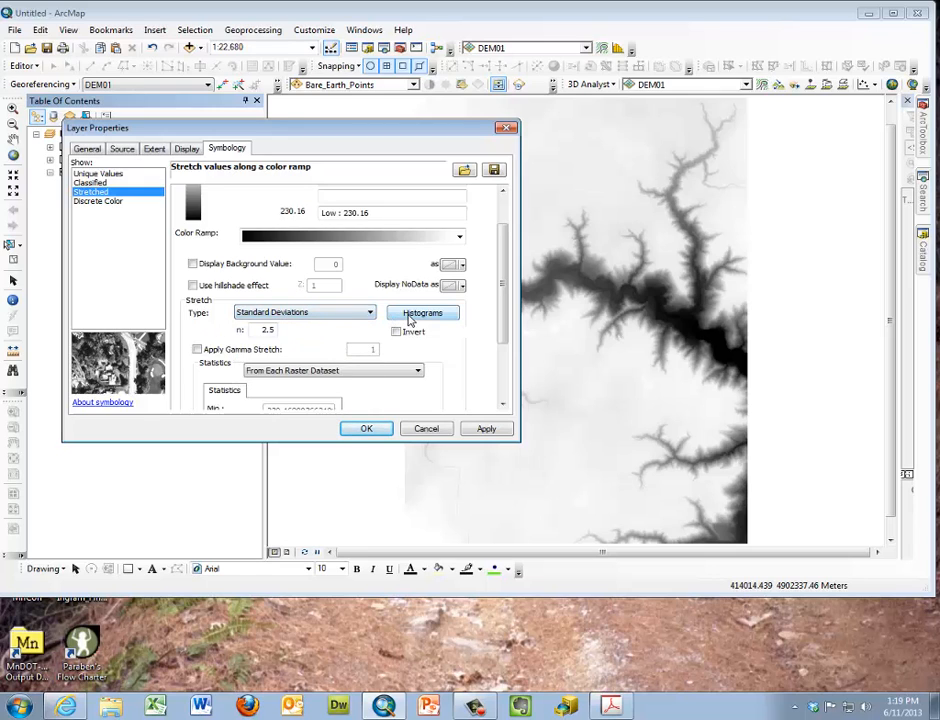
{"action": "left_click", "coordinate": [421, 313]}
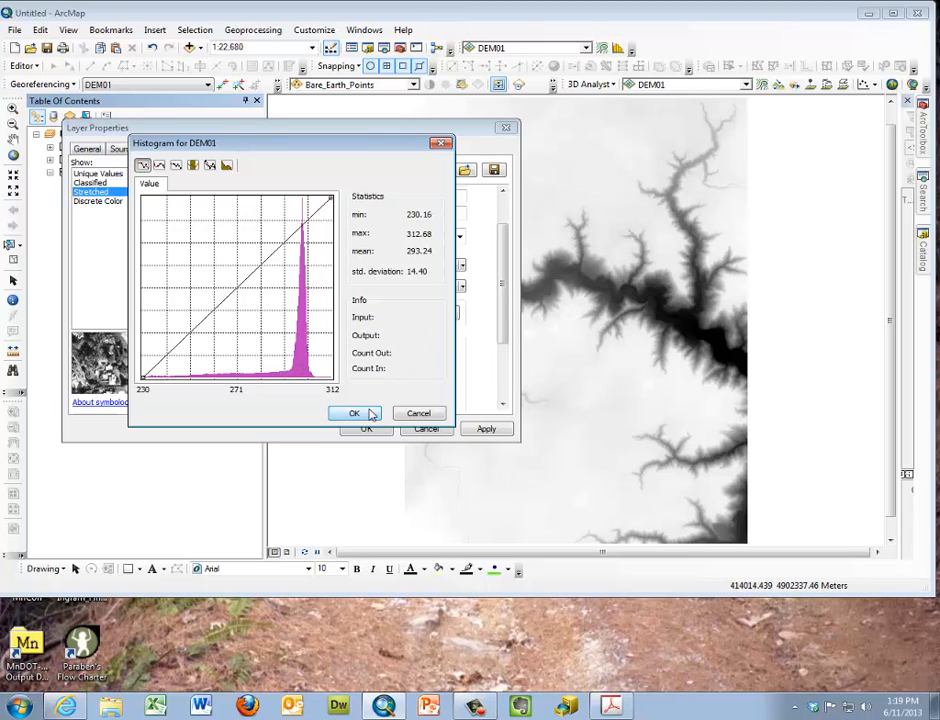
{"action": "left_click", "coordinate": [417, 414]}
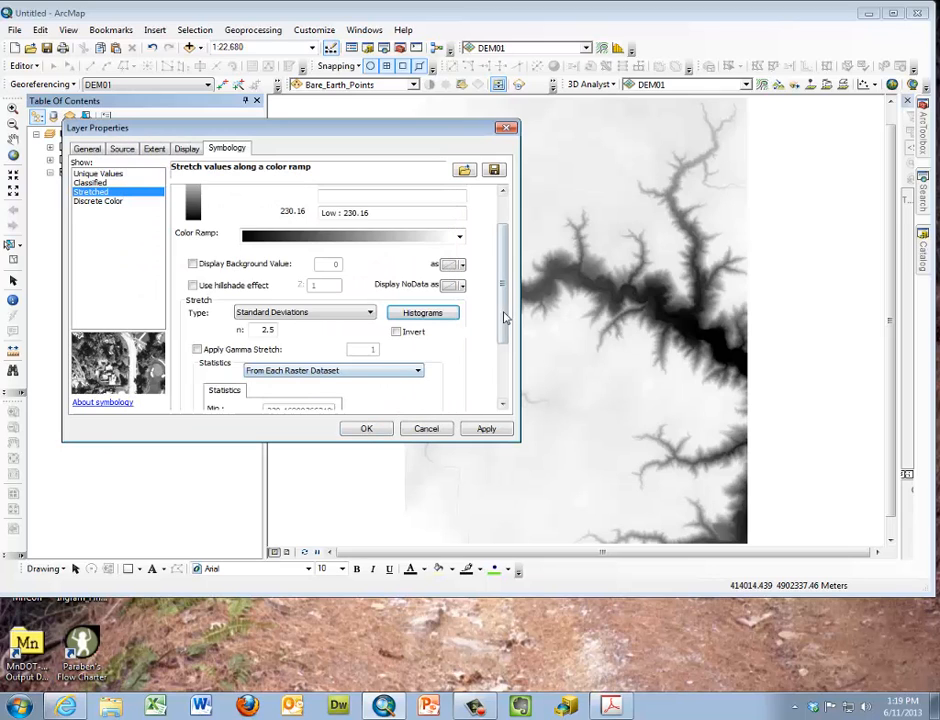
{"action": "scroll", "coordinate": [502, 318], "scroll_direction": "down", "scroll_amount": 1}
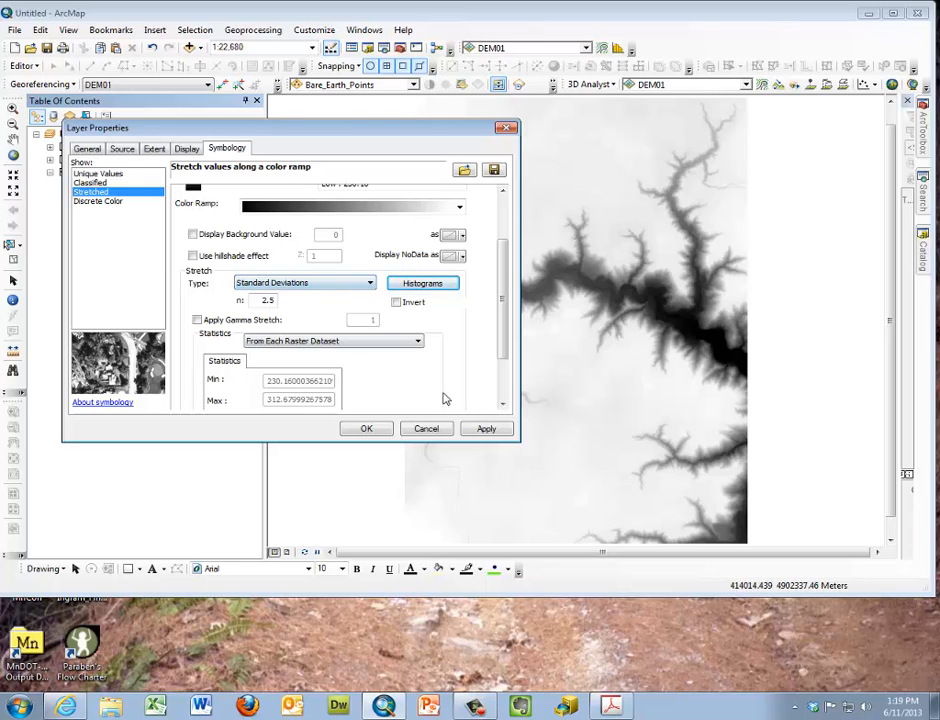
{"action": "left_click", "coordinate": [482, 429]}
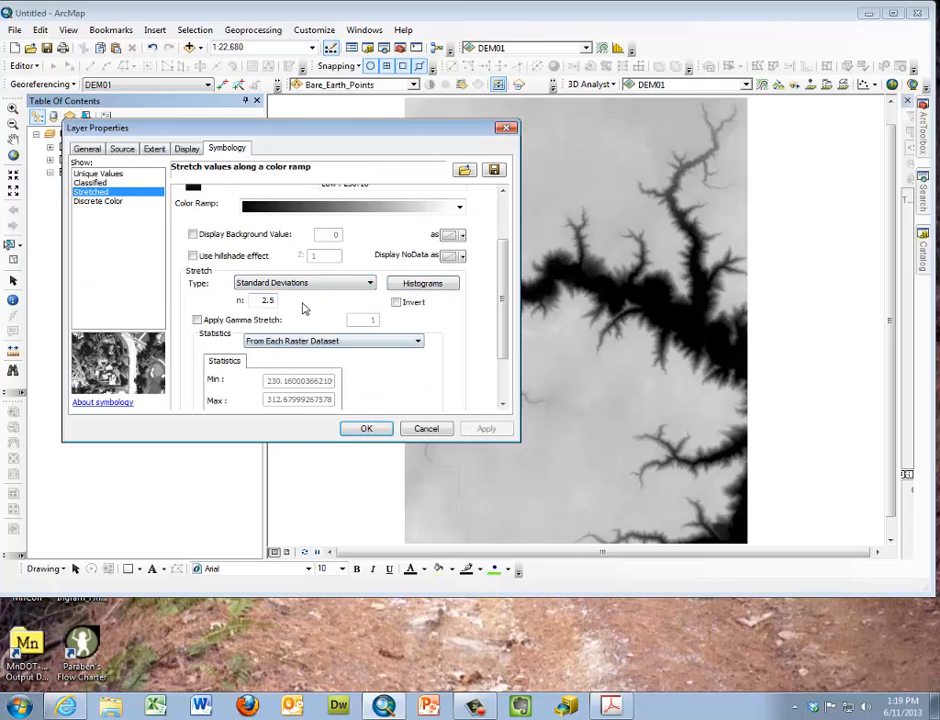
Set the number of standard deviations for the stretch to 4 and apply it to DEM01
{"action": "double_click", "coordinate": [268, 301]}
{"action": "type", "text": "4"}
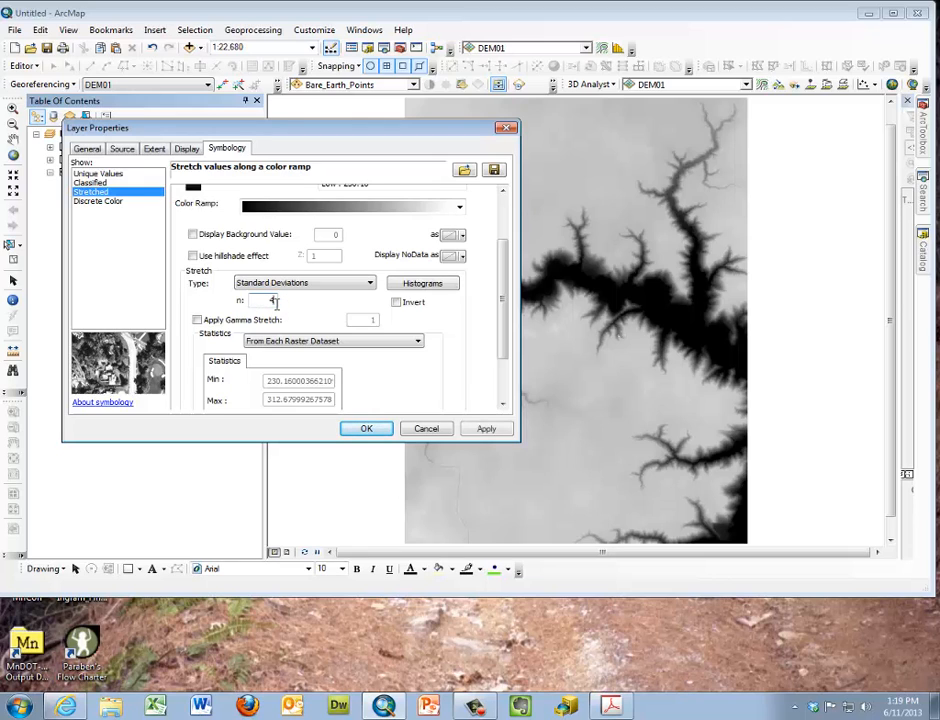
{"action": "left_click", "coordinate": [486, 428]}
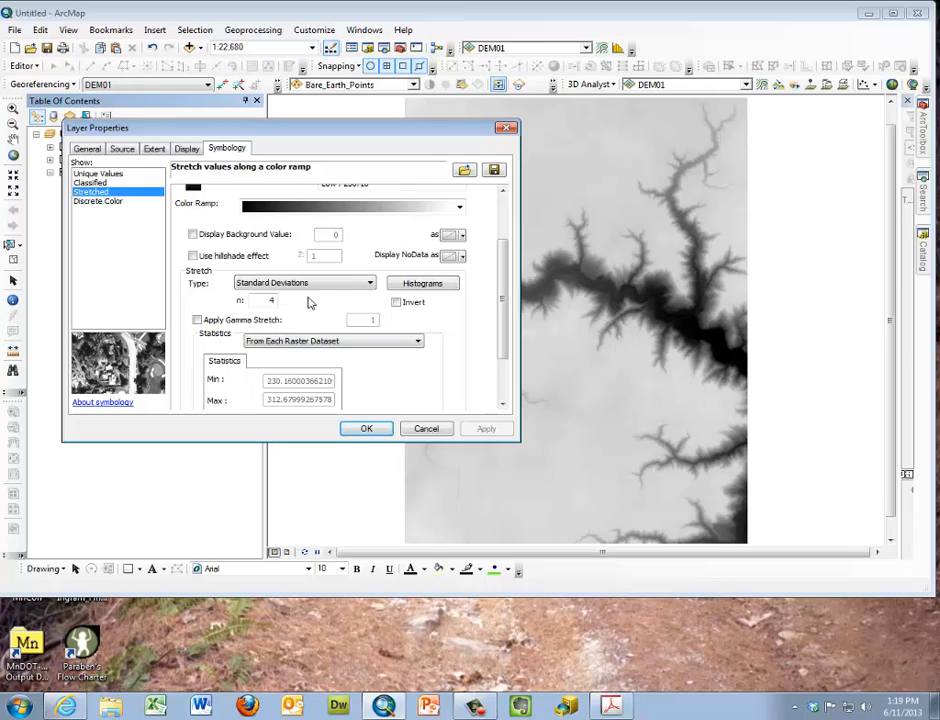
Turn on the gamma stretch, try to enter a decimal gamma value, and put the value back to 1
{"action": "left_click", "coordinate": [197, 321]}
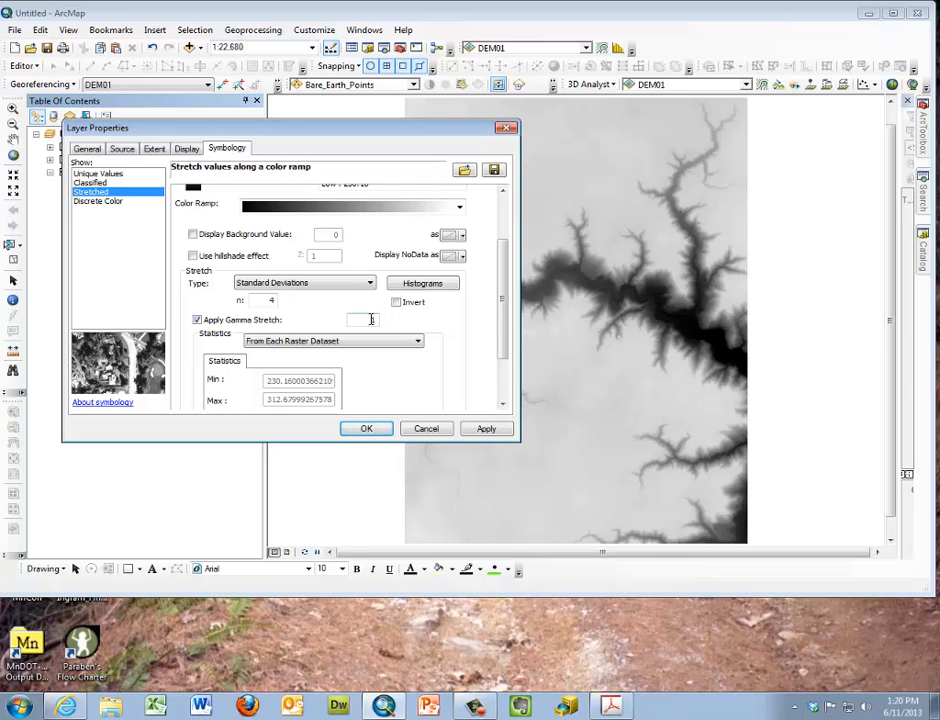
{"action": "key", "text": "BackSpace"}
{"action": "type", "text": "1"}
{"action": "key", "text": "BackSpace"}
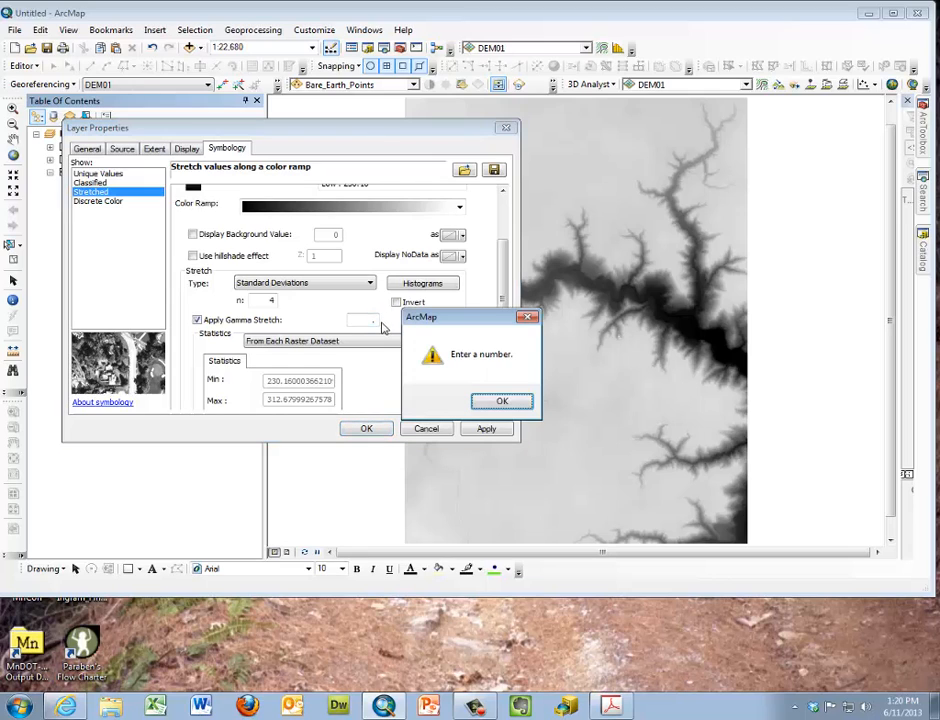
{"action": "left_click", "coordinate": [483, 398]}
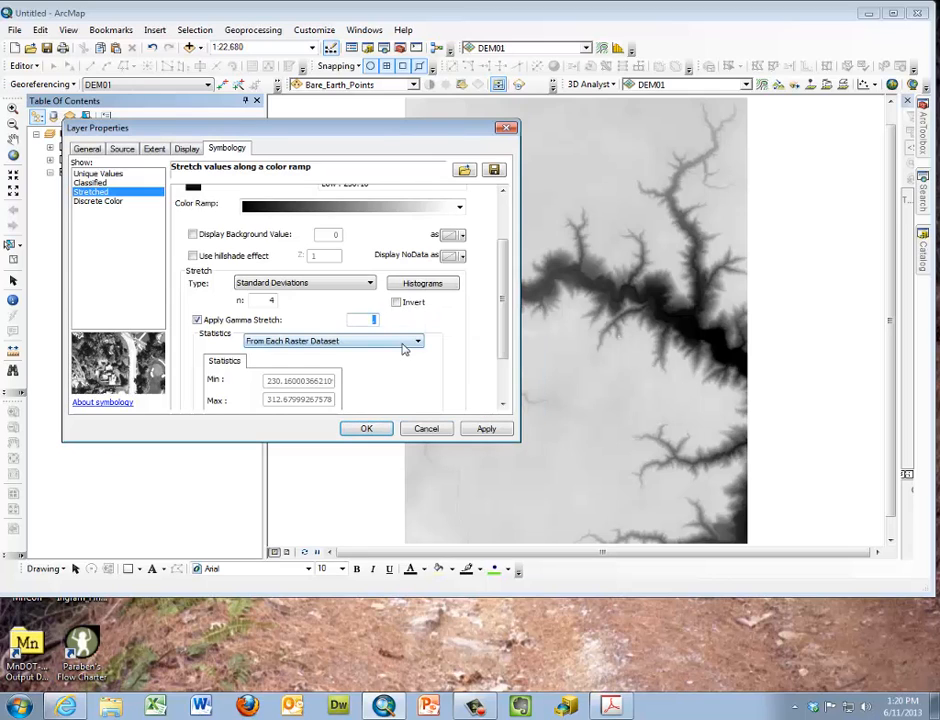
{"action": "type", "text": "."}
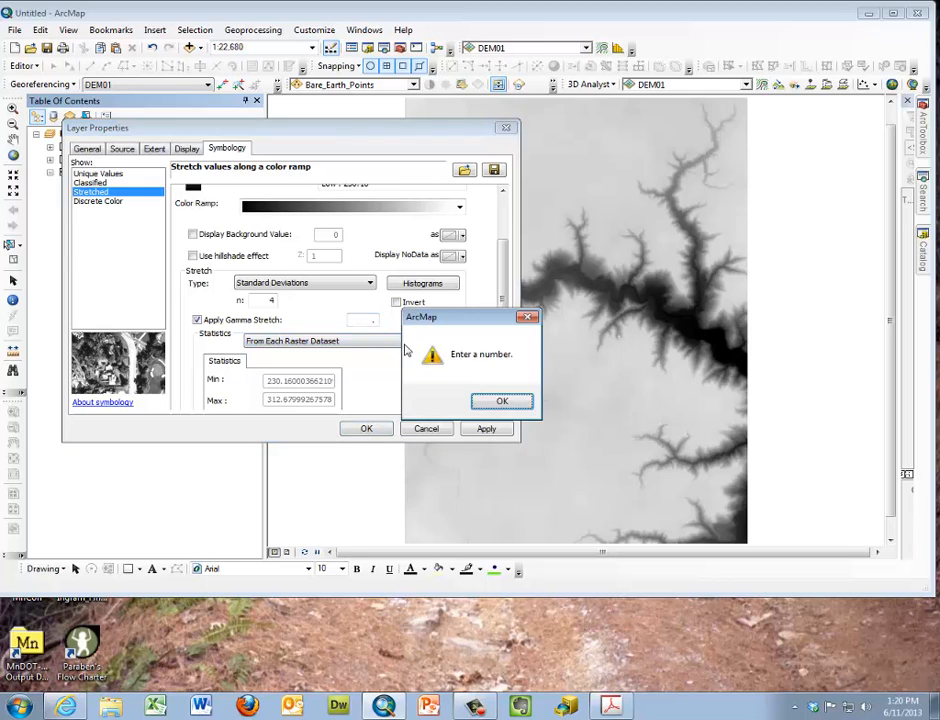
{"action": "left_click", "coordinate": [503, 400]}
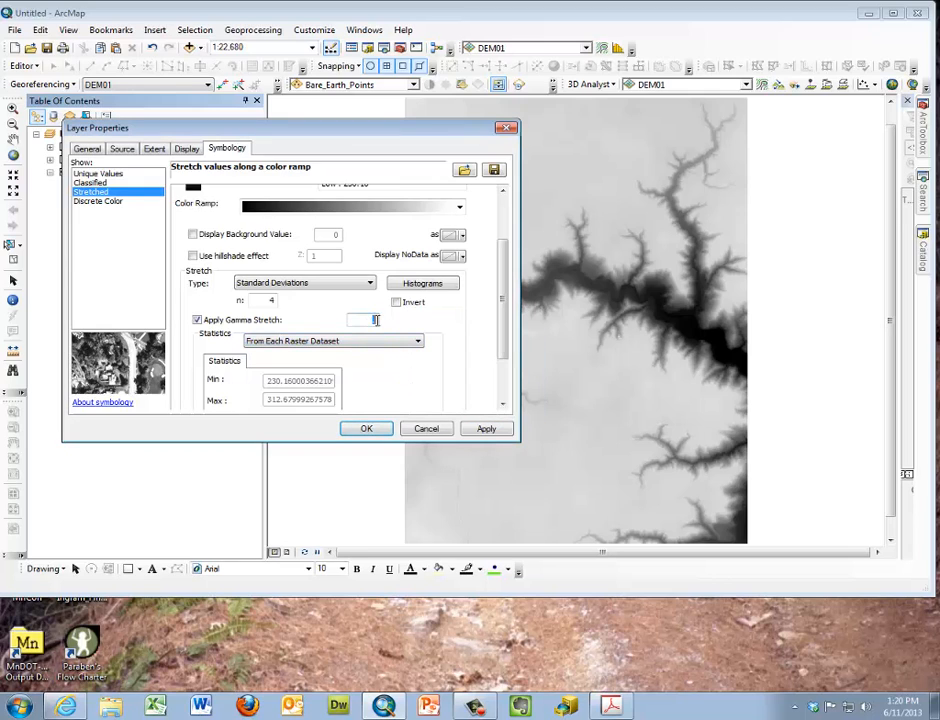
{"action": "key", "text": "BackSpace"}
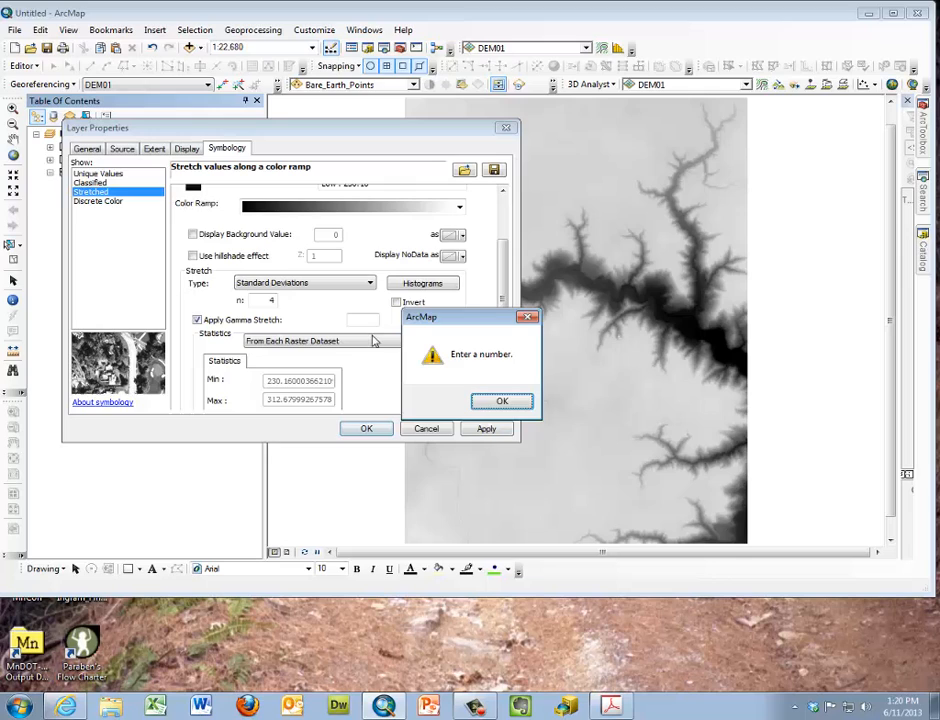
{"action": "left_click", "coordinate": [503, 402]}
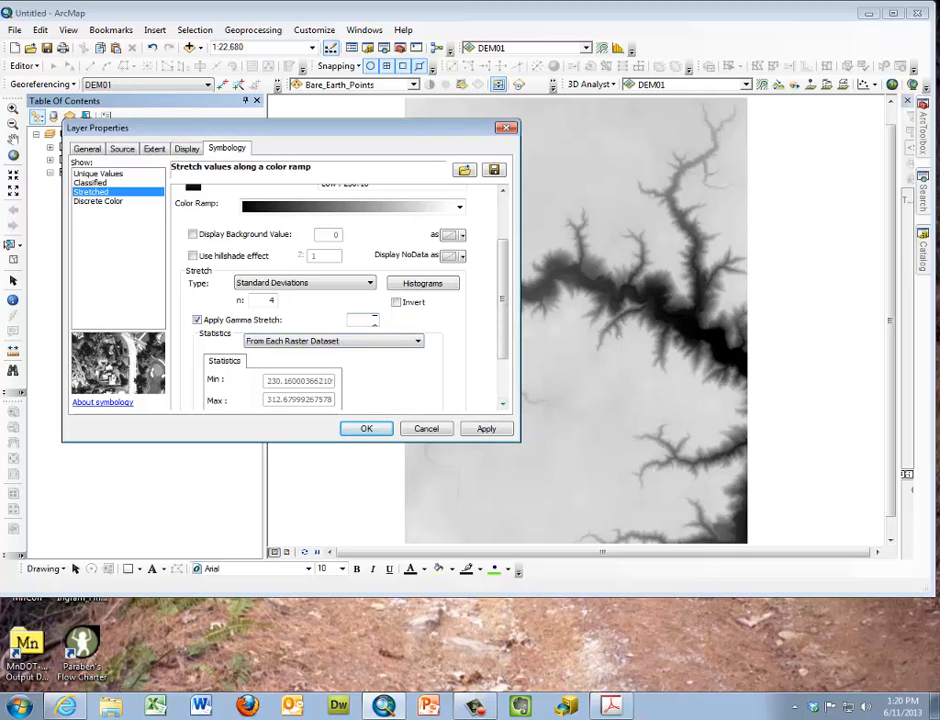
{"action": "type", "text": "1"}
Switch the stretch statistics to From Custom Settings, and open the XML export of the statistics and cancel it
{"action": "left_click_drag", "start_coordinate": [501, 323], "coordinate": [491, 361]}
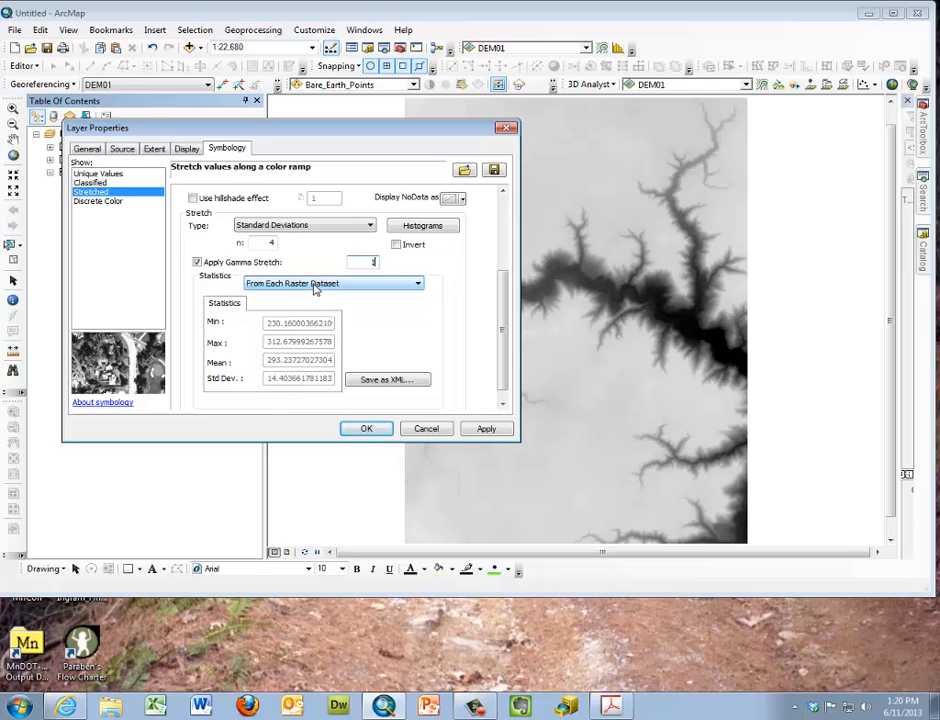
{"action": "left_click", "coordinate": [383, 286]}
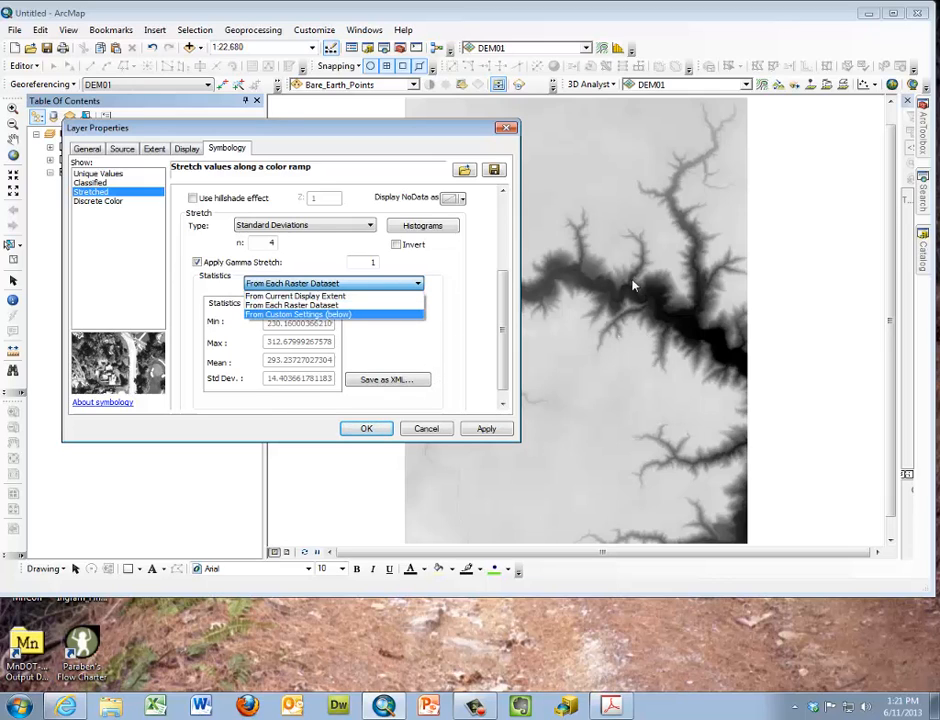
{"action": "left_click", "coordinate": [340, 304]}
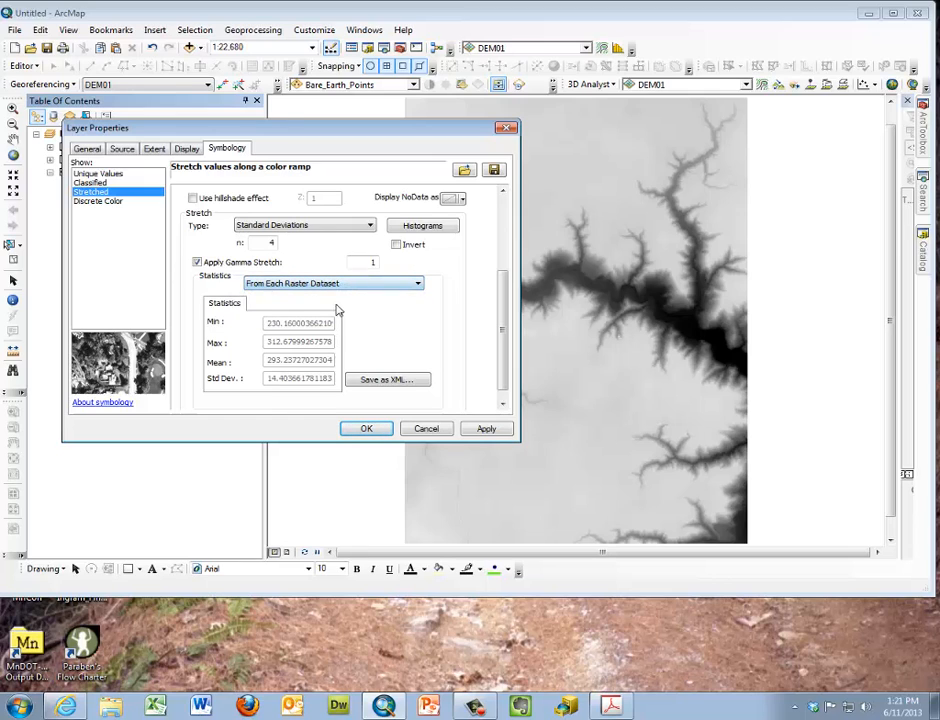
{"action": "left_click", "coordinate": [346, 285]}
{"action": "left_click", "coordinate": [328, 316]}
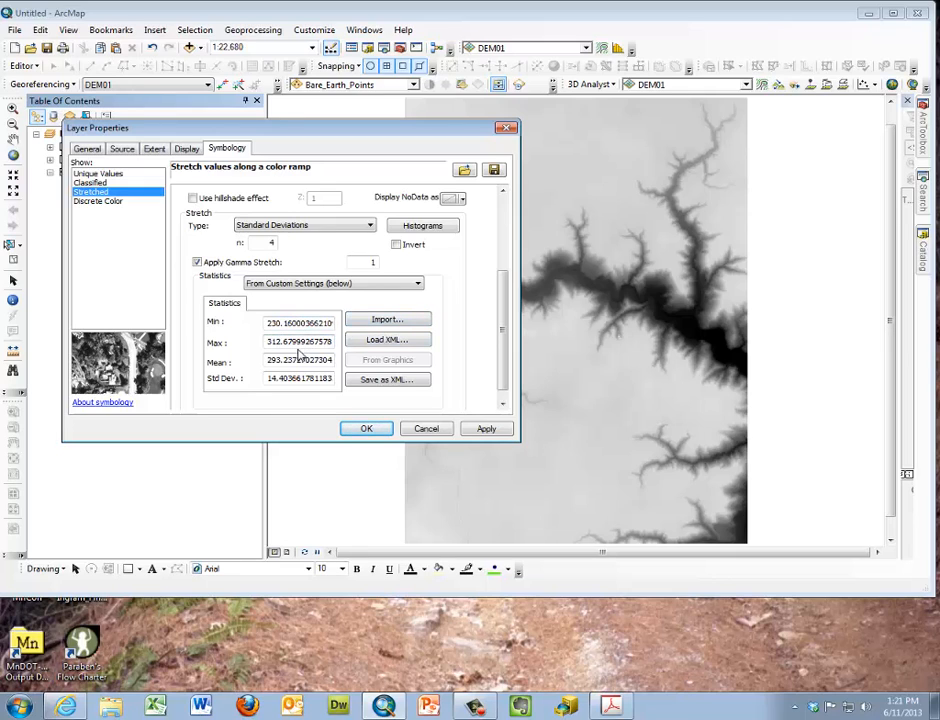
{"action": "left_click", "coordinate": [367, 383]}
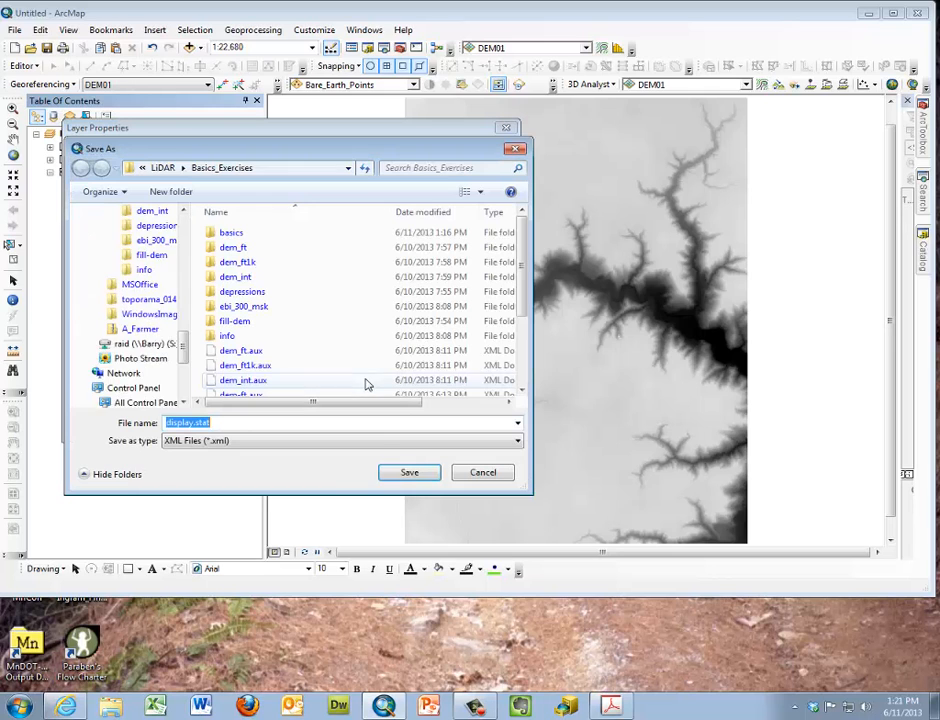
{"action": "left_click", "coordinate": [489, 476]}
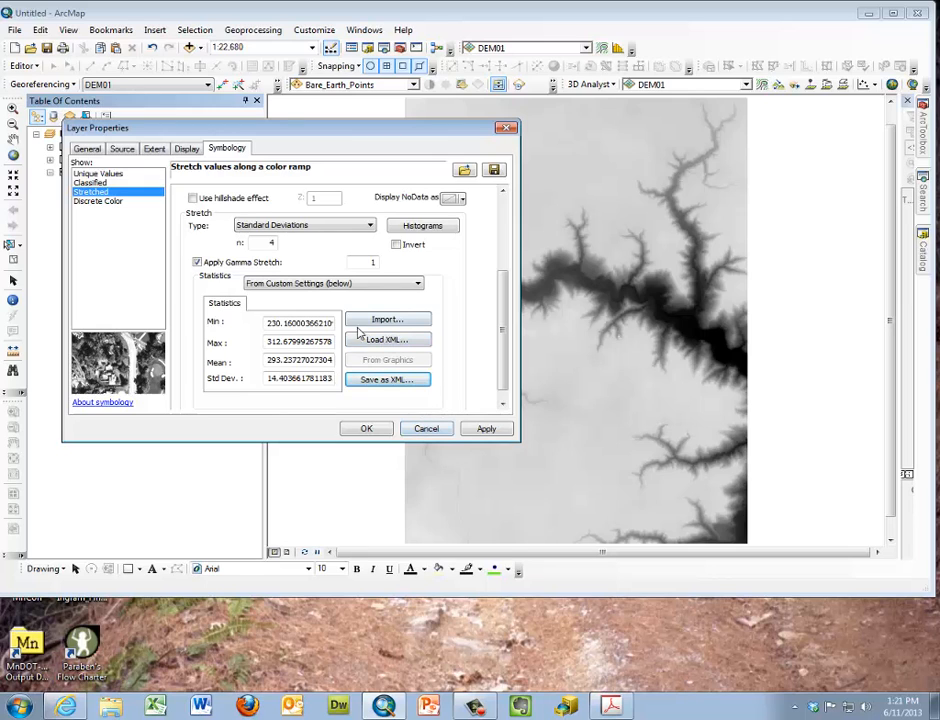
Try the Histogram Equalize and Minimum-Maximum stretch types, and close the layer properties without applying them
{"action": "scroll", "coordinate": [504, 329], "scroll_direction": "up", "scroll_amount": 3}
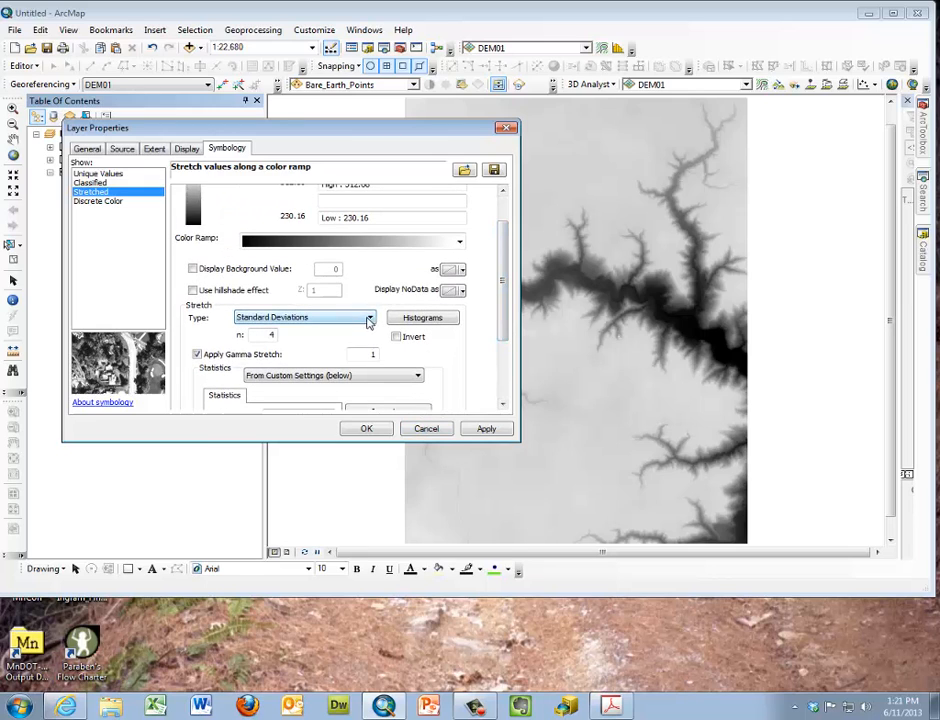
{"action": "left_click", "coordinate": [369, 319]}
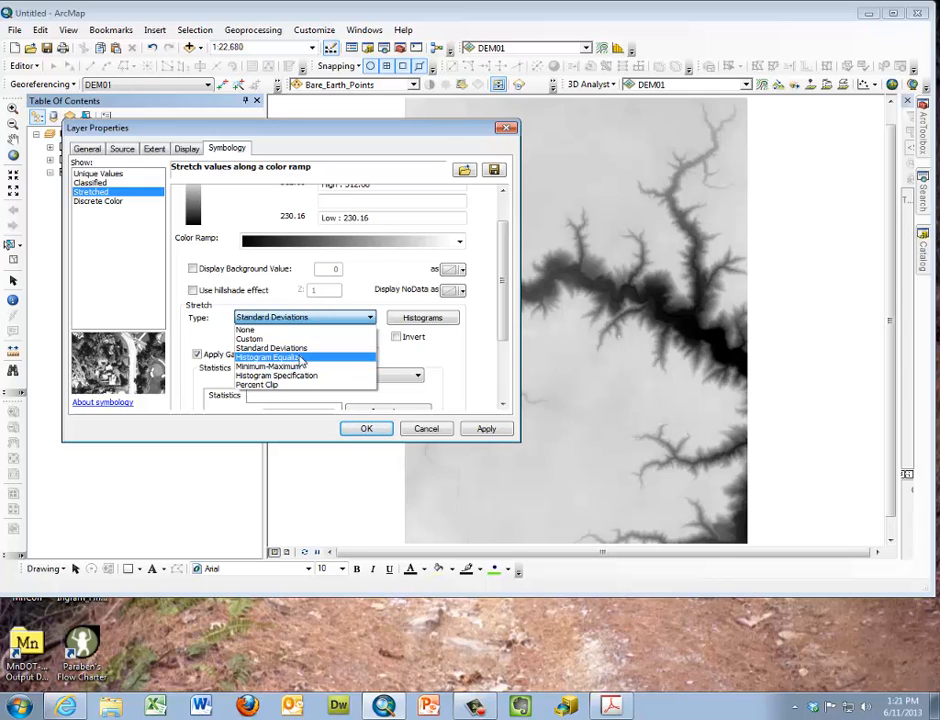
{"action": "left_click", "coordinate": [299, 358]}
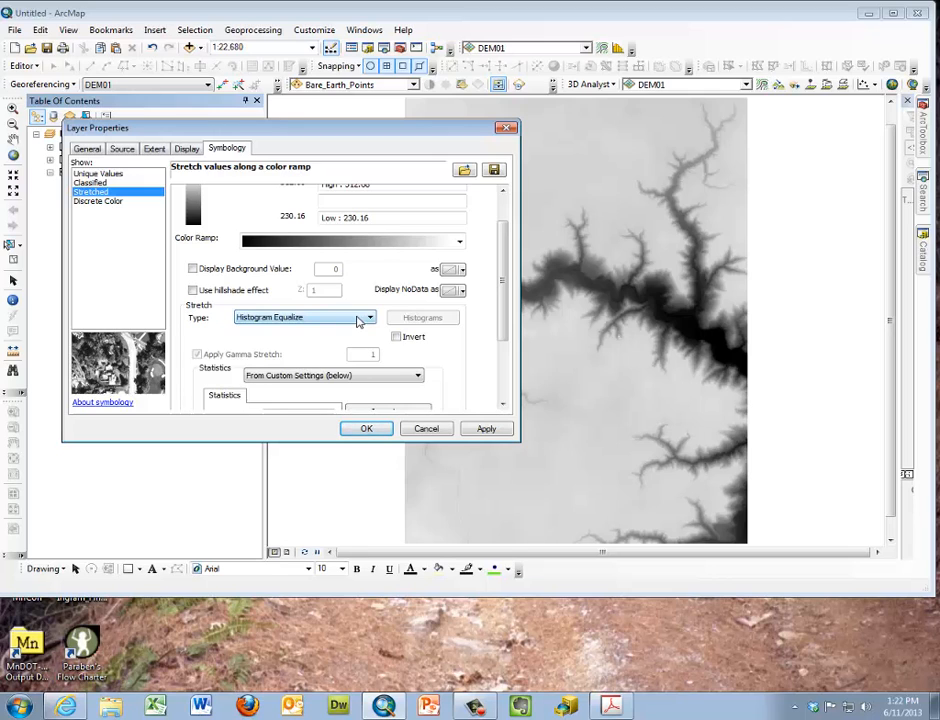
{"action": "left_click", "coordinate": [358, 321]}
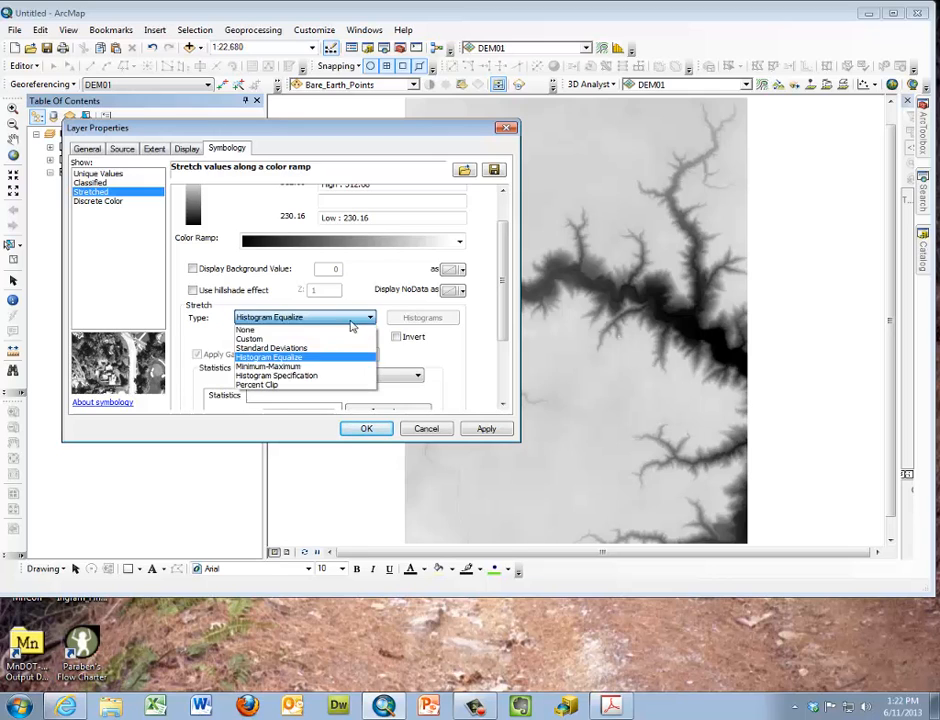
{"action": "left_click", "coordinate": [313, 367]}
{"action": "left_click_drag", "start_coordinate": [503, 295], "coordinate": [503, 261]}
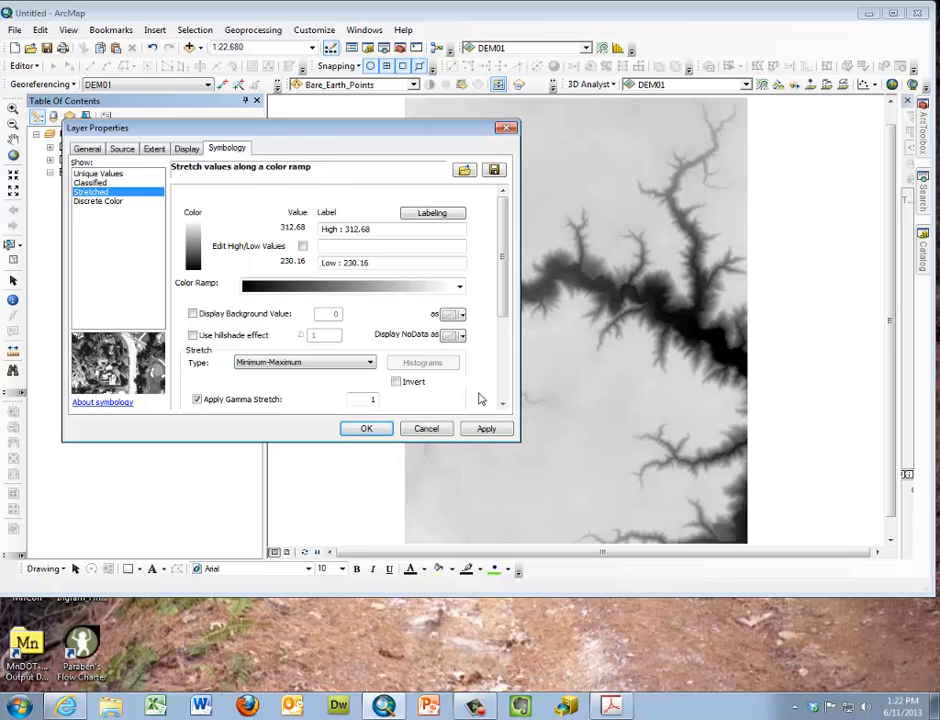
{"action": "key", "text": "Return"}
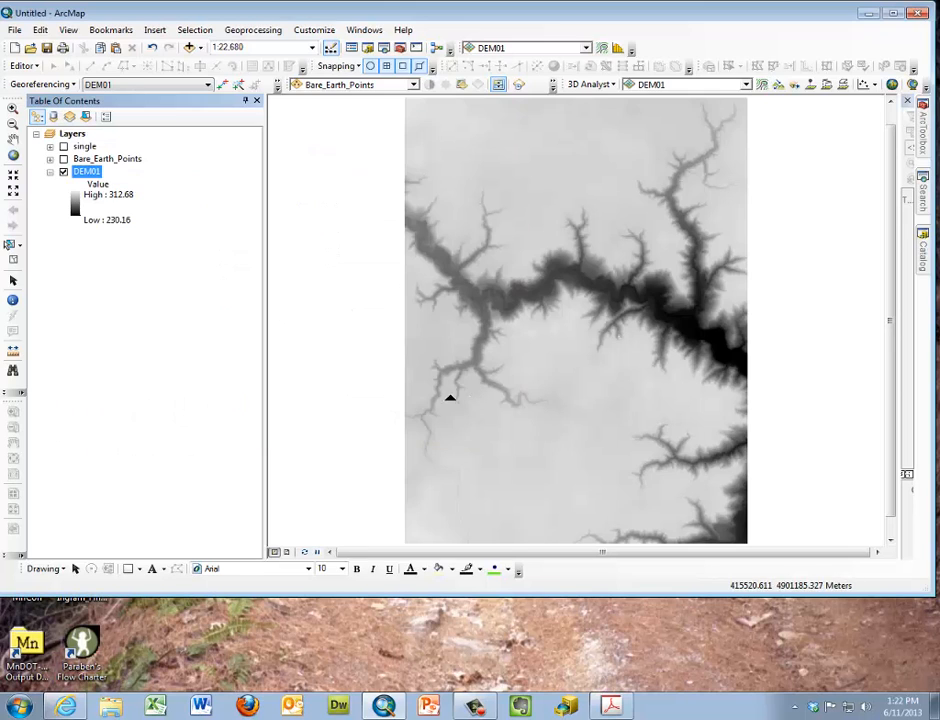
Invert the stretched symbology of DEM01, apply it, and switch the inversion off again
{"action": "right_click", "coordinate": [91, 173]}
{"action": "left_click", "coordinate": [170, 377]}
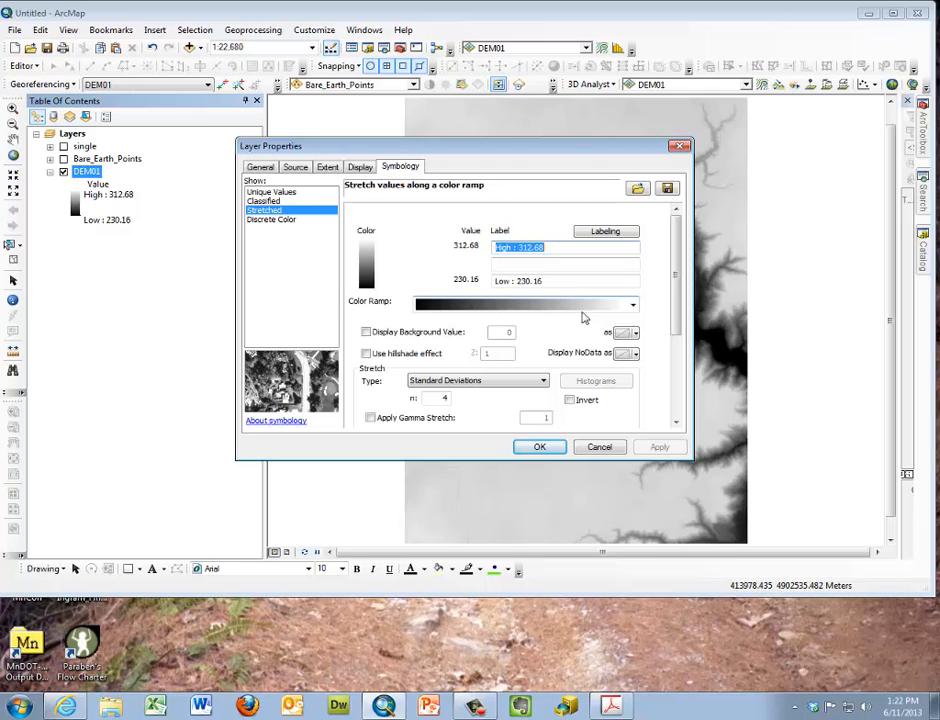
{"action": "left_click", "coordinate": [570, 400]}
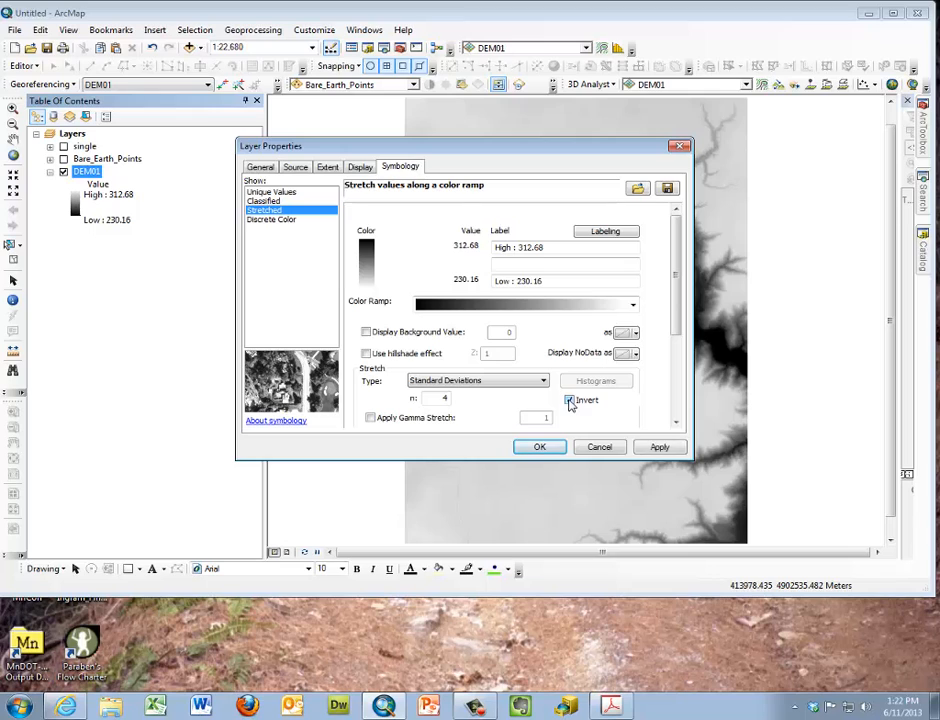
{"action": "left_click", "coordinate": [660, 447]}
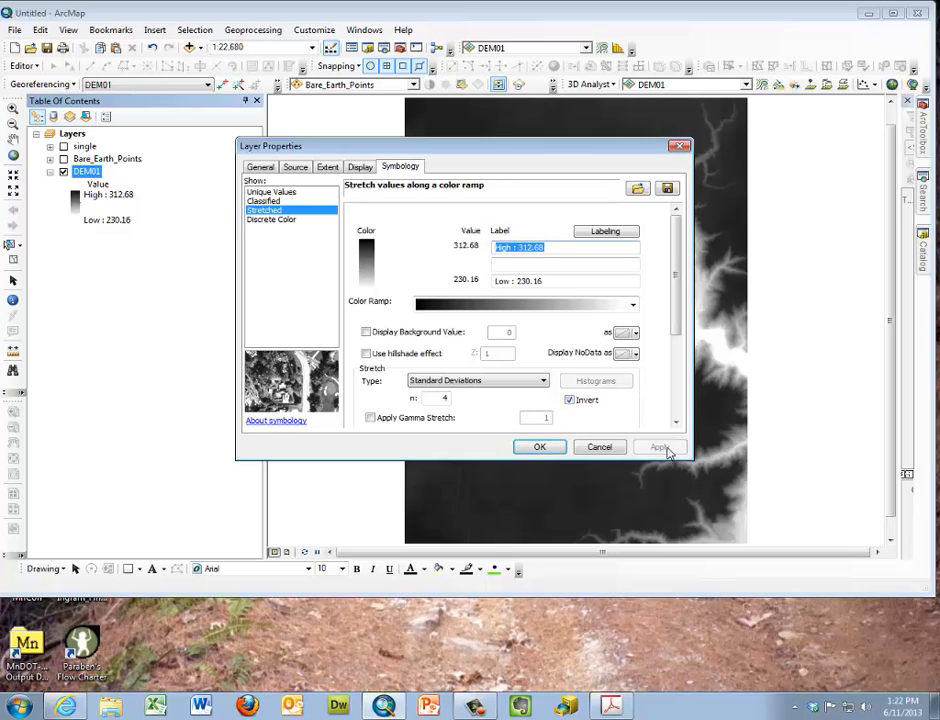
{"action": "left_click", "coordinate": [570, 400]}
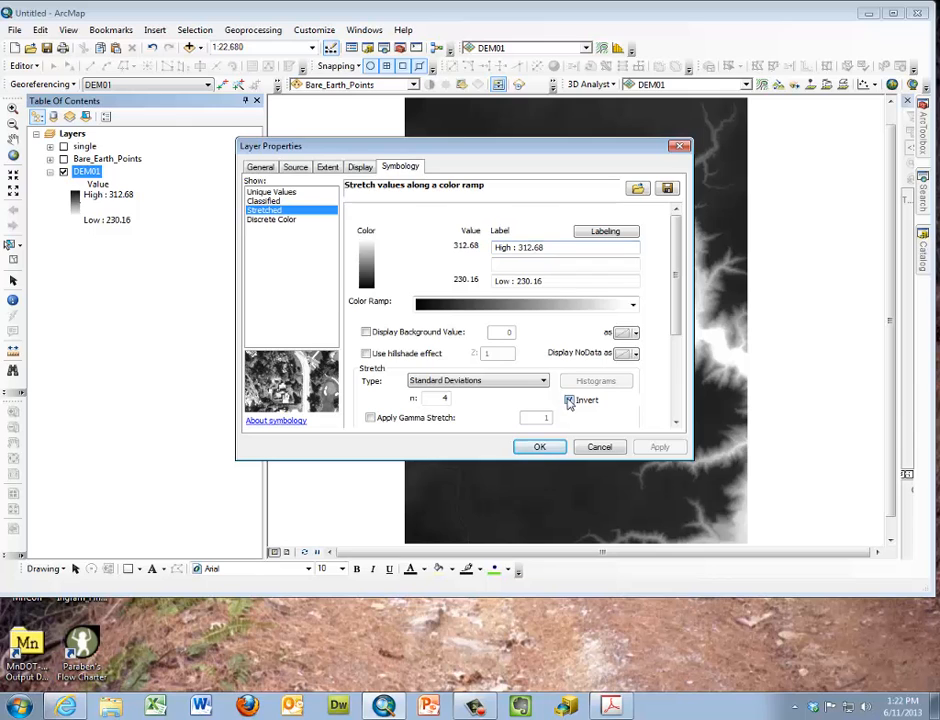
Apply the pale yellow to dark brown color ramp to DEM01
{"action": "left_click", "coordinate": [632, 305]}
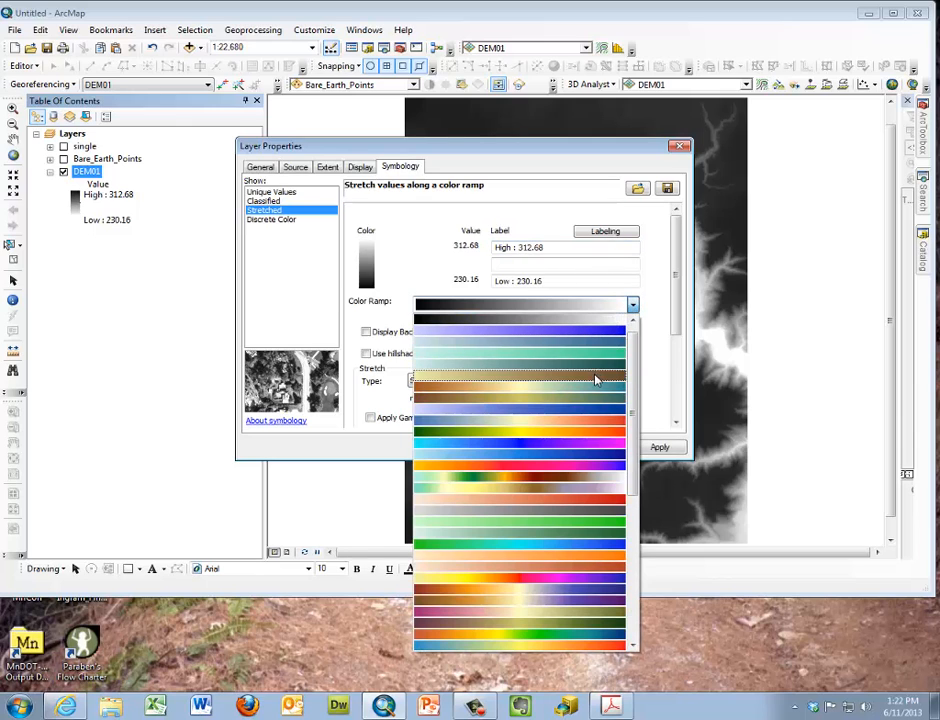
{"action": "left_click", "coordinate": [596, 380]}
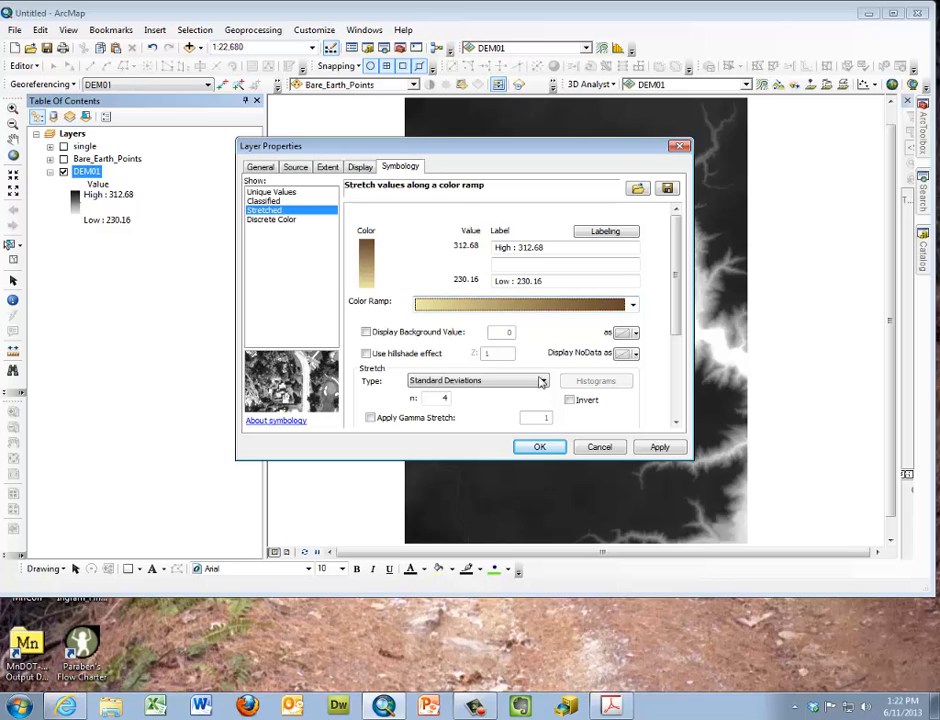
{"action": "left_click", "coordinate": [658, 446]}
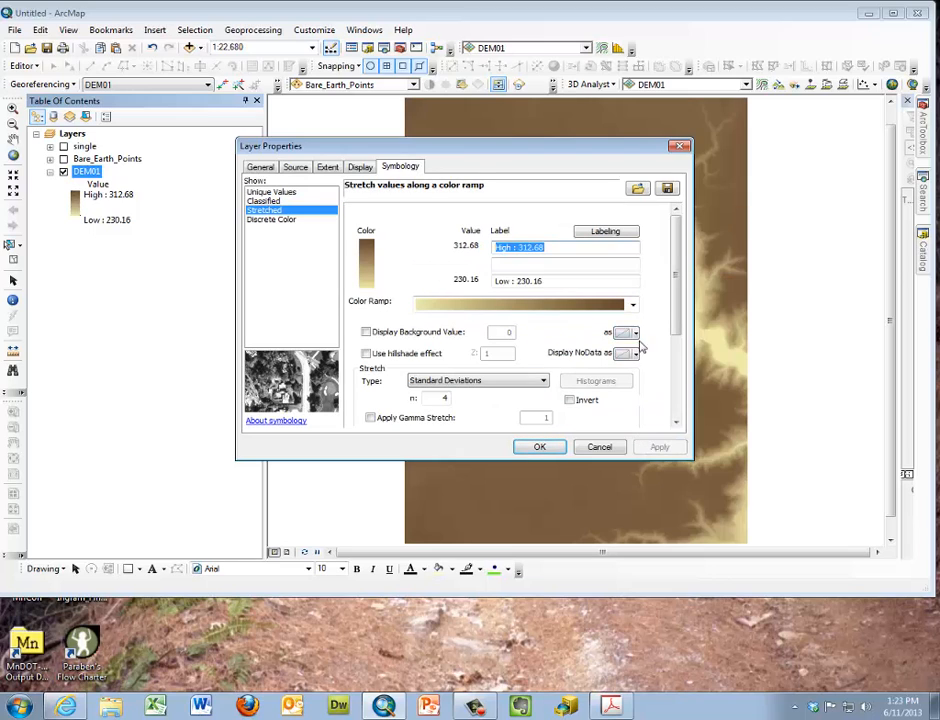
Give DEM01 the multicolor elevation ramp running from pale green through orange and brown to white, with 2 standard deviations, and apply it
{"action": "left_click", "coordinate": [633, 305]}
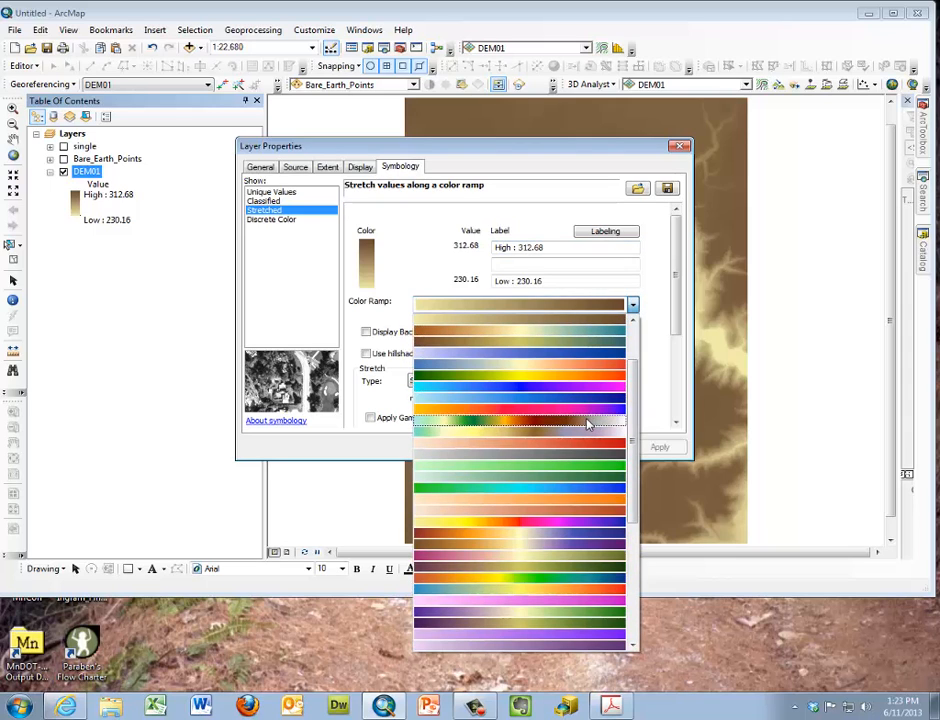
{"action": "left_click", "coordinate": [588, 424]}
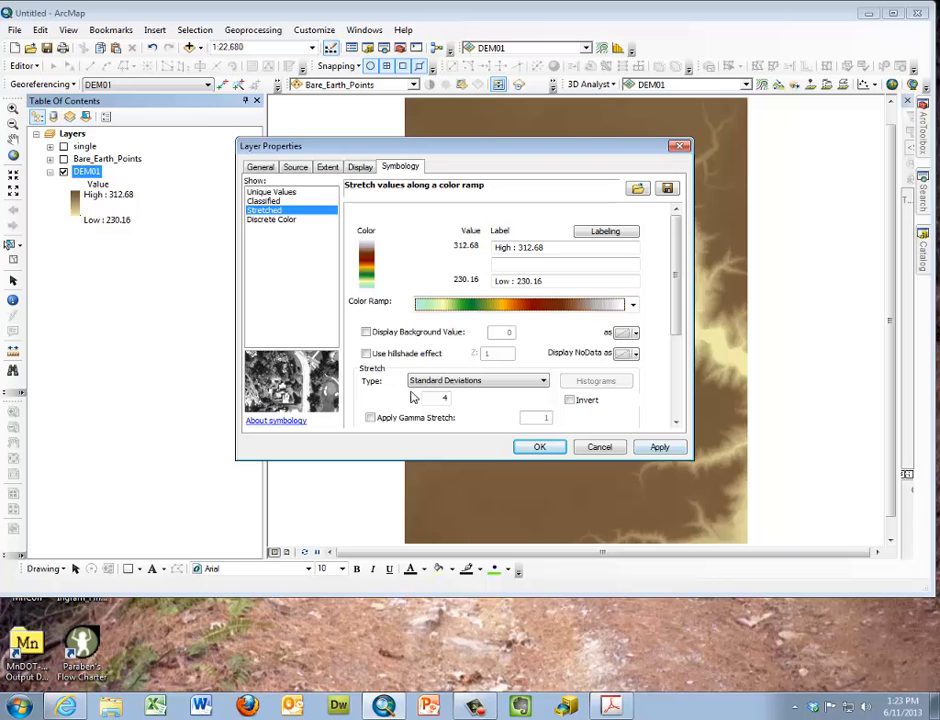
{"action": "left_click_drag", "start_coordinate": [432, 397], "coordinate": [463, 395]}
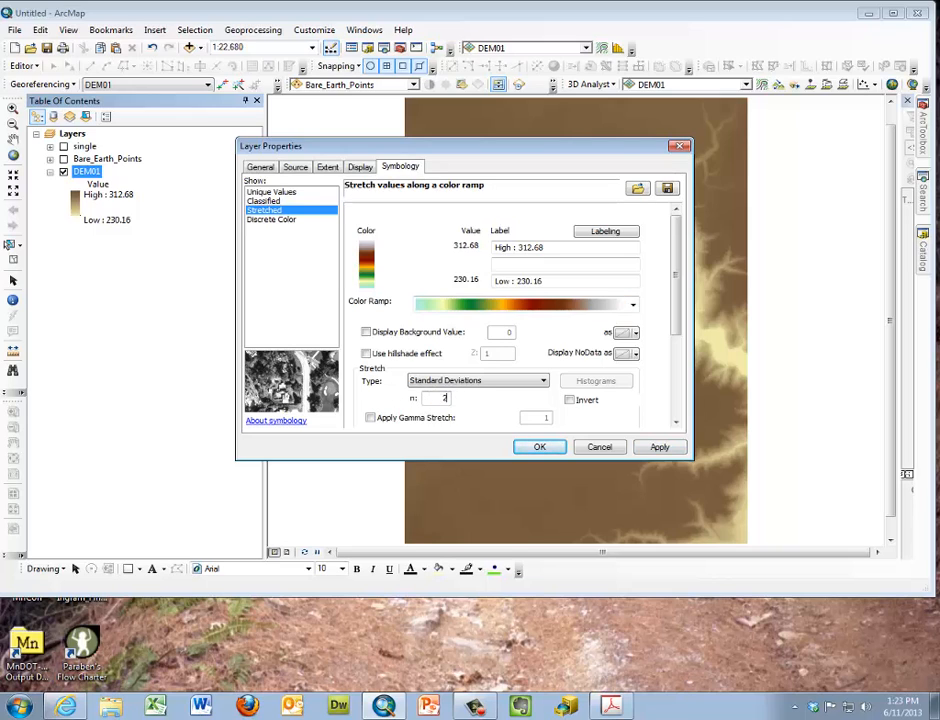
{"action": "left_click", "coordinate": [679, 448]}
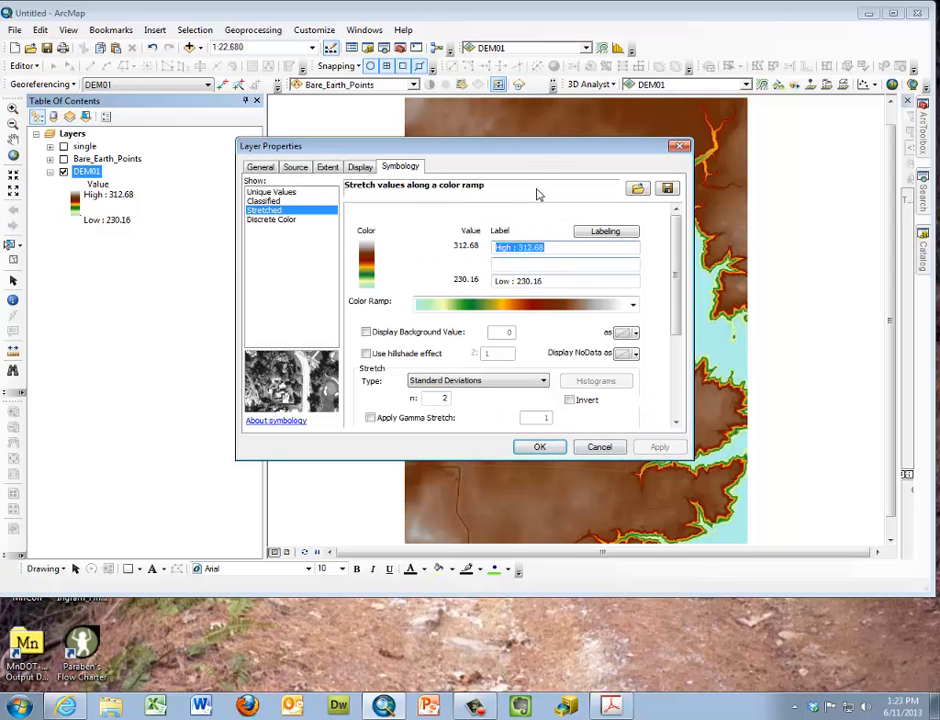
Look over the recolored DEM01 and the available stretch statistics sources, and close the layer properties keeping From Each Raster Dataset
{"action": "left_click_drag", "start_coordinate": [533, 148], "coordinate": [304, 147]}
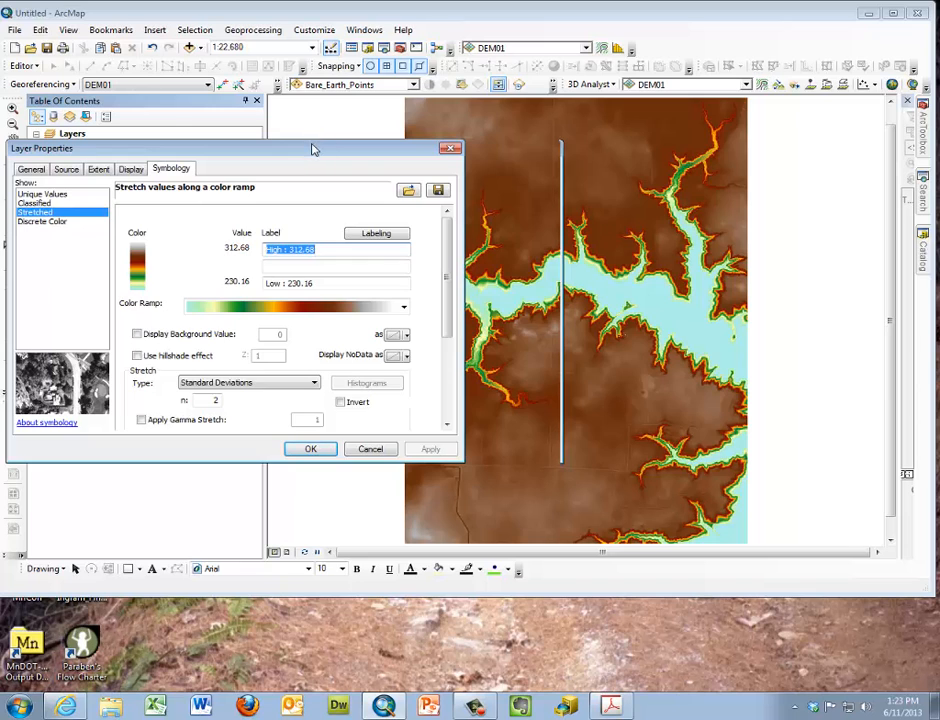
{"action": "left_click_drag", "start_coordinate": [313, 149], "coordinate": [550, 154]}
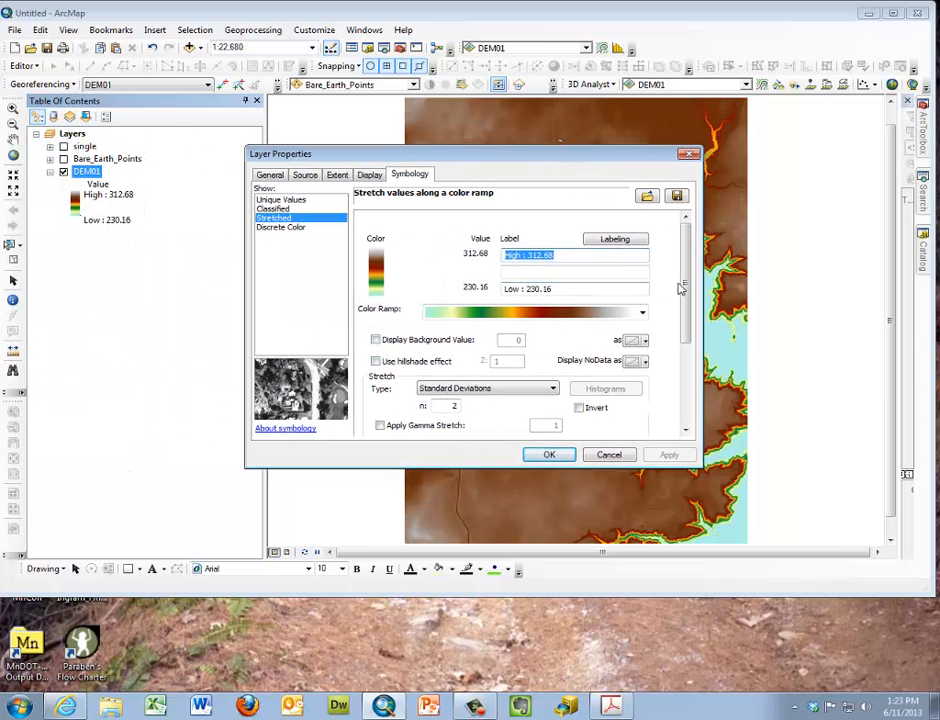
{"action": "left_click_drag", "start_coordinate": [684, 287], "coordinate": [686, 378]}
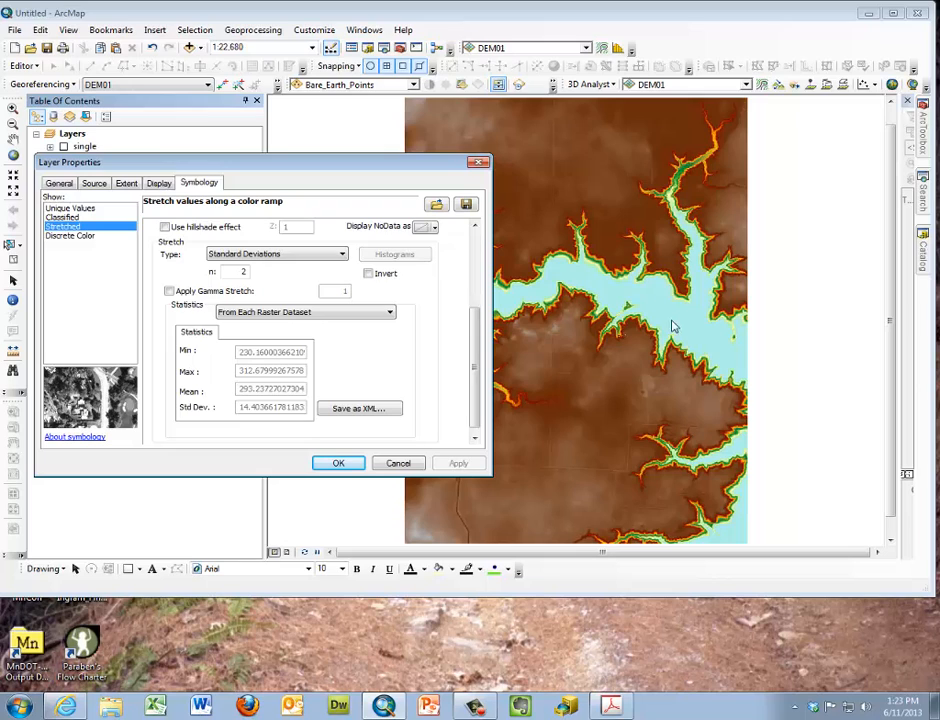
{"action": "left_click", "coordinate": [391, 314]}
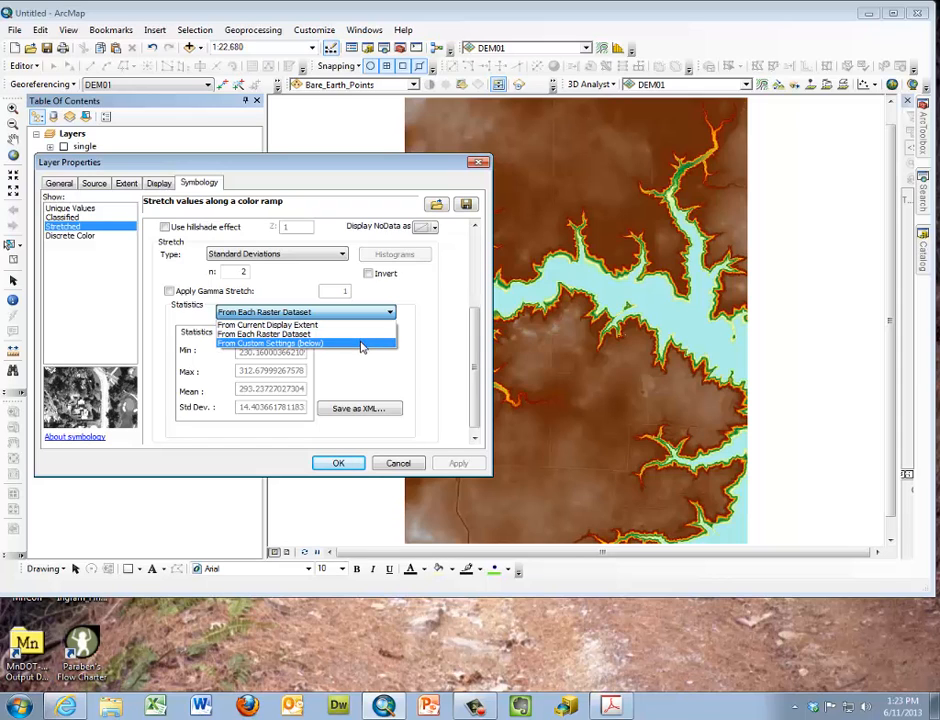
{"action": "left_click", "coordinate": [377, 316]}
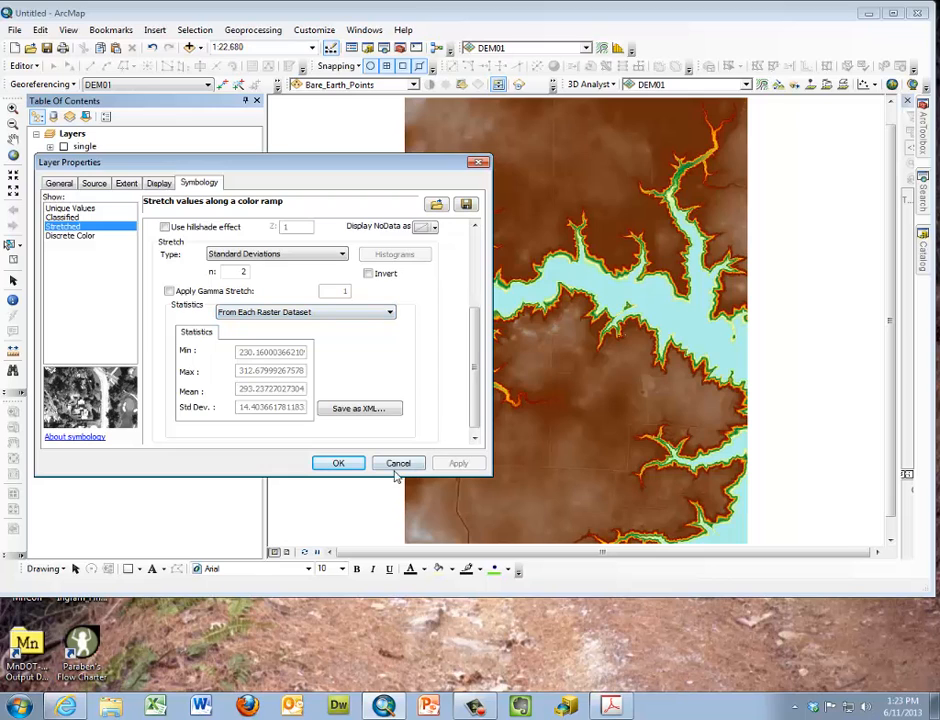
{"action": "left_click", "coordinate": [350, 465]}
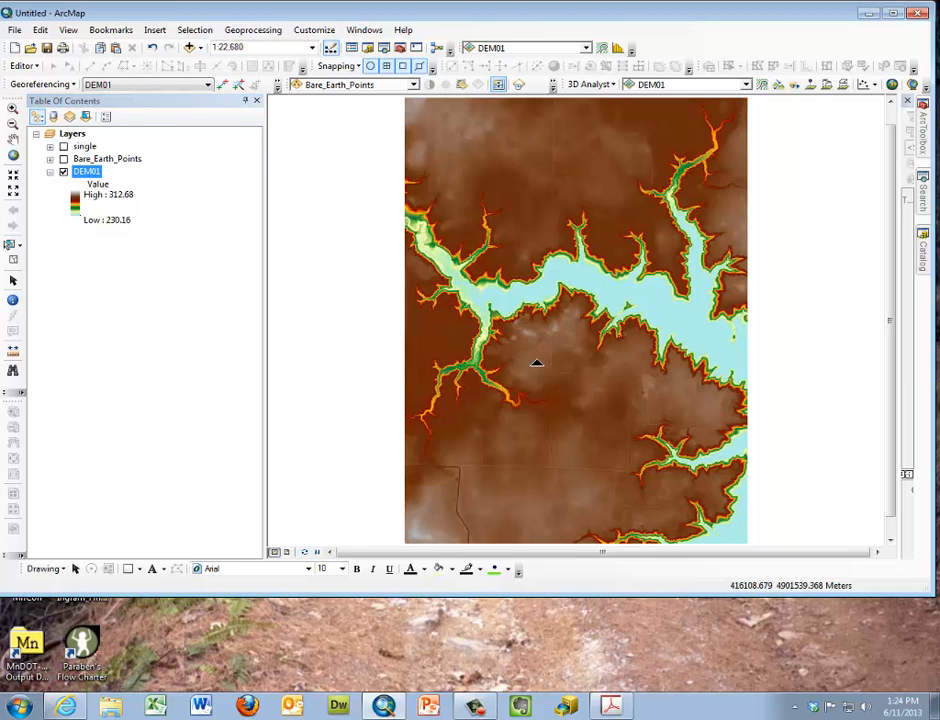
{"action": "right_click", "coordinate": [537, 364]}
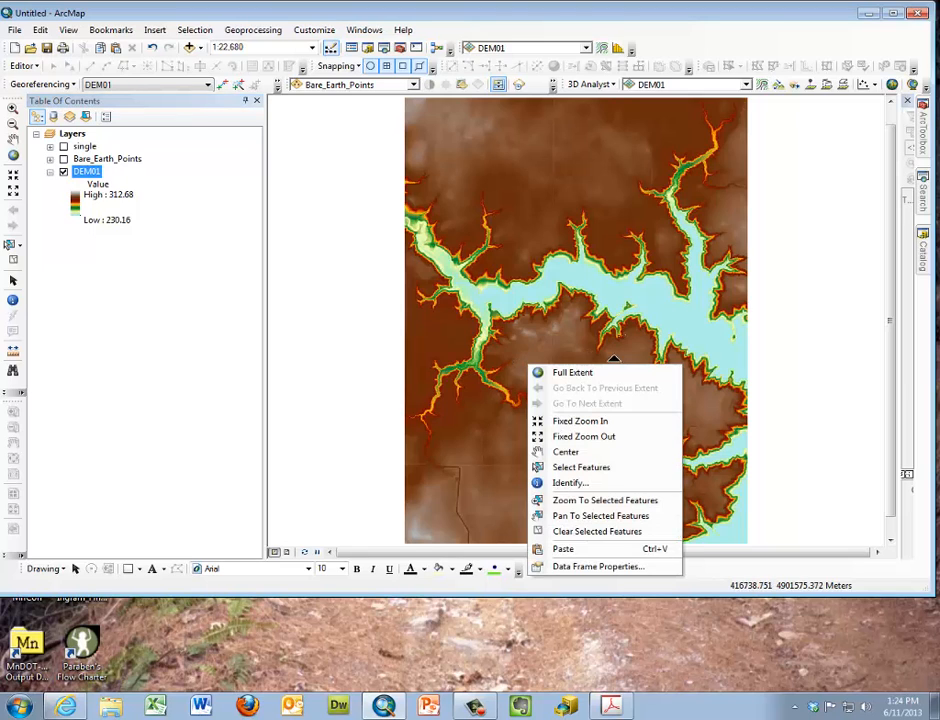
{"action": "left_click", "coordinate": [813, 365]}
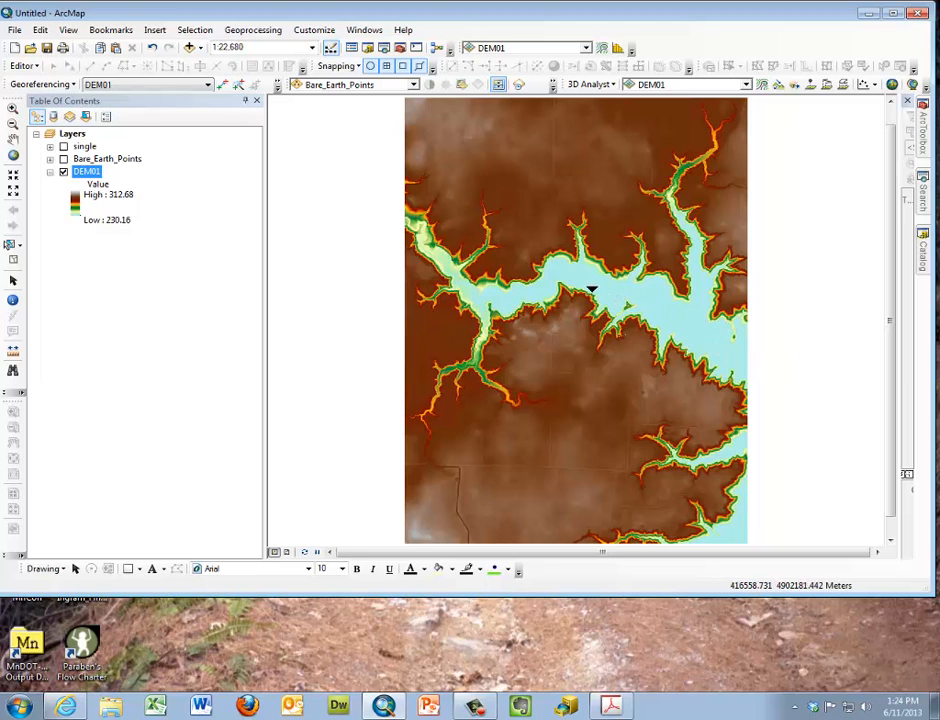
Collapse the Data Management Tools in ArcToolbox and expand the Spatial Analyst Tools
{"action": "left_click", "coordinate": [924, 158]}
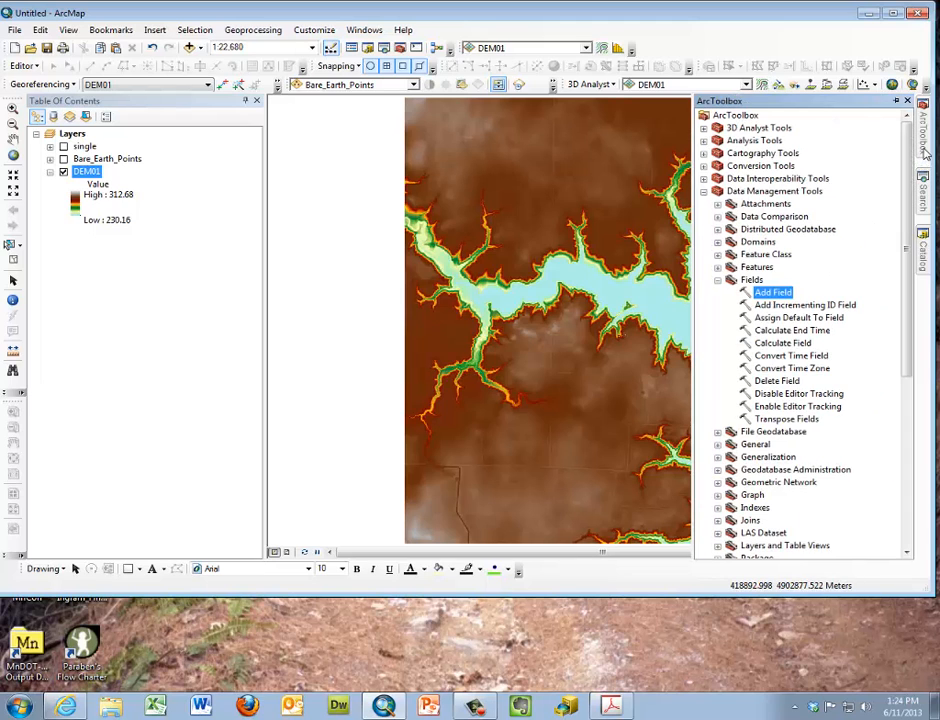
{"action": "left_click", "coordinate": [705, 192]}
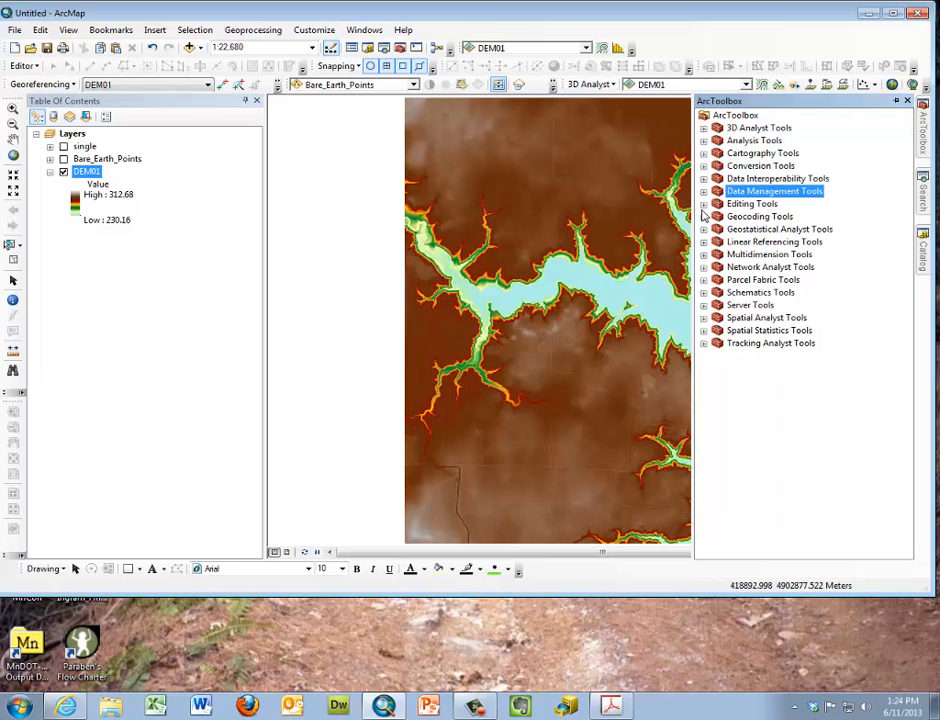
{"action": "left_click", "coordinate": [703, 318]}
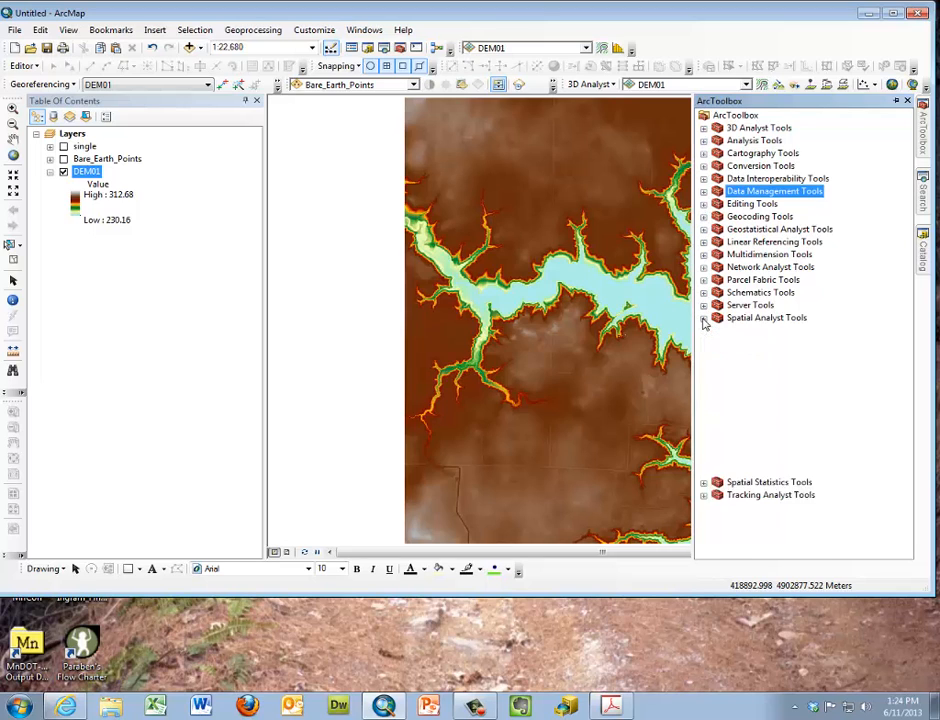
Check in the list of extensions whether Spatial Analyst is enabled, and close the list
{"action": "left_click", "coordinate": [314, 29]}
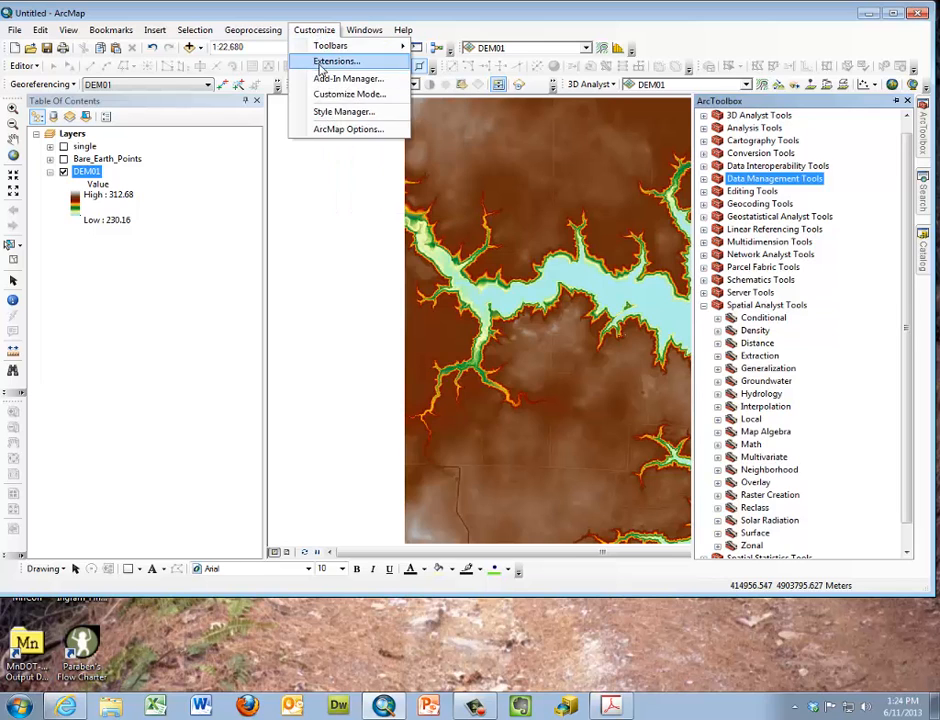
{"action": "left_click", "coordinate": [321, 64]}
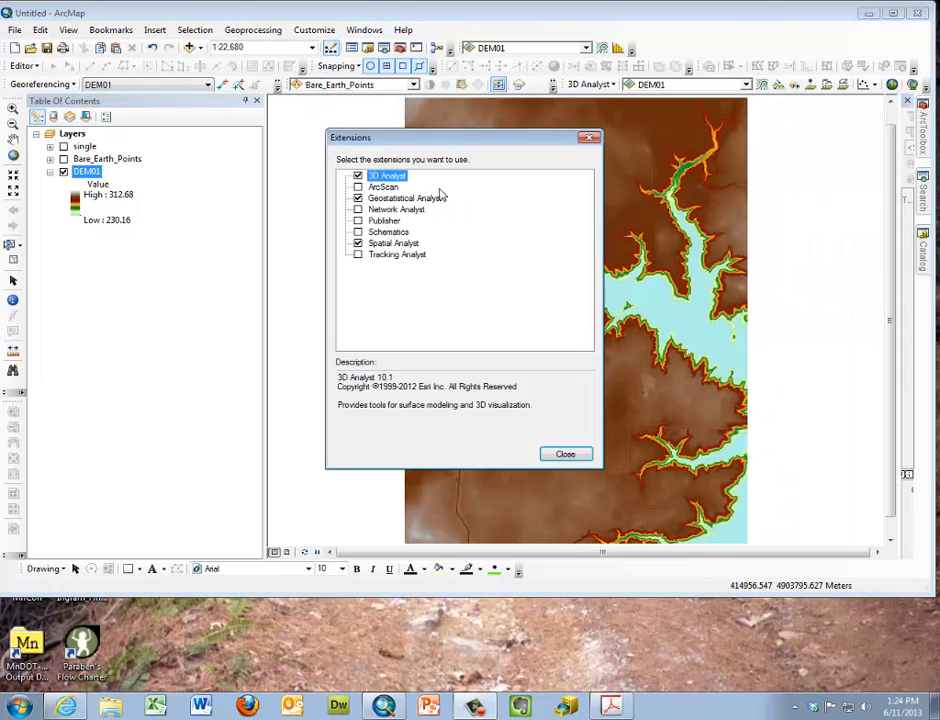
{"action": "left_click", "coordinate": [589, 138]}
Open the Hillshade tool from the Spatial Analyst Surface toolset and choose DEM01 as the input raster
{"action": "left_click", "coordinate": [920, 150]}
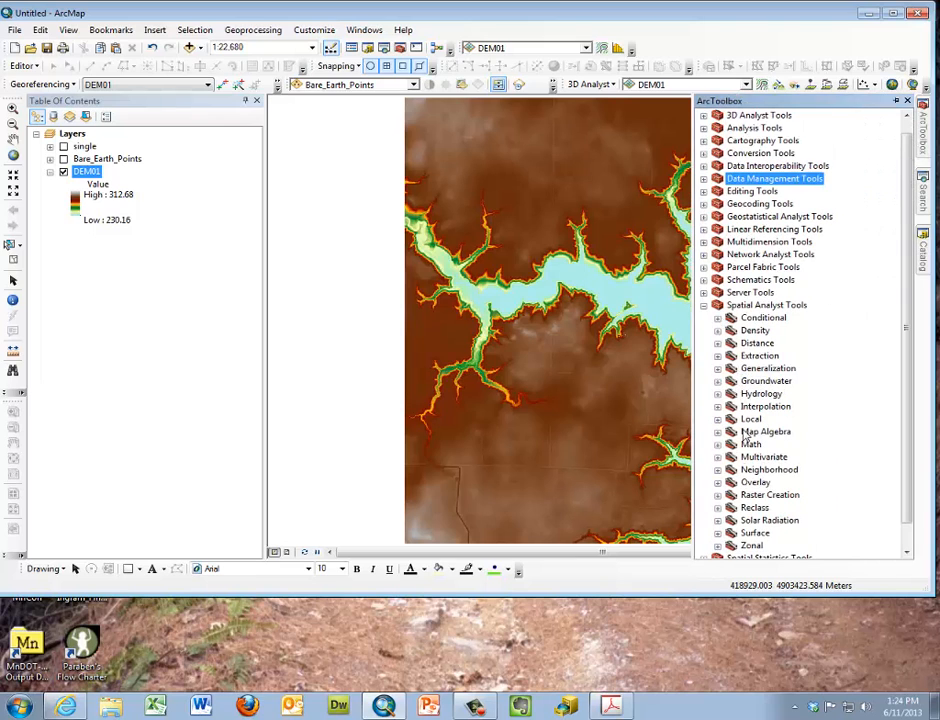
{"action": "left_click", "coordinate": [717, 533]}
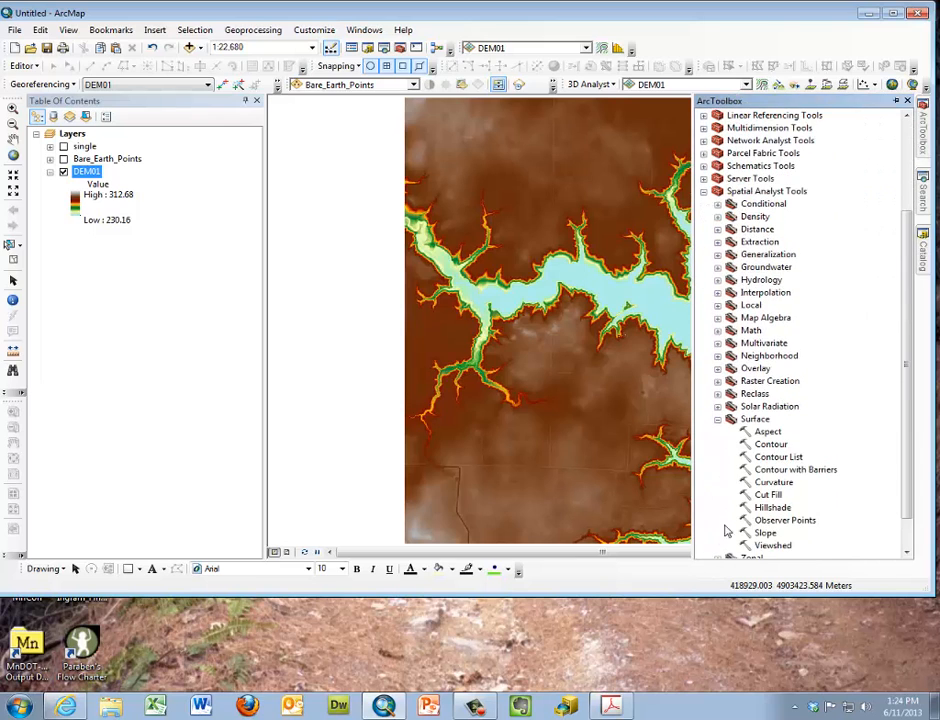
{"action": "double_click", "coordinate": [770, 507]}
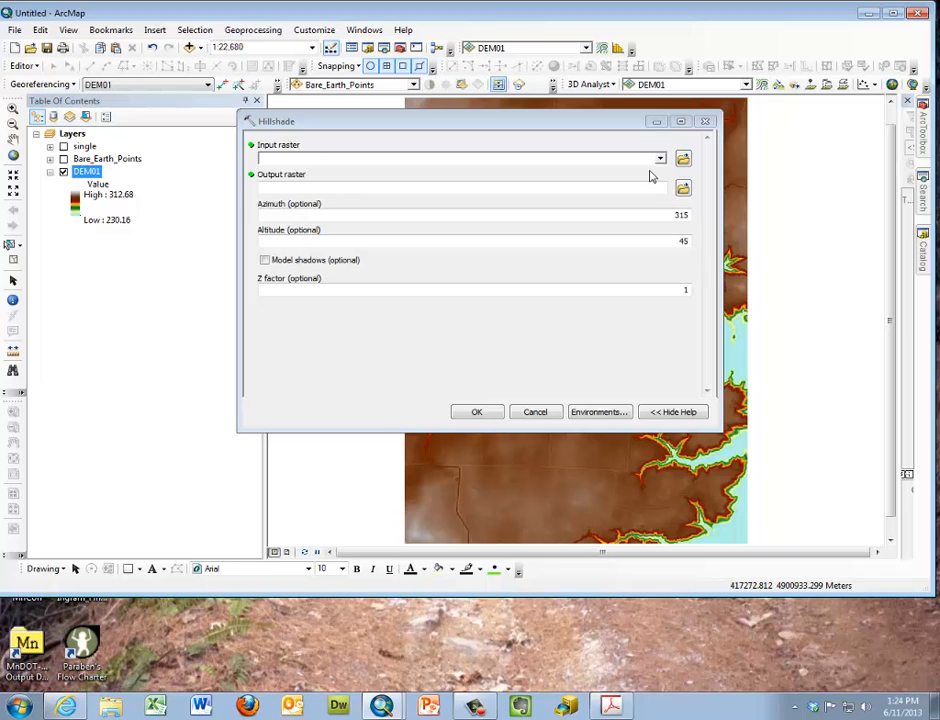
{"action": "left_click", "coordinate": [660, 162]}
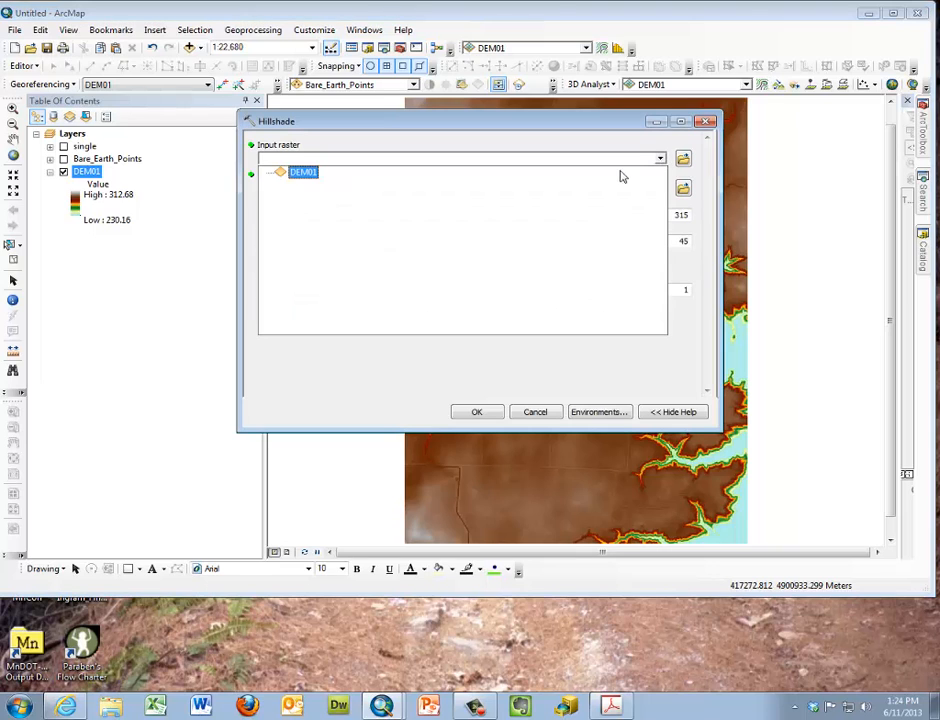
{"action": "left_click", "coordinate": [301, 173]}
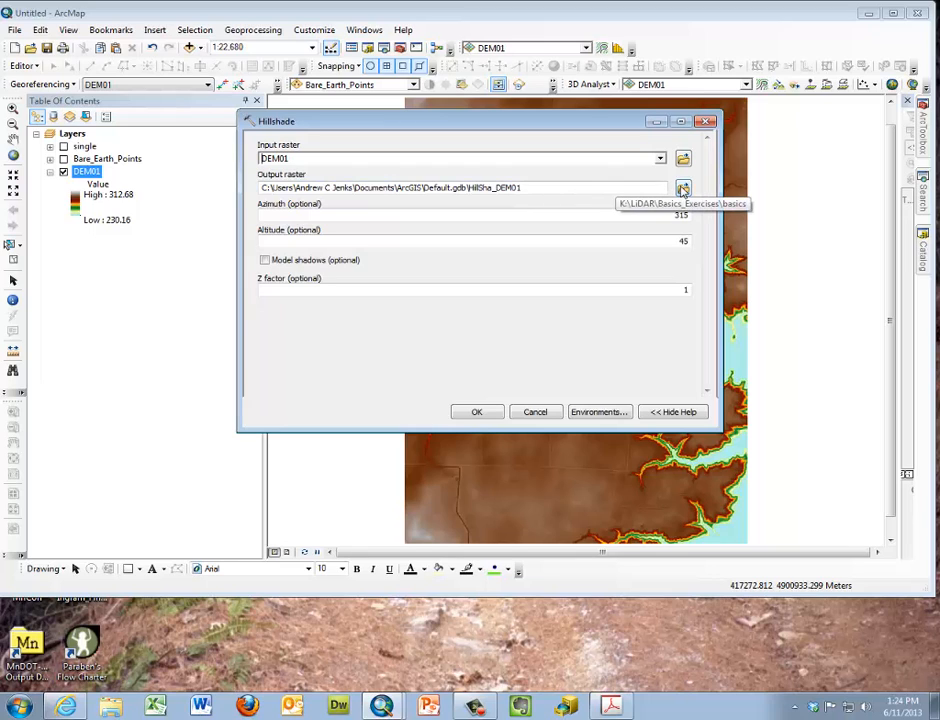
Save the output raster as hillshade in the basics folder and run the Hillshade tool with its default azimuth, altitude and Z factor
{"action": "left_click", "coordinate": [683, 190]}
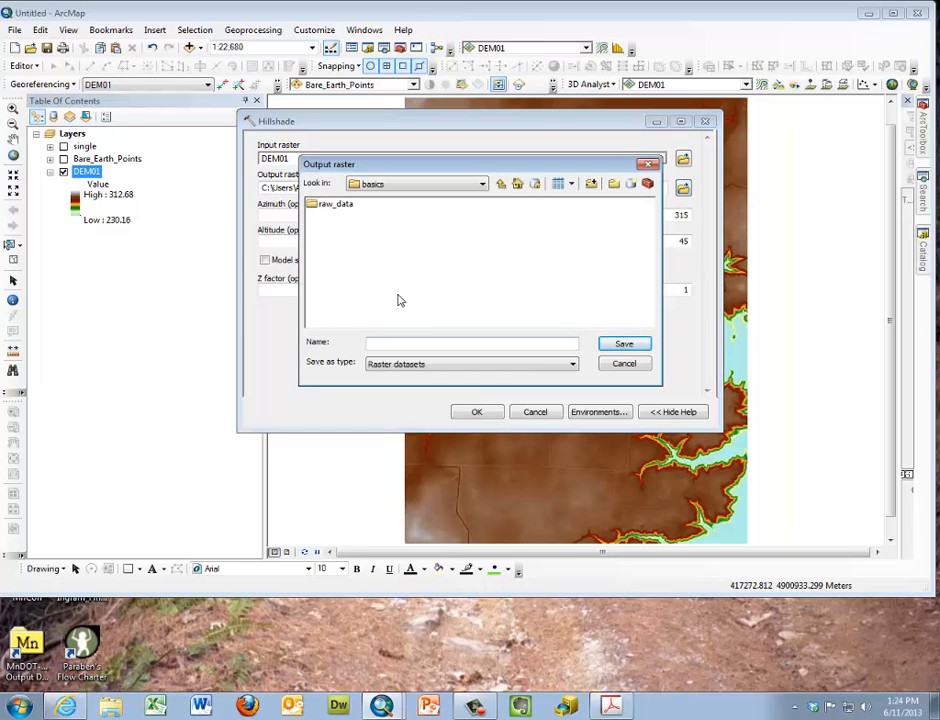
{"action": "type", "text": "hillshade"}
{"action": "left_click", "coordinate": [624, 343]}
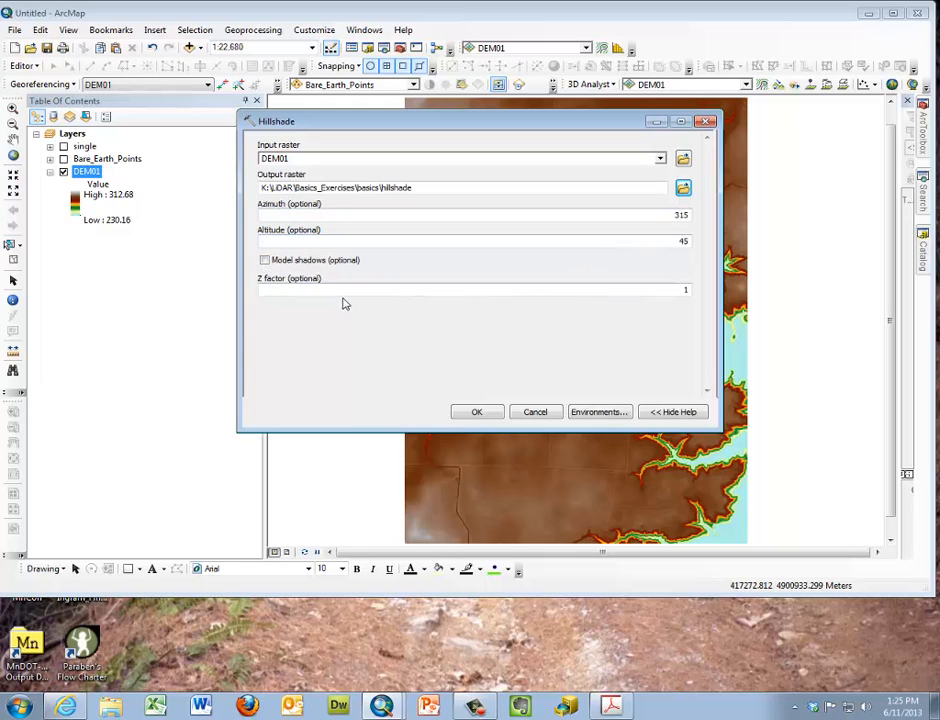
{"action": "left_click", "coordinate": [477, 413]}
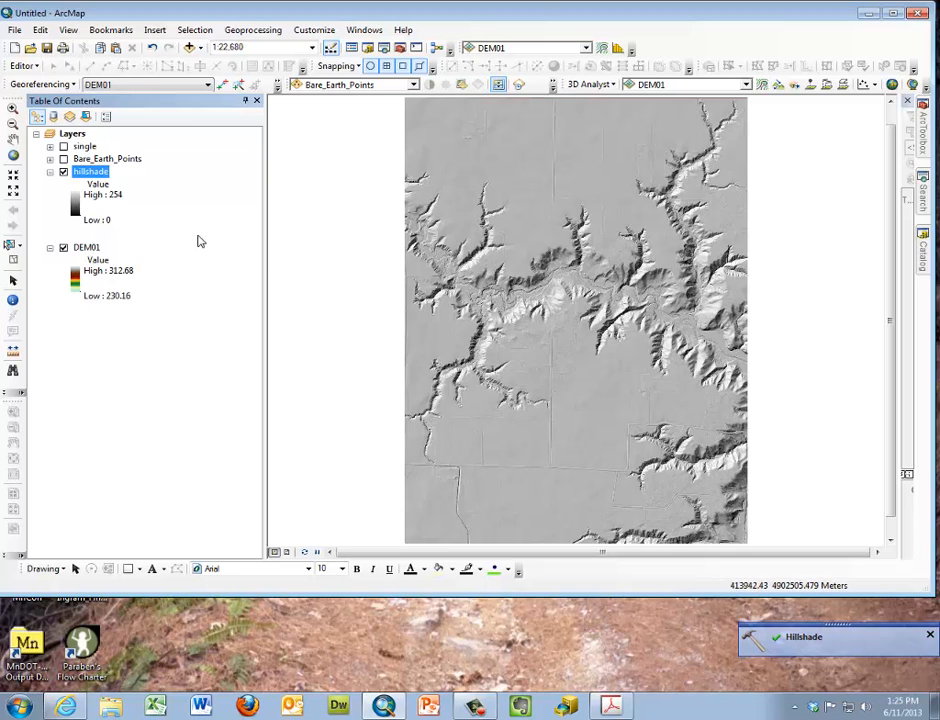
Set the hillshade layer's transparency to 50% and apply it
{"action": "right_click", "coordinate": [87, 175]}
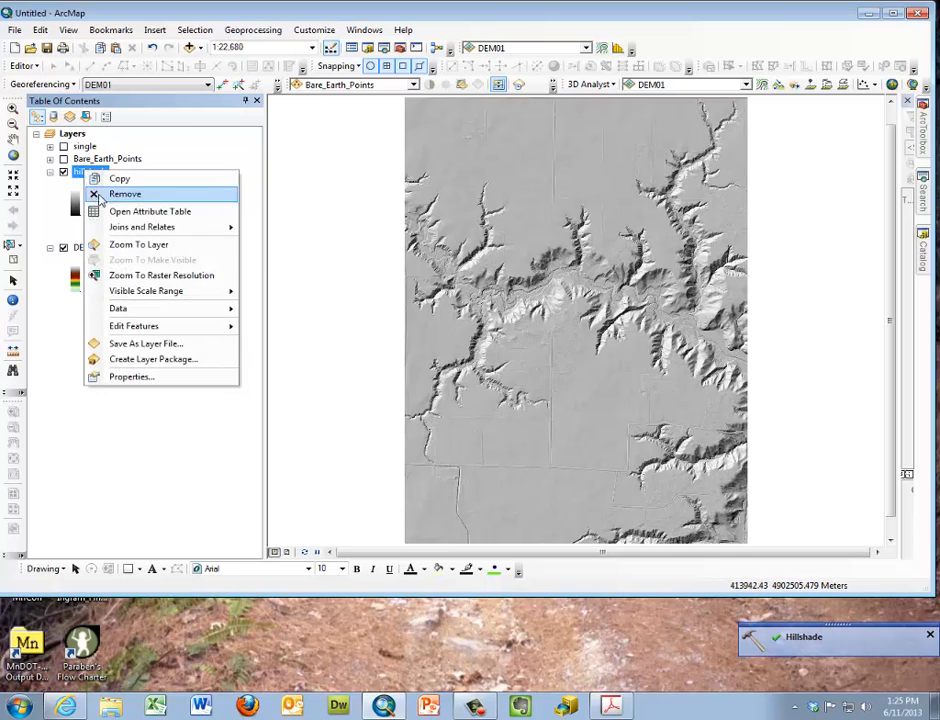
{"action": "left_click", "coordinate": [150, 378]}
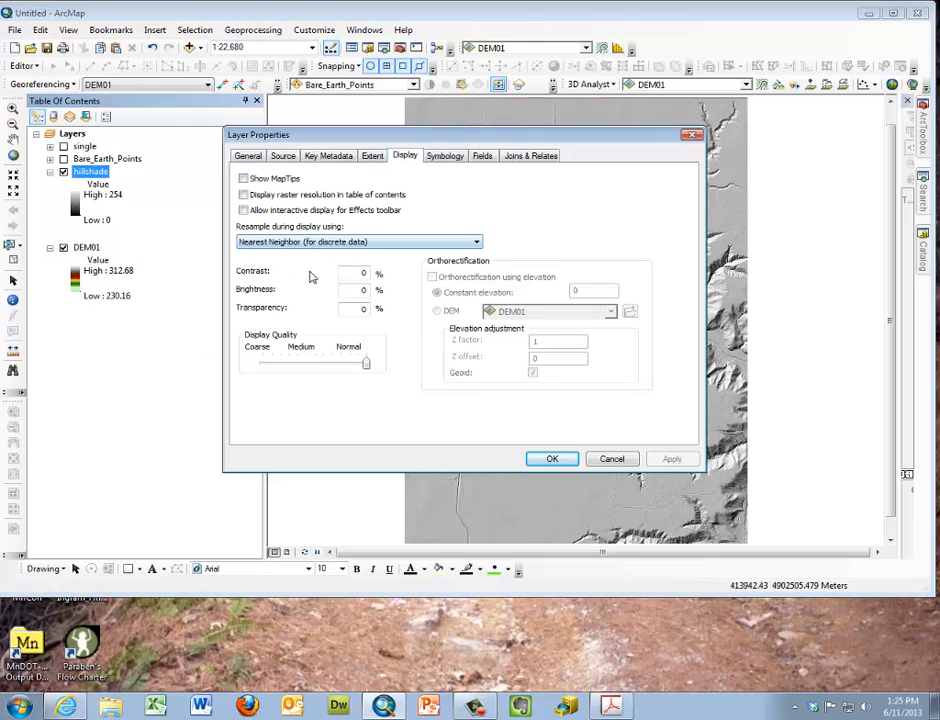
{"action": "type", "text": "50"}
{"action": "left_click", "coordinate": [669, 458]}
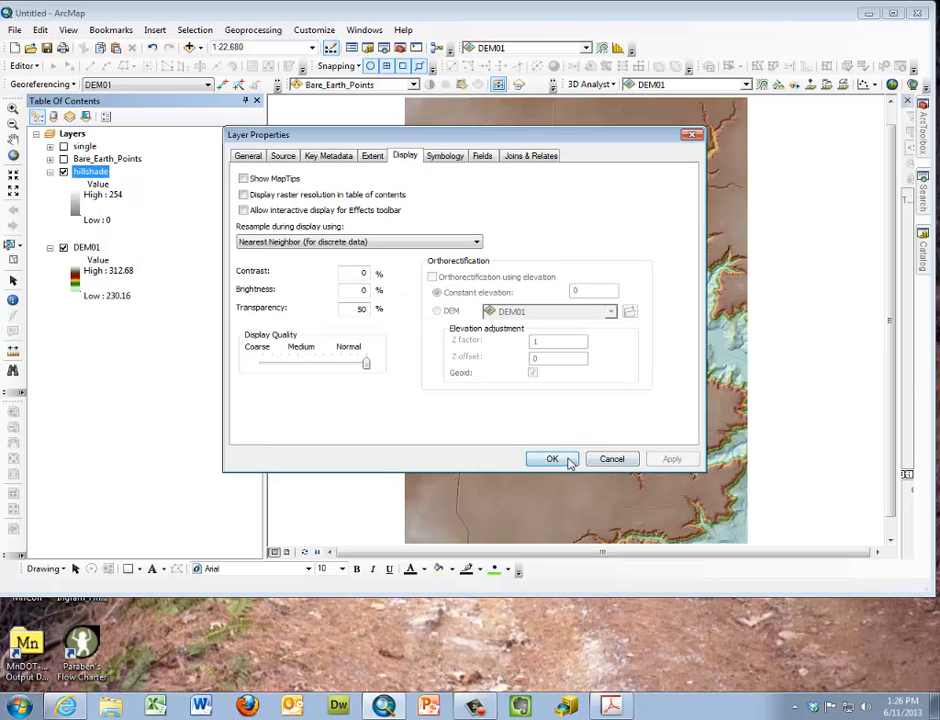
Close the hillshade layer's properties, and look up the technical specifications and request URLs of MnGeo's Geospatial Image Service in the web browser
{"action": "left_click", "coordinate": [552, 459]}
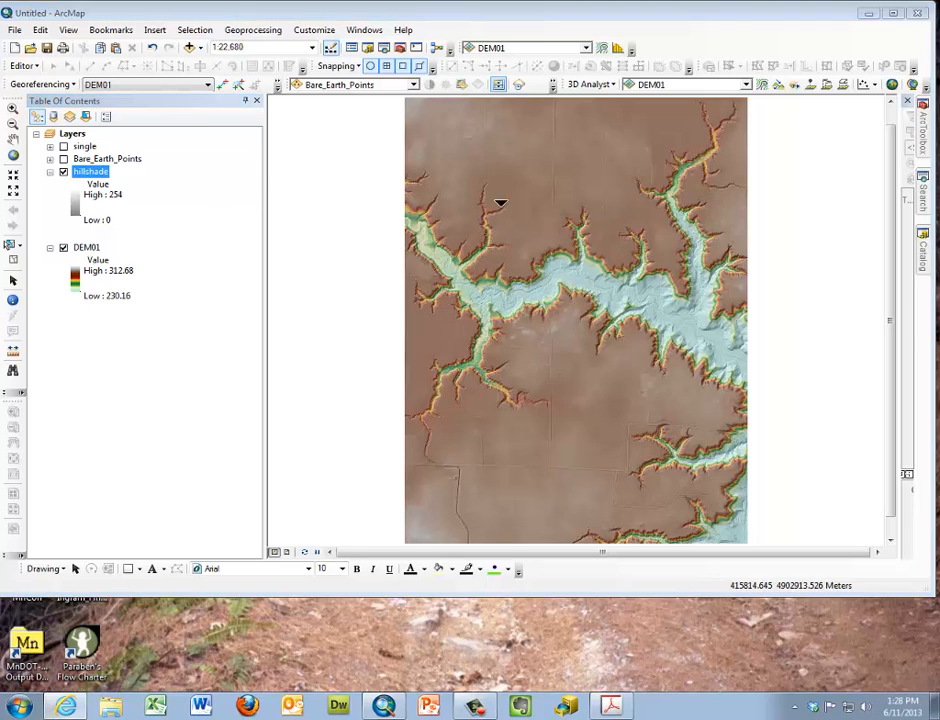
{"action": "left_click_drag", "start_coordinate": [939, 90], "coordinate": [252, 66]}
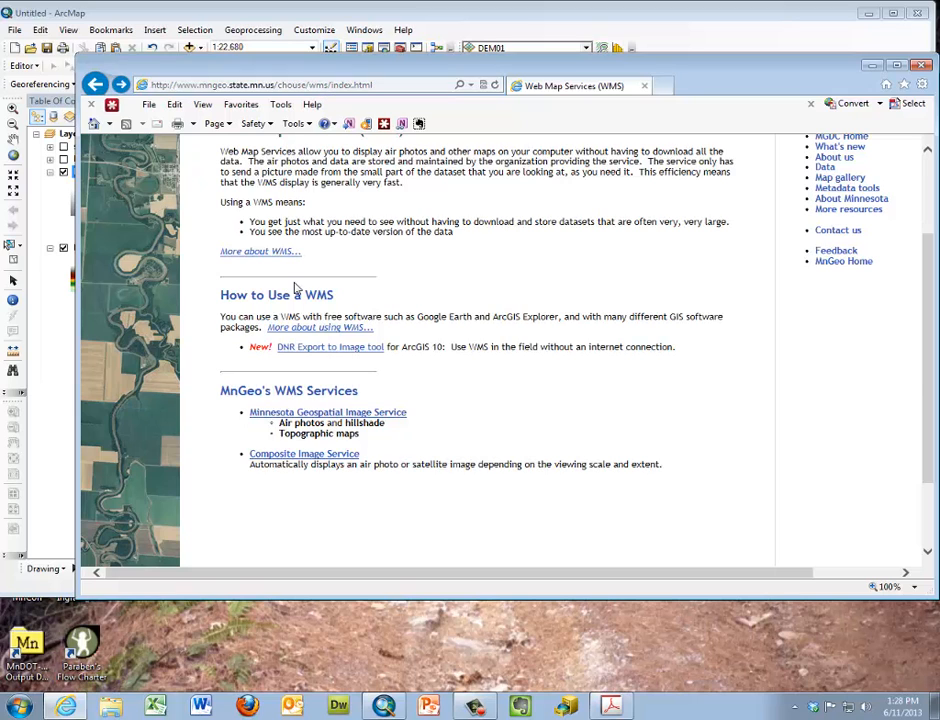
{"action": "left_click", "coordinate": [327, 414]}
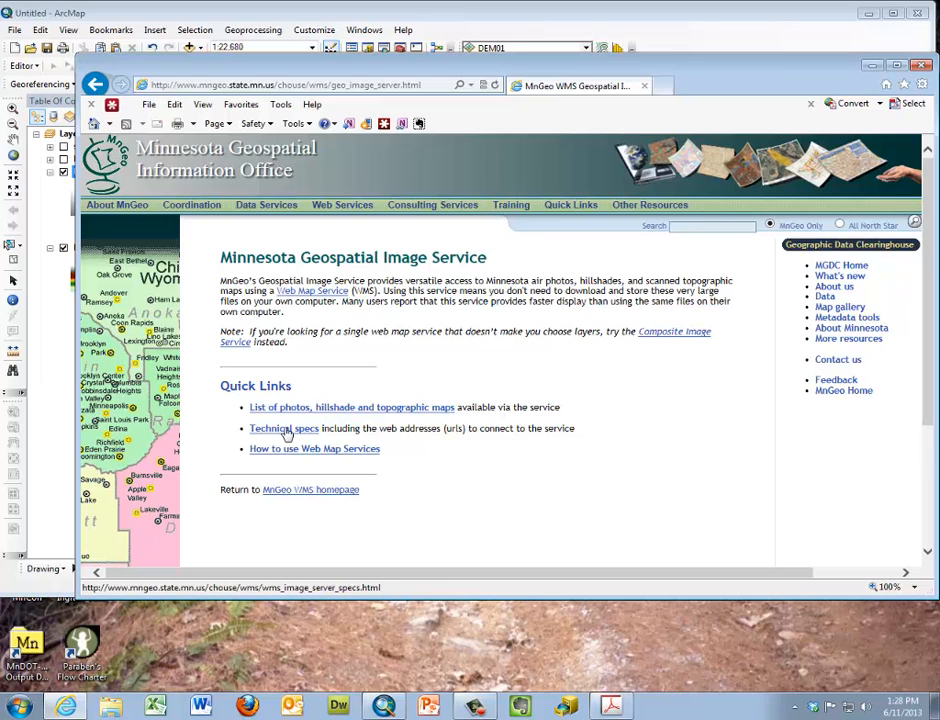
{"action": "left_click", "coordinate": [286, 429]}
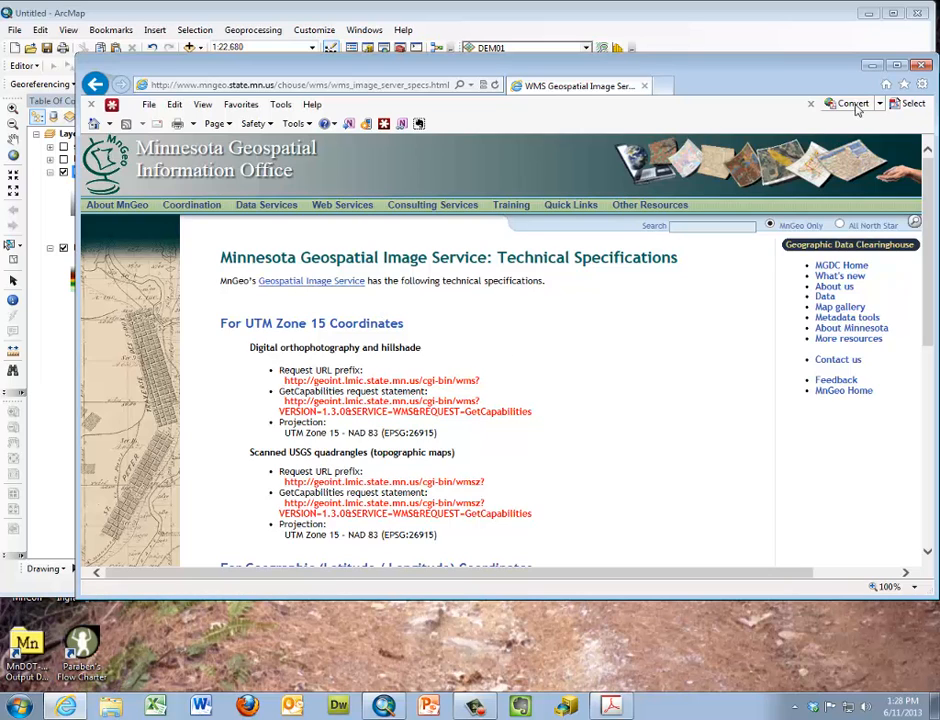
{"action": "left_click_drag", "start_coordinate": [812, 71], "coordinate": [939, 28]}
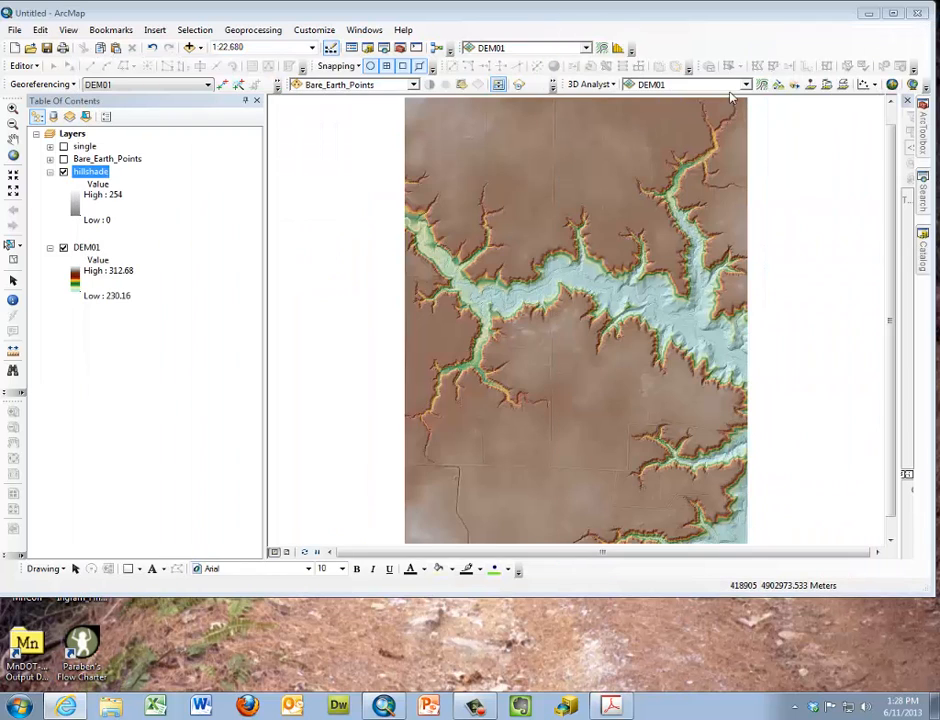
In ArcMap, start adding data to the map and browse to the GIS Servers location
{"action": "left_click", "coordinate": [190, 48]}
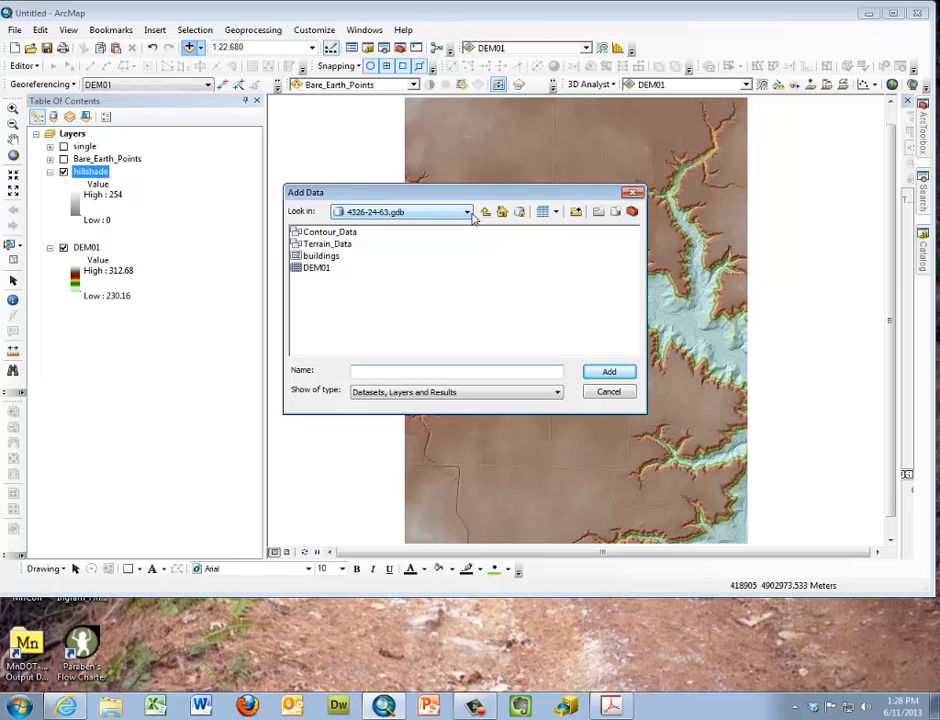
{"action": "left_click", "coordinate": [470, 213]}
{"action": "left_click", "coordinate": [405, 385]}
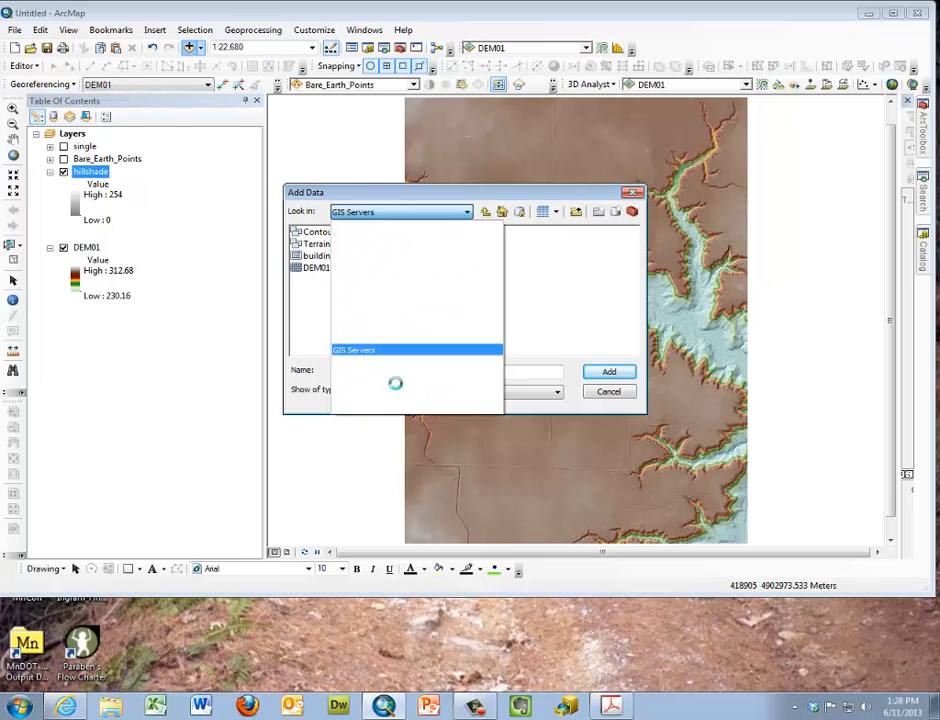
Examine the form for adding a new WMS server and close it without adding one
{"action": "left_click", "coordinate": [336, 267]}
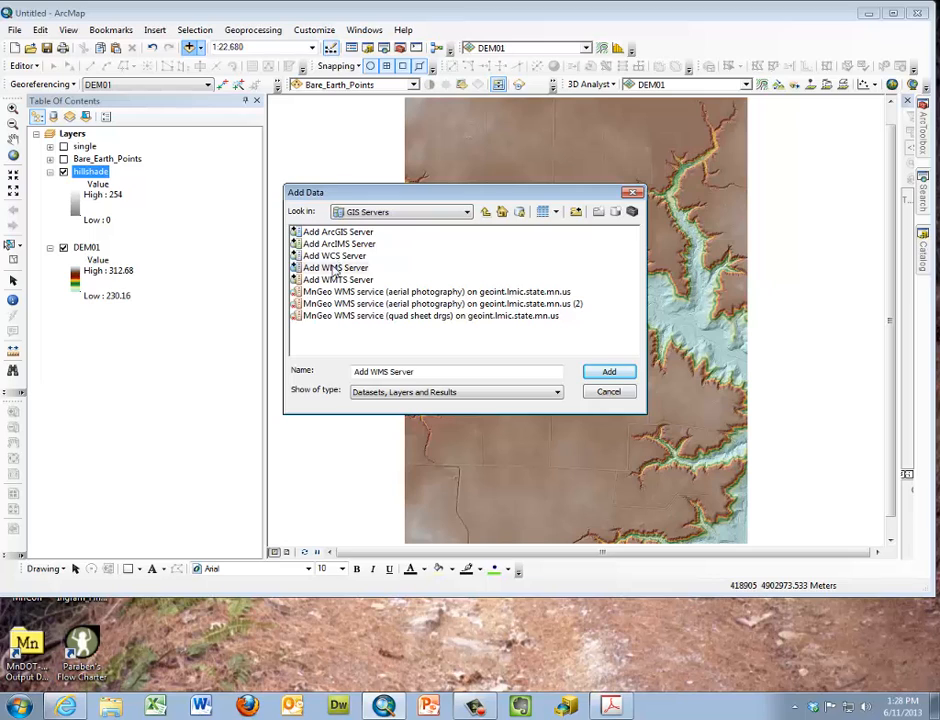
{"action": "double_click", "coordinate": [332, 269]}
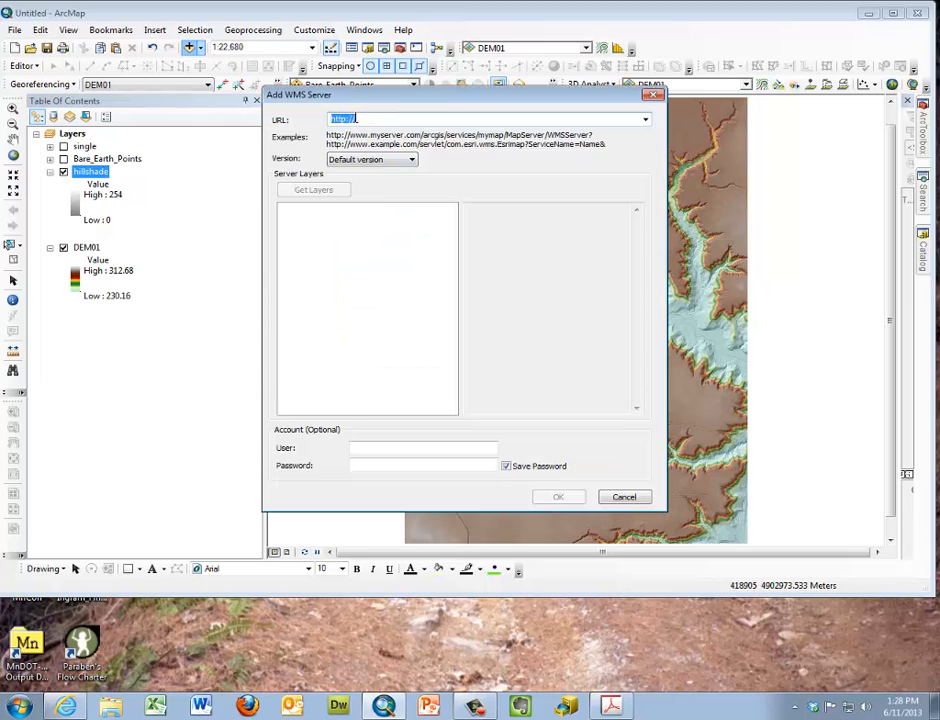
{"action": "left_click", "coordinate": [654, 96]}
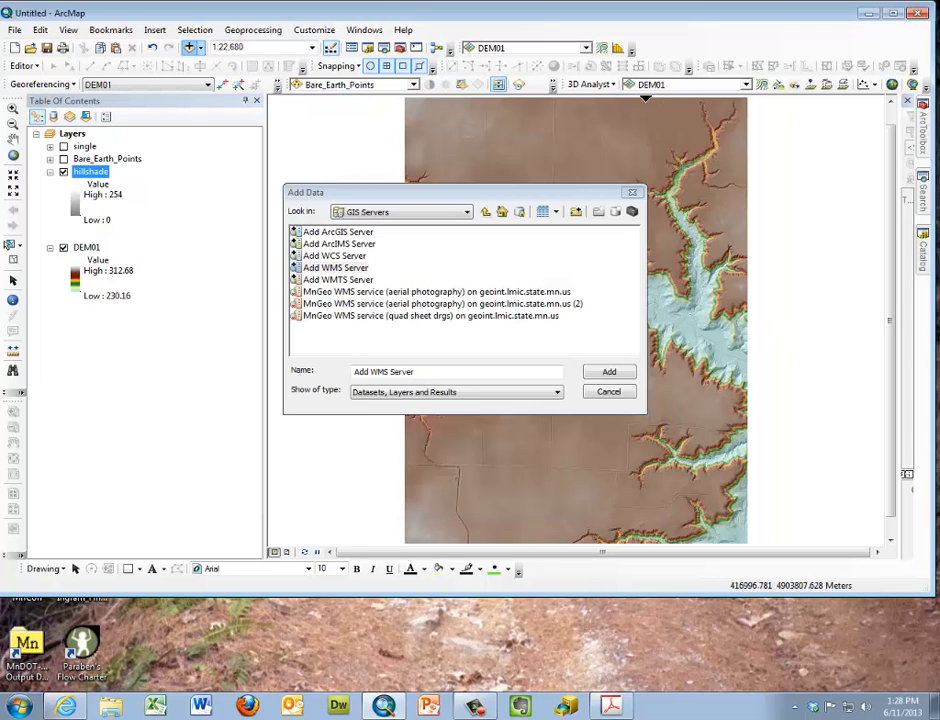
Add the MnGeo WMS service (aerial photography) layer from geoint.lmic.state.mn.us to the map
{"action": "left_click", "coordinate": [308, 292]}
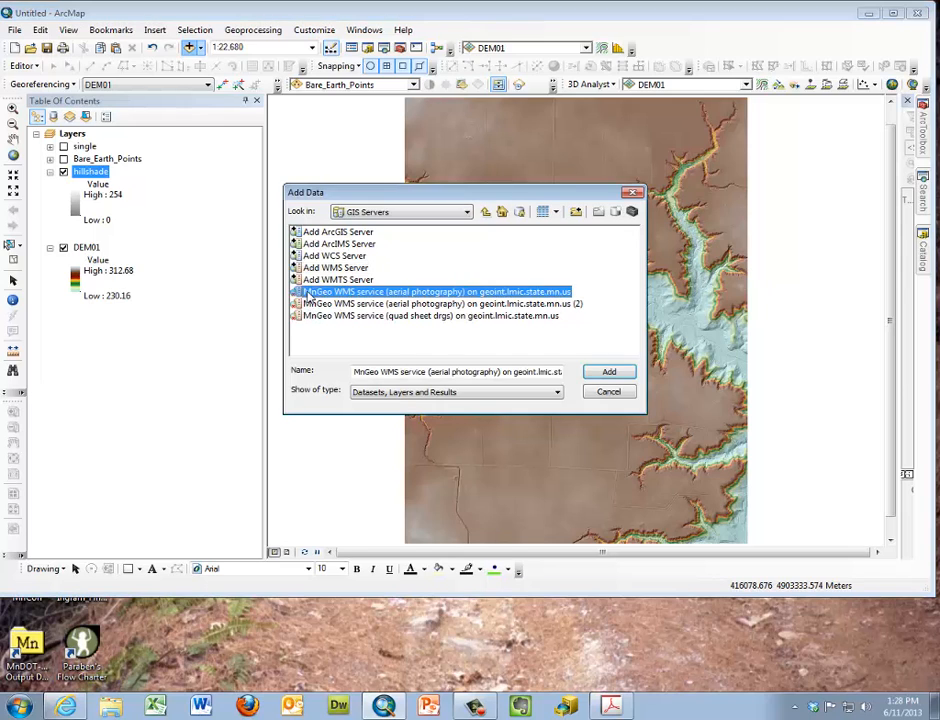
{"action": "left_click", "coordinate": [596, 372]}
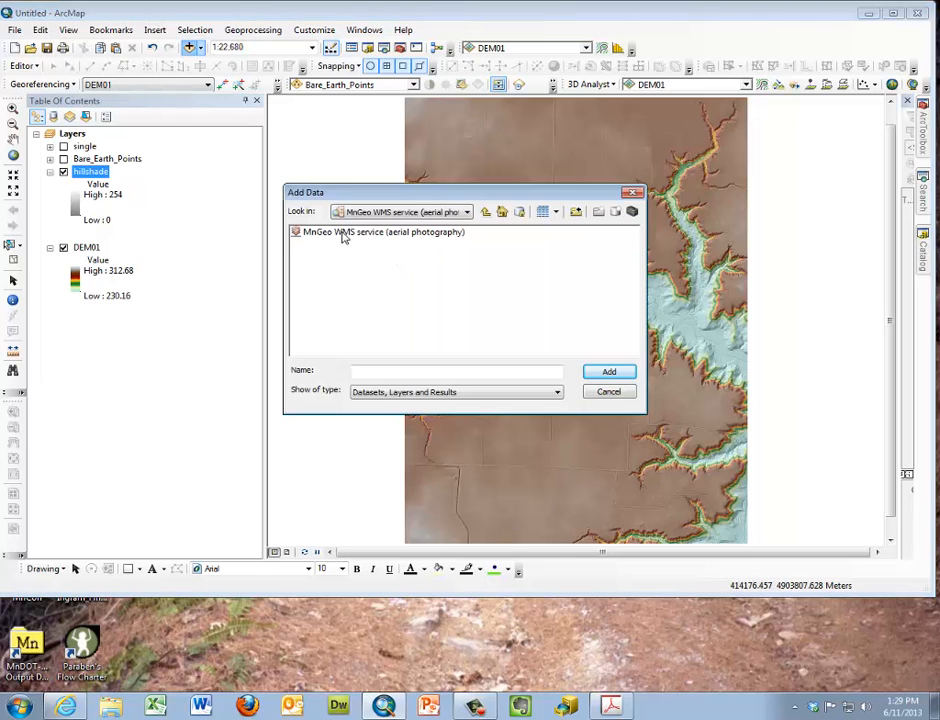
{"action": "left_click", "coordinate": [343, 233]}
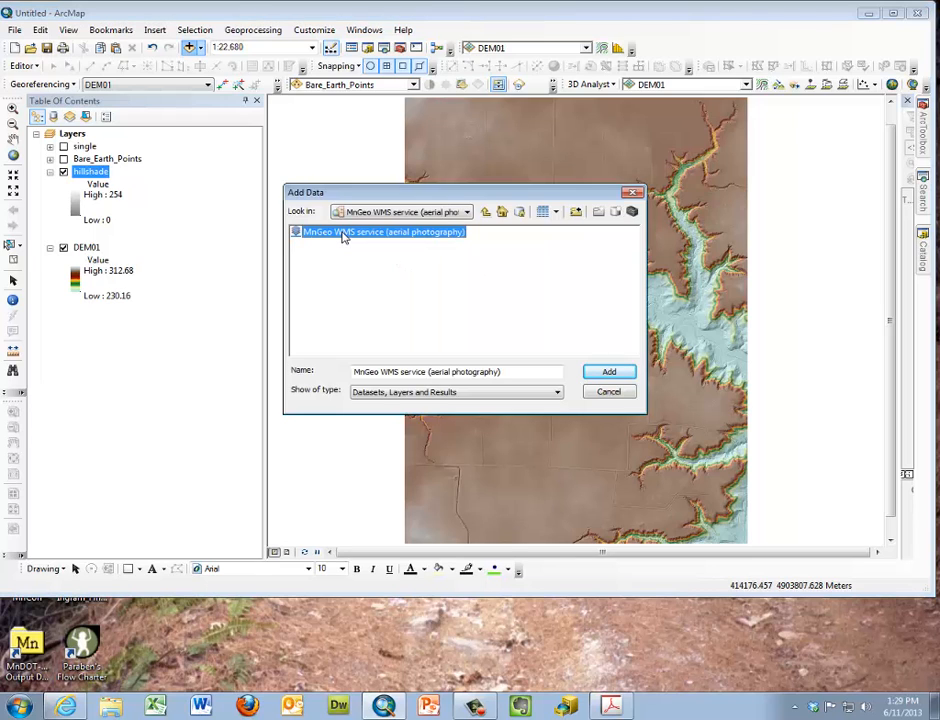
{"action": "left_click", "coordinate": [609, 374]}
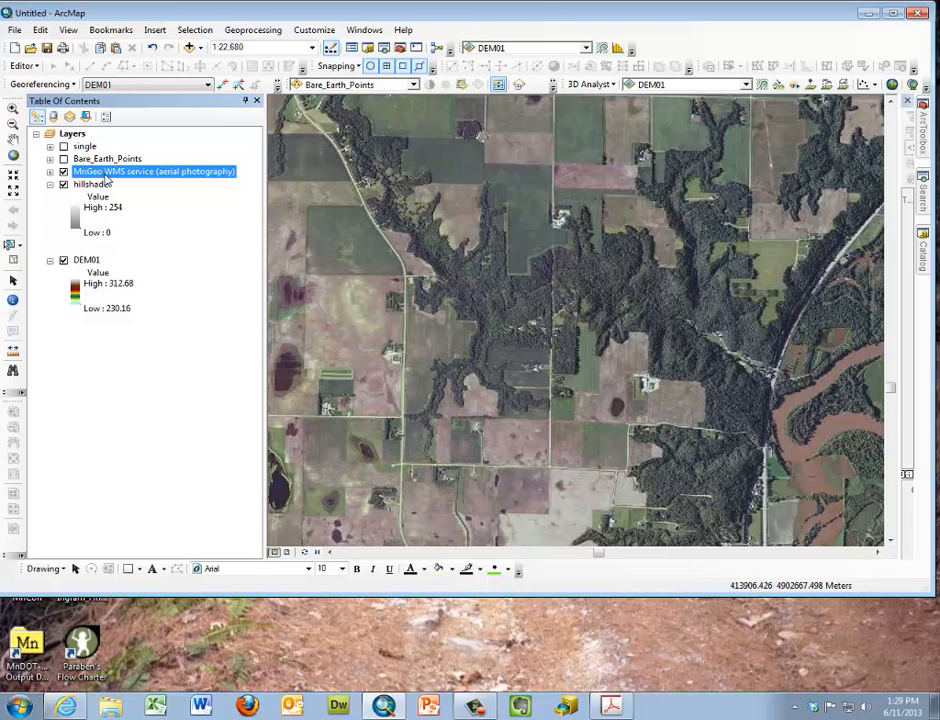
Examine the sublayers of the MnGeo WMS service in the layer list, collapse them, and hide the service layer
{"action": "left_click", "coordinate": [51, 172]}
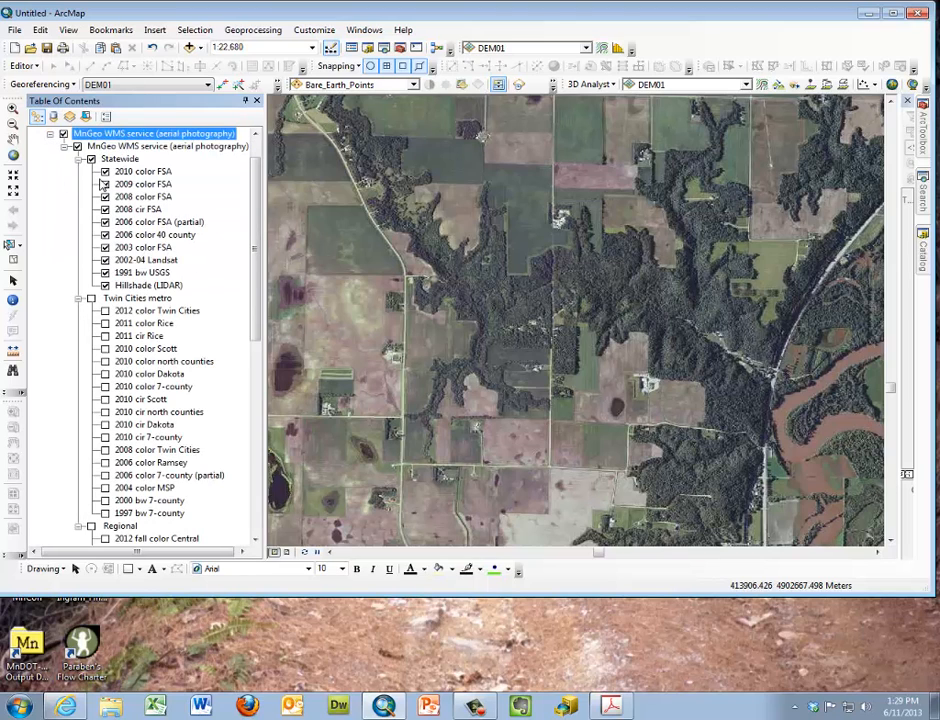
{"action": "left_click", "coordinate": [51, 134]}
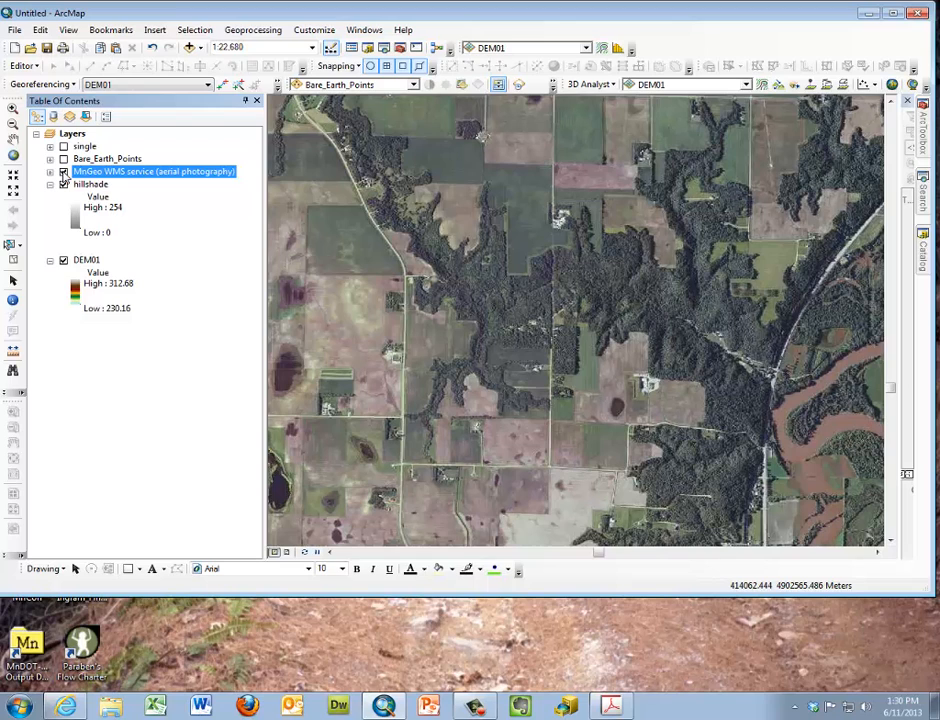
{"action": "left_click", "coordinate": [63, 172]}
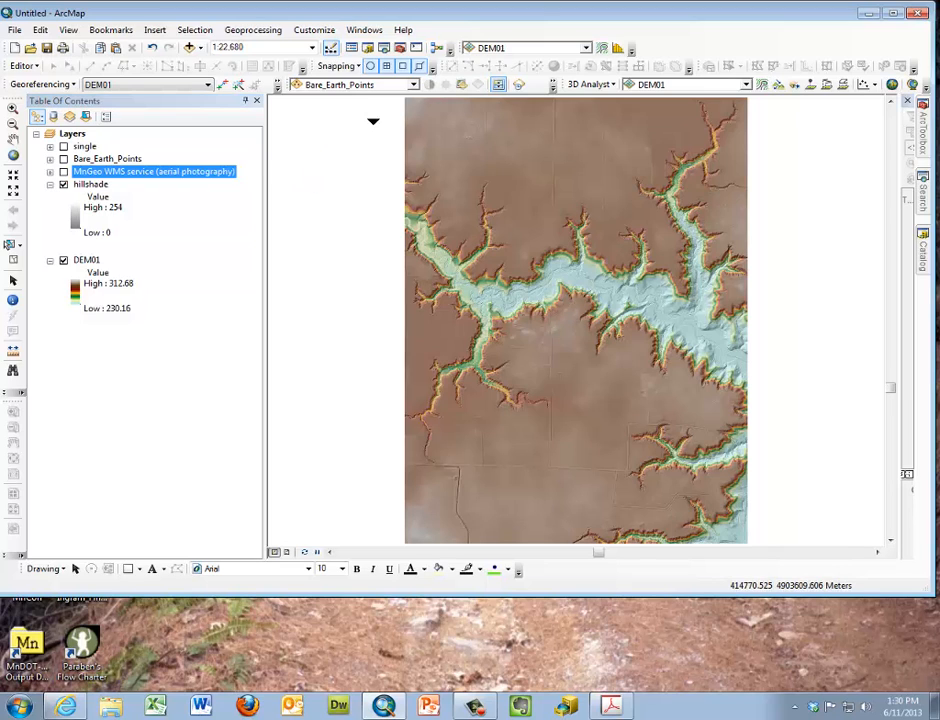
Choose DEM01 as the layer that the drawing effects operate on
{"action": "left_click", "coordinate": [415, 86]}
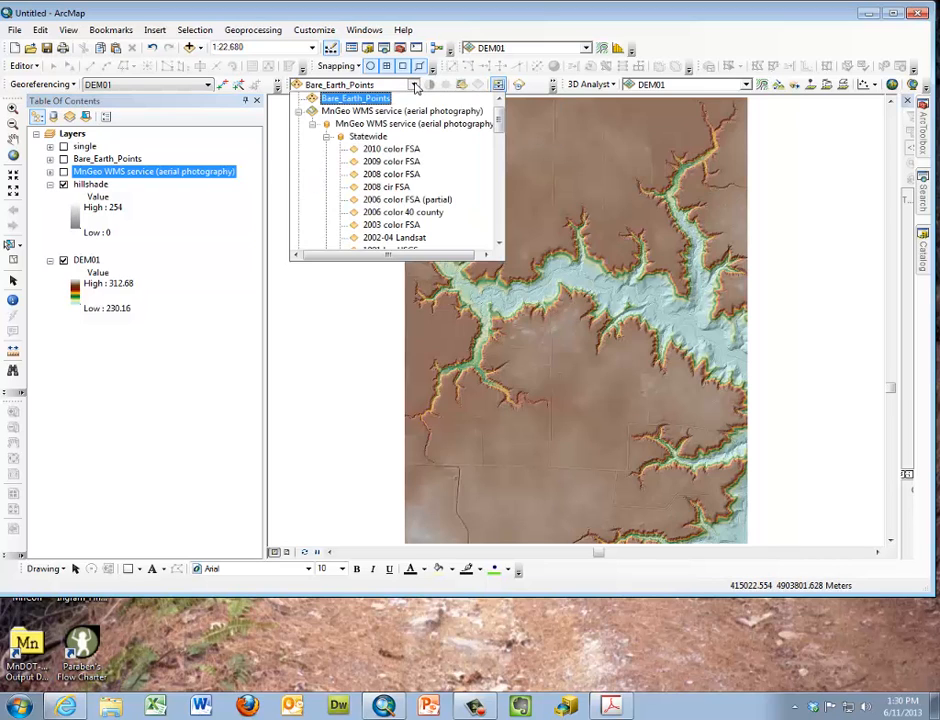
{"action": "left_click", "coordinate": [301, 117]}
{"action": "left_click", "coordinate": [336, 148]}
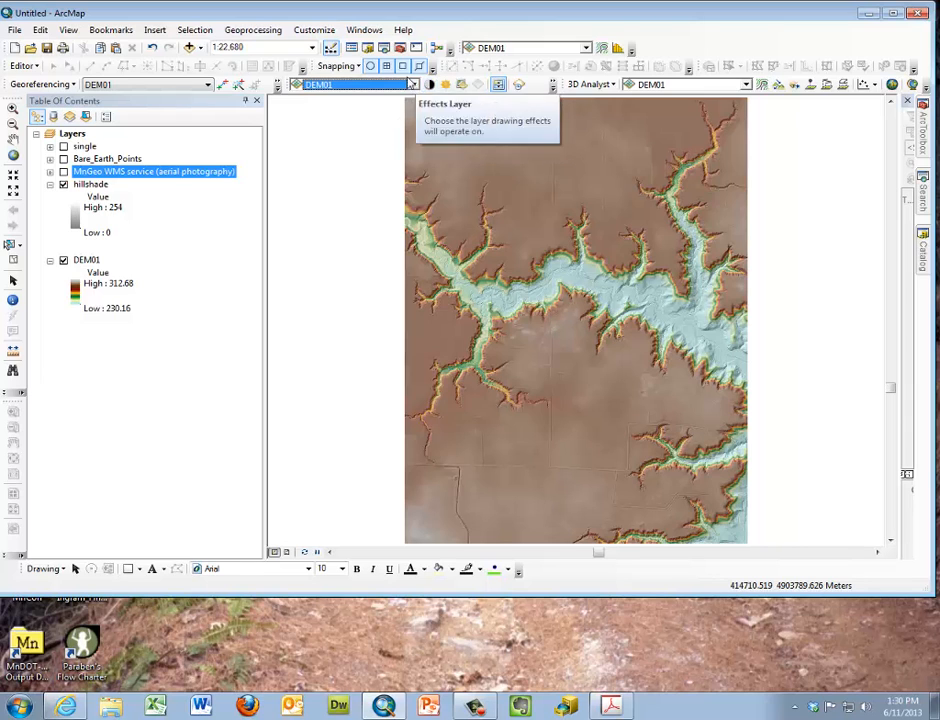
Check the Effects entry in the list of available toolbars, and activate the Swipe tool for DEM01
{"action": "left_click", "coordinate": [315, 30]}
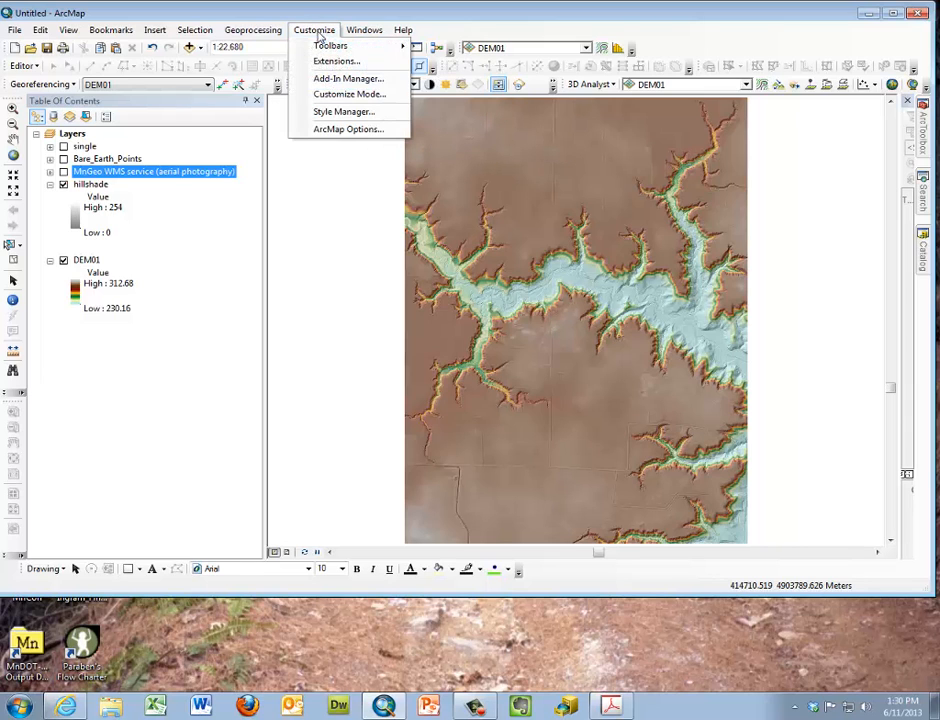
{"action": "mouse_move", "coordinate": [330, 45]}
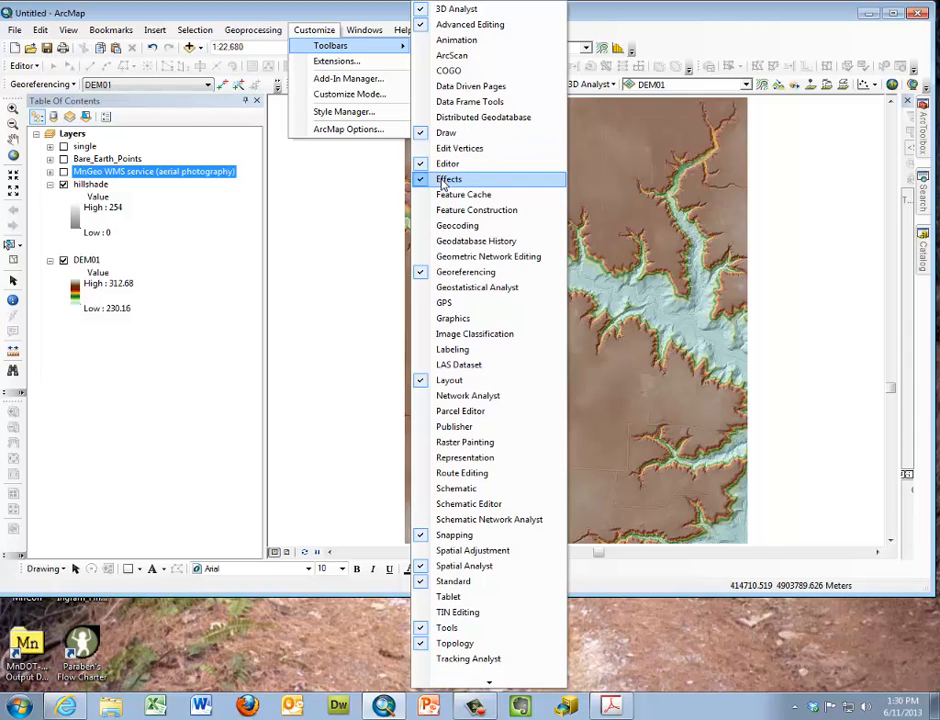
{"action": "left_click", "coordinate": [443, 182]}
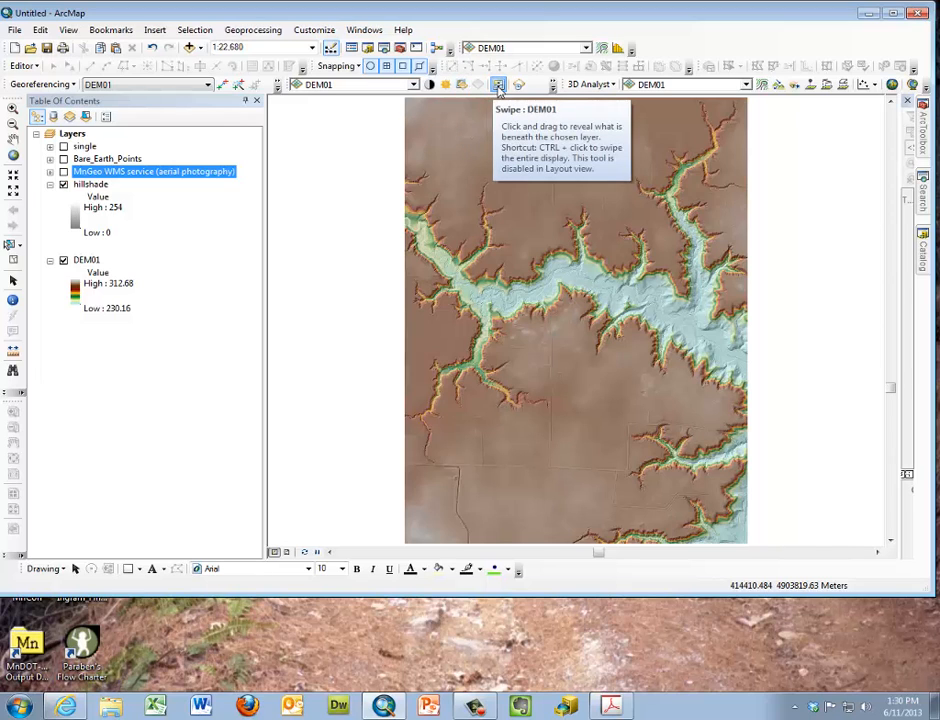
{"action": "left_click", "coordinate": [499, 86]}
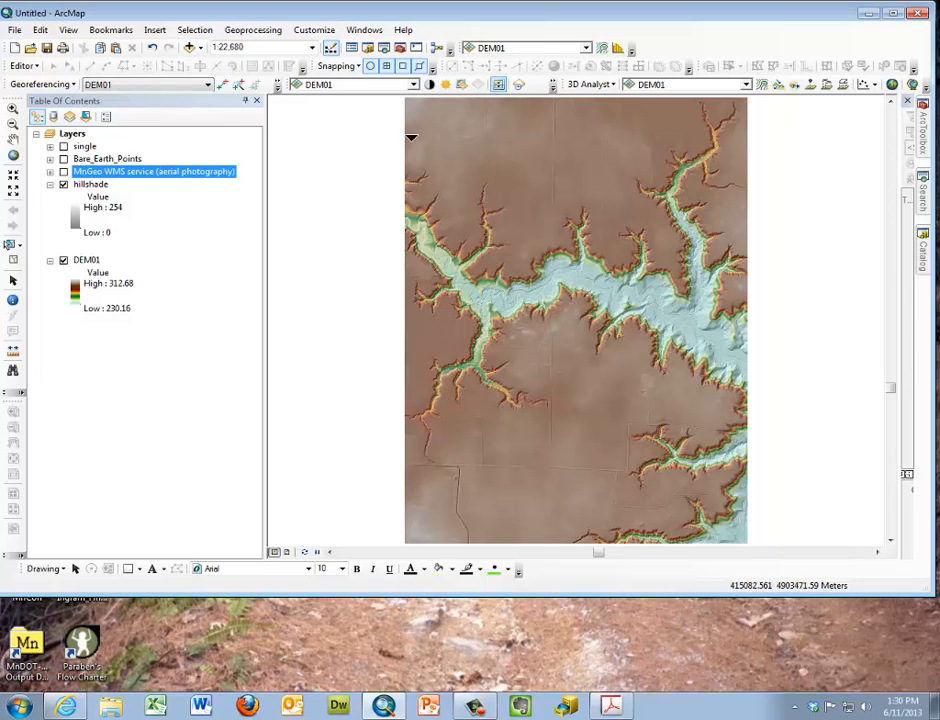
Show the MnGeo WMS aerial photography layer and move it below DEM01 in the layer order, with the layer list narrowed slightly
{"action": "left_click", "coordinate": [63, 171]}
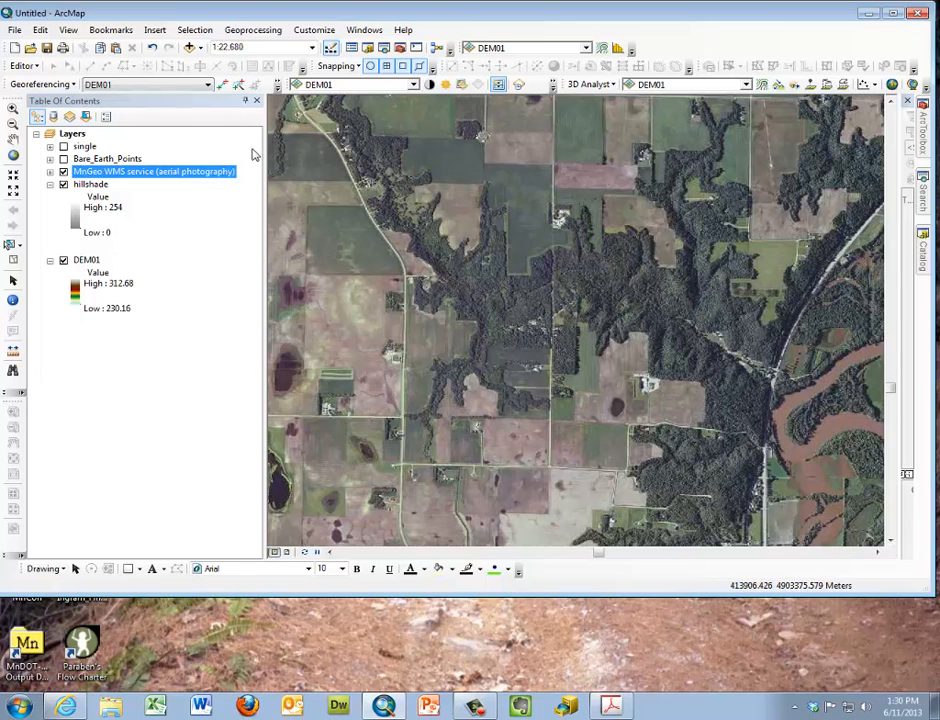
{"action": "left_click_drag", "start_coordinate": [263, 148], "coordinate": [235, 165]}
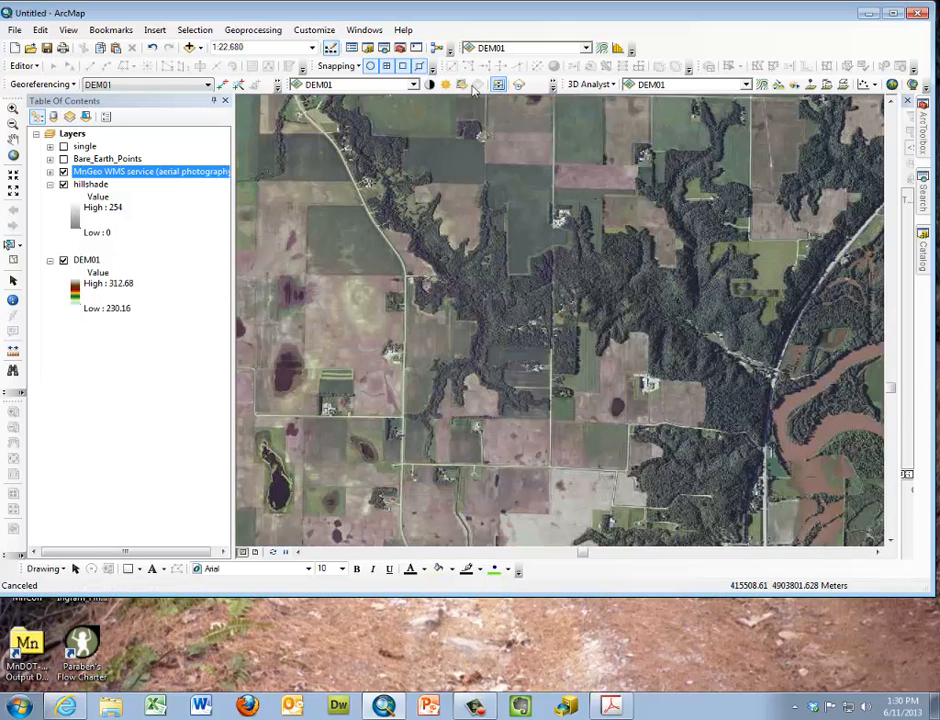
{"action": "left_click", "coordinate": [413, 85]}
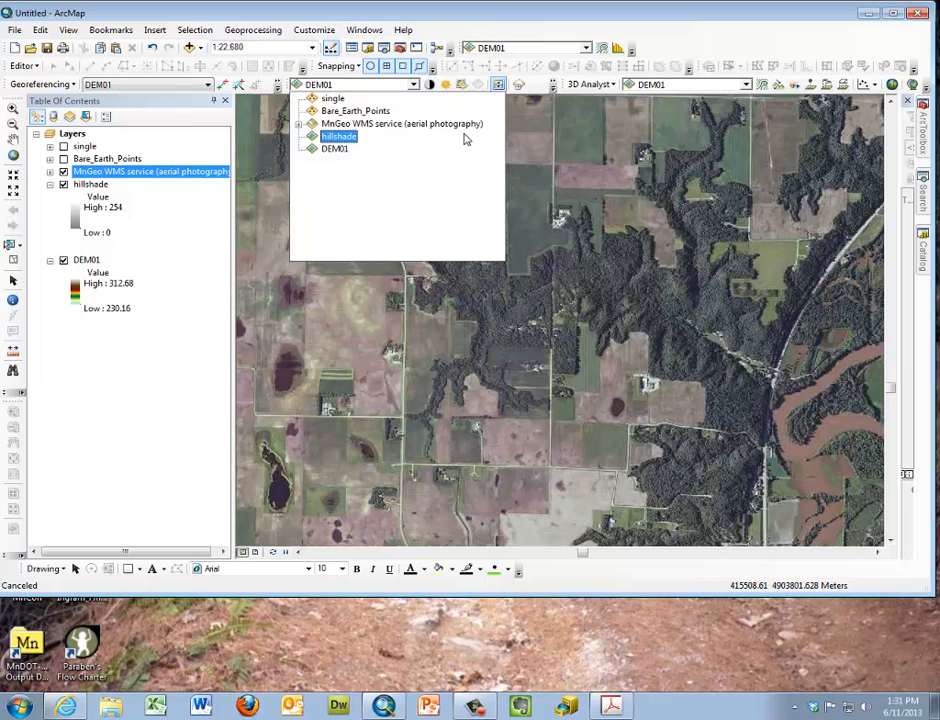
{"action": "left_click", "coordinate": [400, 149]}
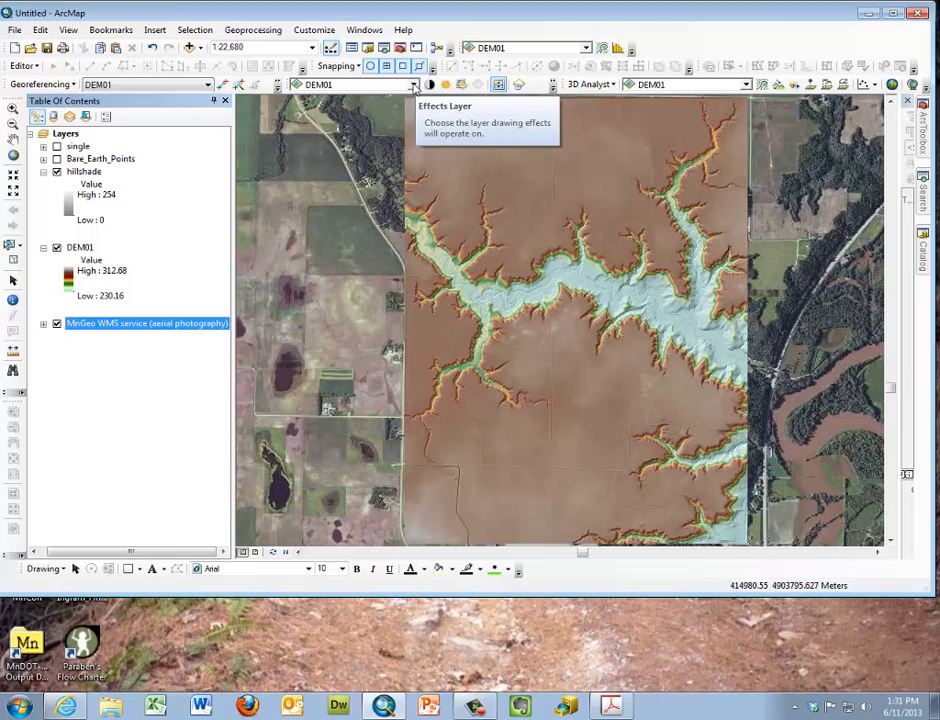
Confirm DEM01 as the effects layer and swipe it to compare it with the aerial photography beneath
{"action": "left_click", "coordinate": [415, 86]}
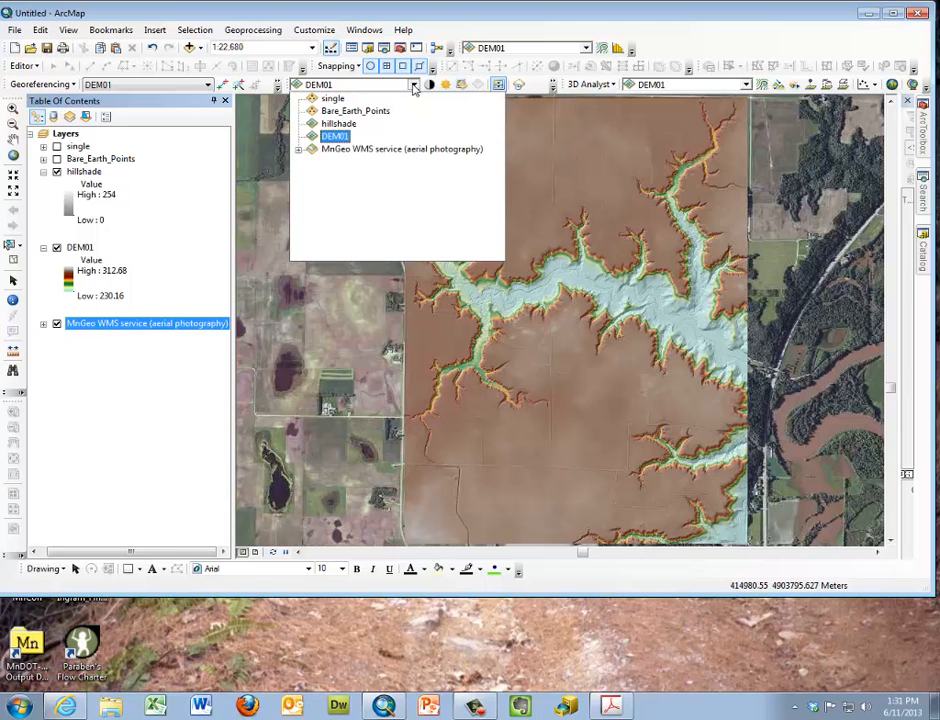
{"action": "left_click", "coordinate": [350, 136]}
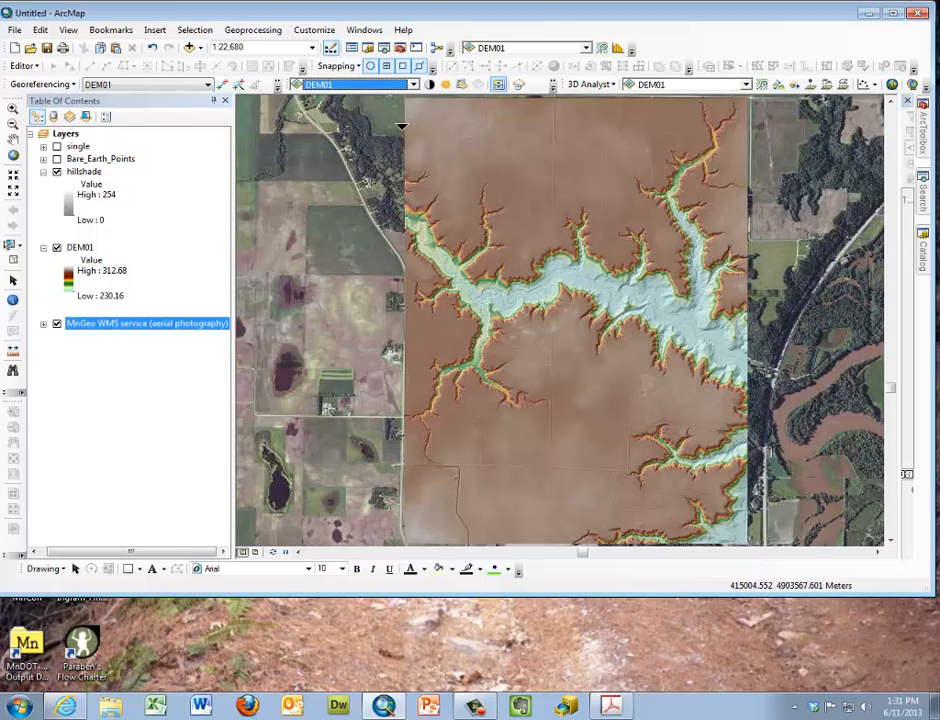
{"action": "left_click_drag", "start_coordinate": [445, 100], "coordinate": [466, 93]}
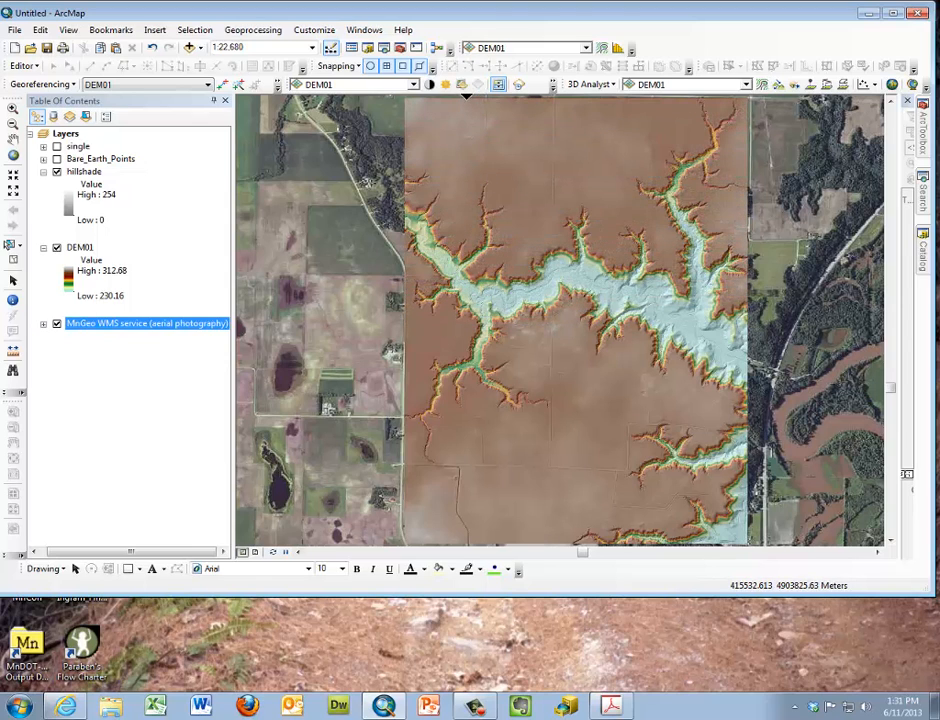
Hide the hillshade layer and swipe DEM01 repeatedly to compare the elevation colors with the aerial photography beneath
{"action": "left_click", "coordinate": [57, 172]}
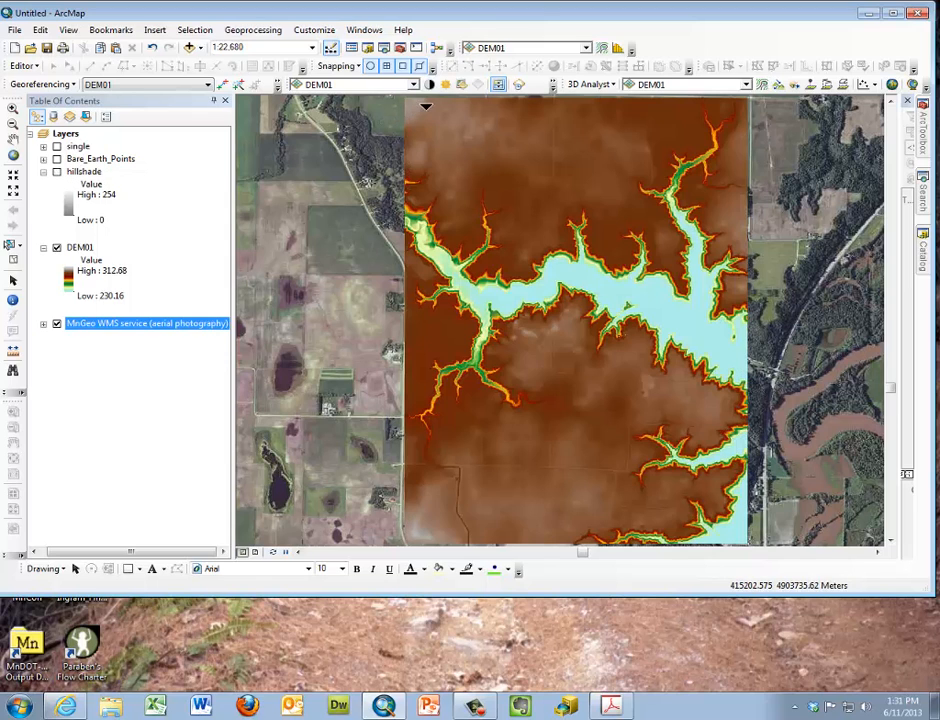
{"action": "left_click_drag", "start_coordinate": [432, 97], "coordinate": [485, 195]}
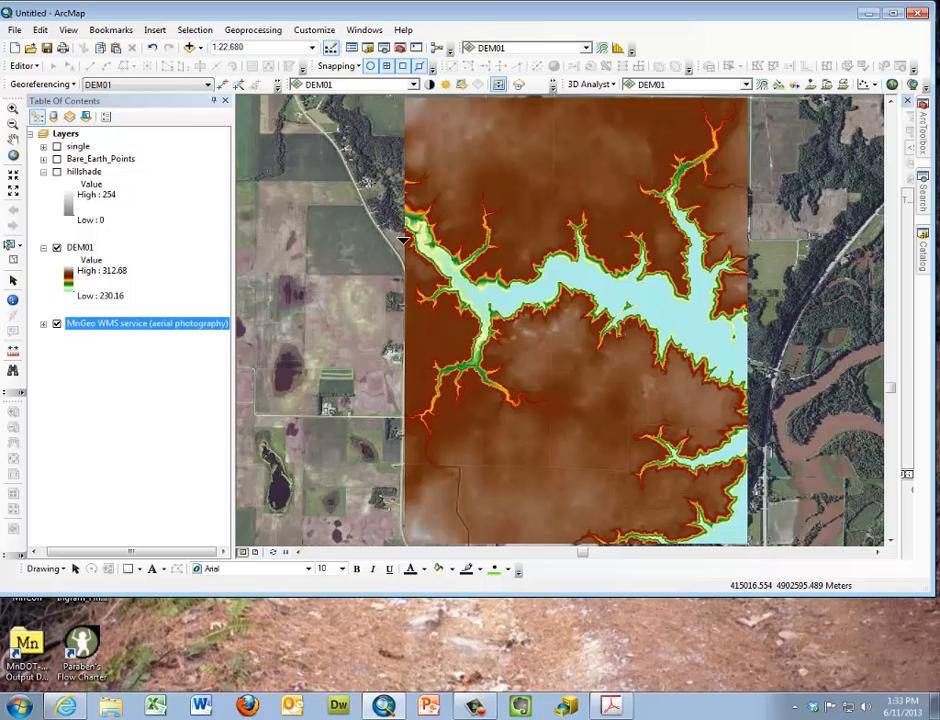
{"action": "left_click_drag", "start_coordinate": [408, 230], "coordinate": [424, 104]}
{"action": "mouse_move", "coordinate": [405, 300]}
{"action": "left_mouse_down"}
{"action": "mouse_move", "coordinate": [530, 316]}
{"action": "mouse_move", "coordinate": [405, 316]}
{"action": "left_mouse_up"}
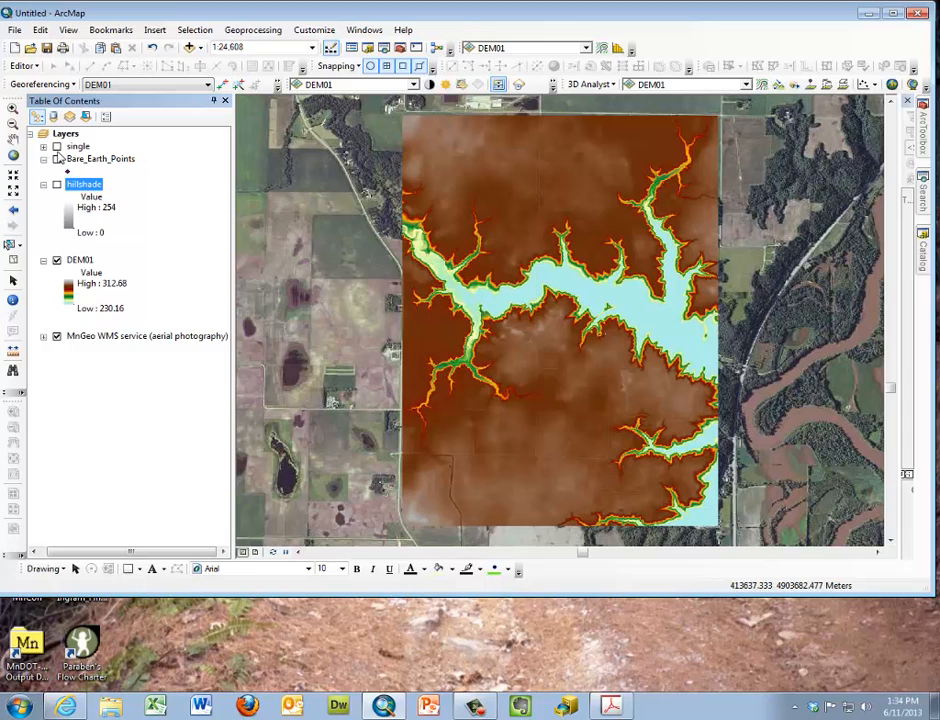
Show the Bare_Earth_Points layer over the elevation map to view its coverage, and hide it again
{"action": "left_click", "coordinate": [57, 160]}
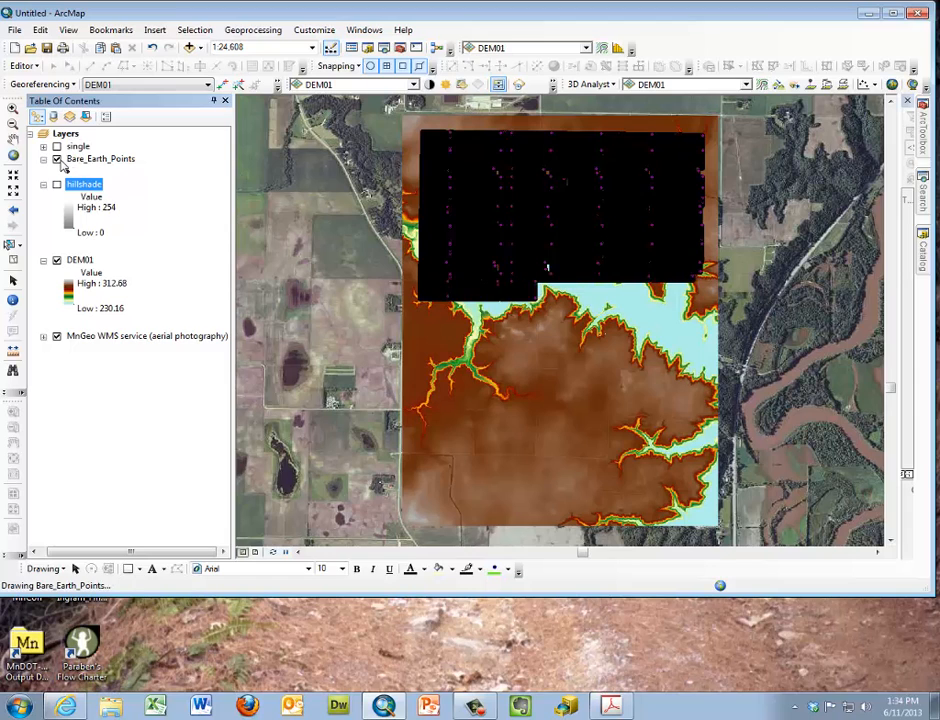
{"action": "left_click", "coordinate": [57, 160]}
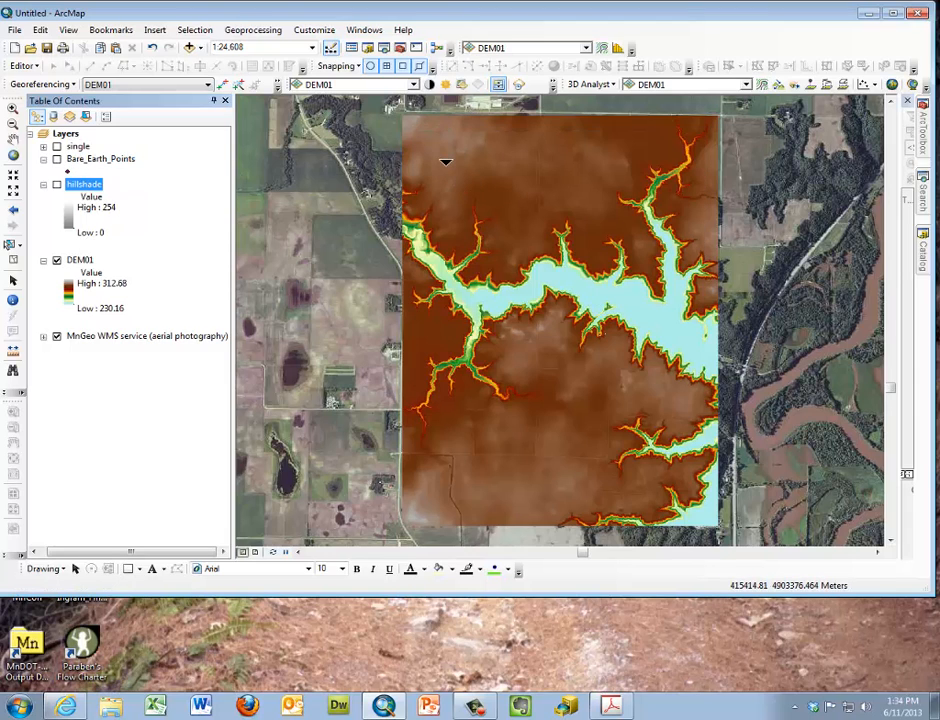
Limit the Bare_Earth_Points layer's scale range so it is not shown when zoomed out beyond 1:10,000
{"action": "left_click", "coordinate": [110, 160]}
{"action": "right_click", "coordinate": [113, 166]}
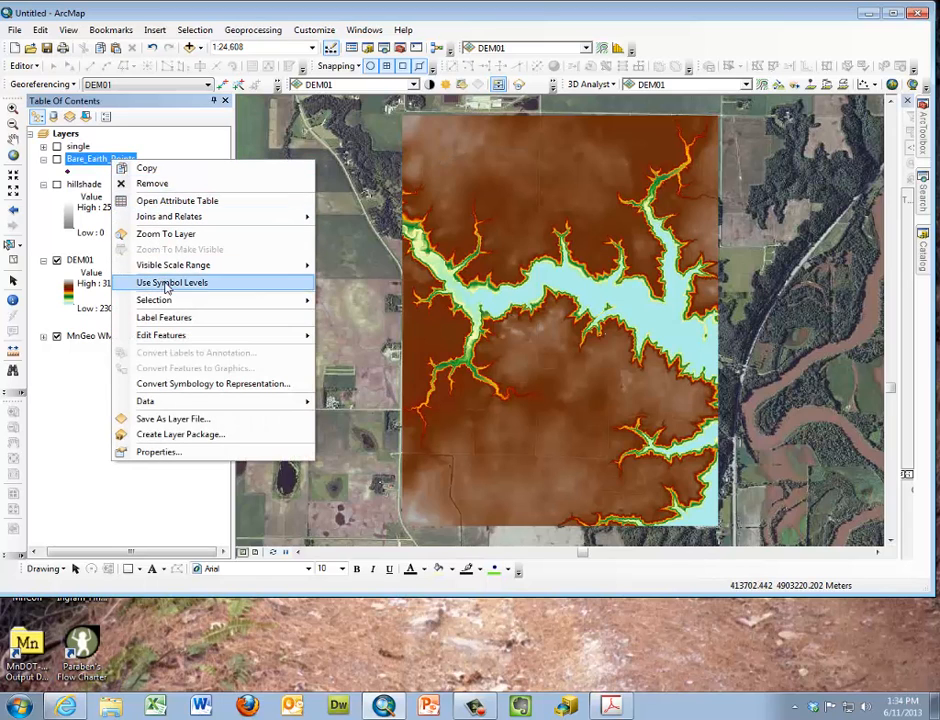
{"action": "left_click", "coordinate": [170, 451]}
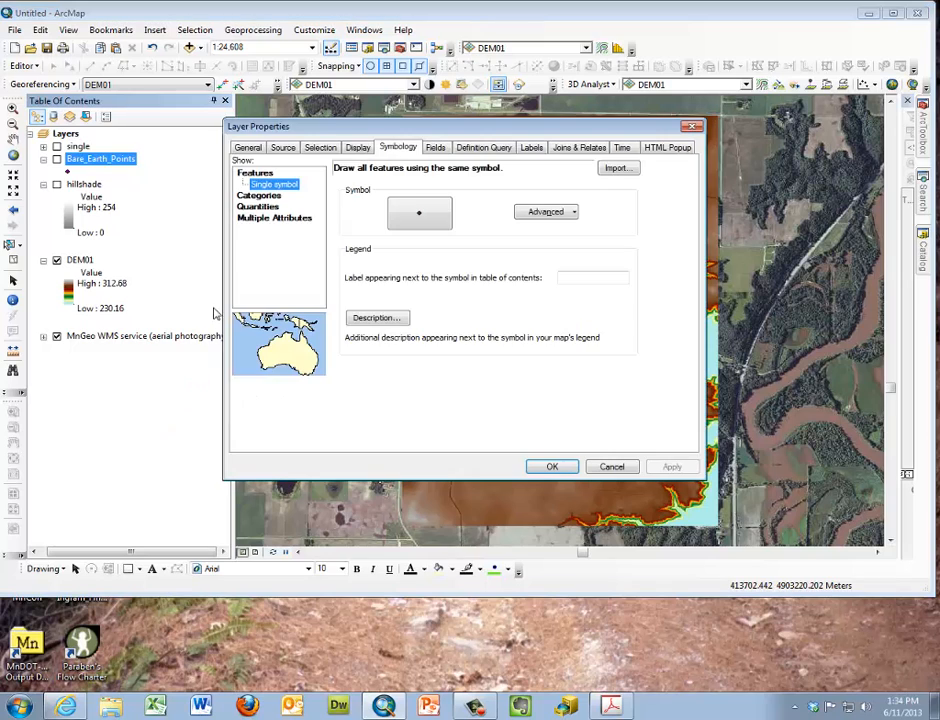
{"action": "left_click", "coordinate": [249, 148]}
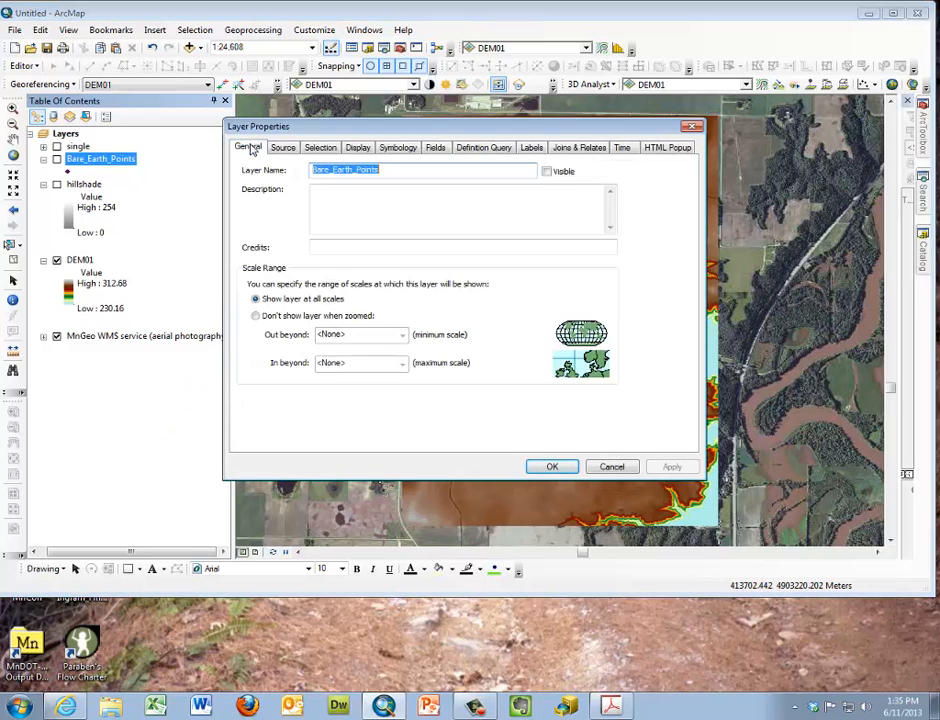
{"action": "left_click", "coordinate": [257, 316]}
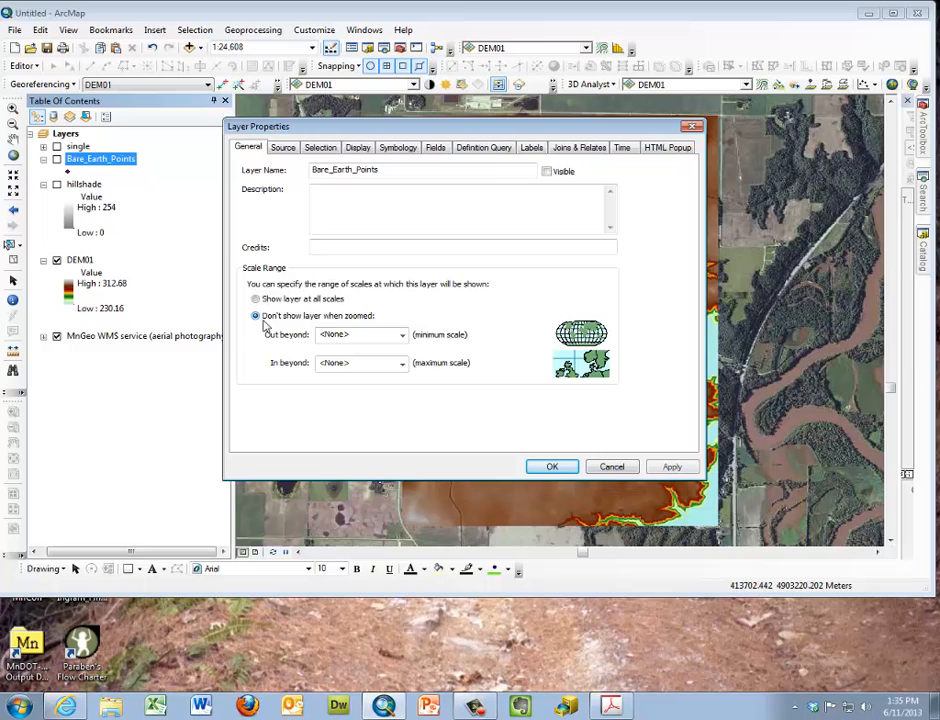
{"action": "left_click", "coordinate": [403, 336]}
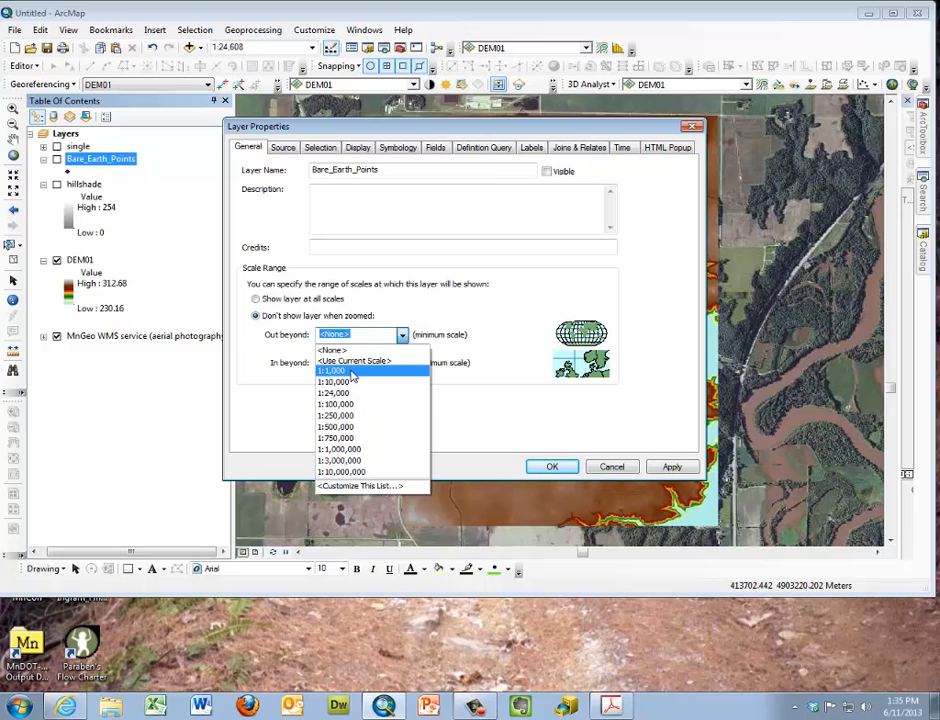
{"action": "left_click", "coordinate": [350, 383]}
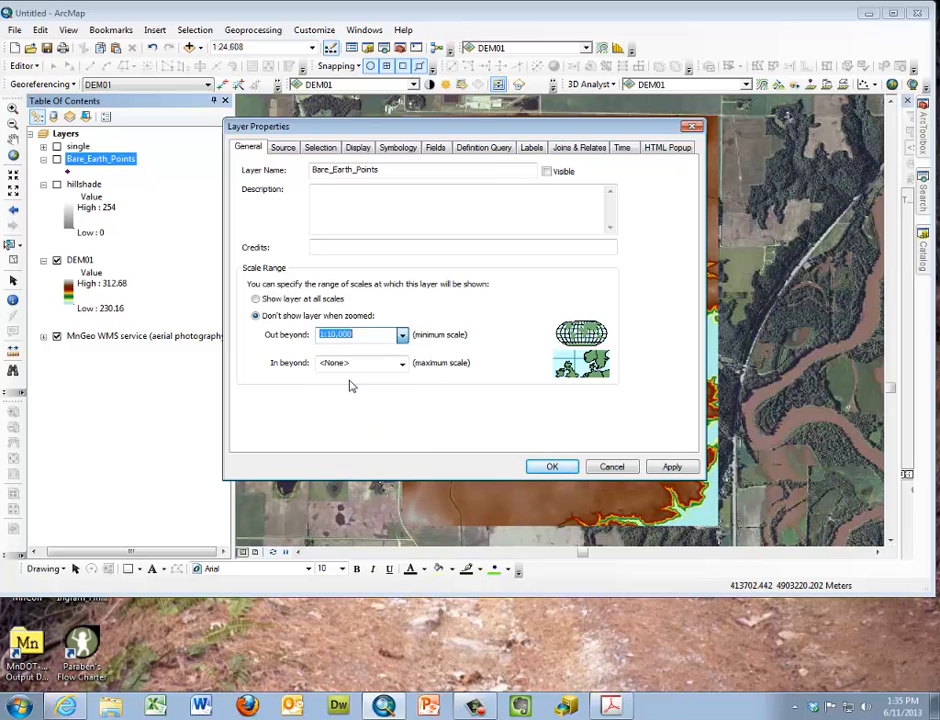
{"action": "left_click", "coordinate": [670, 468]}
{"action": "left_click", "coordinate": [553, 467]}
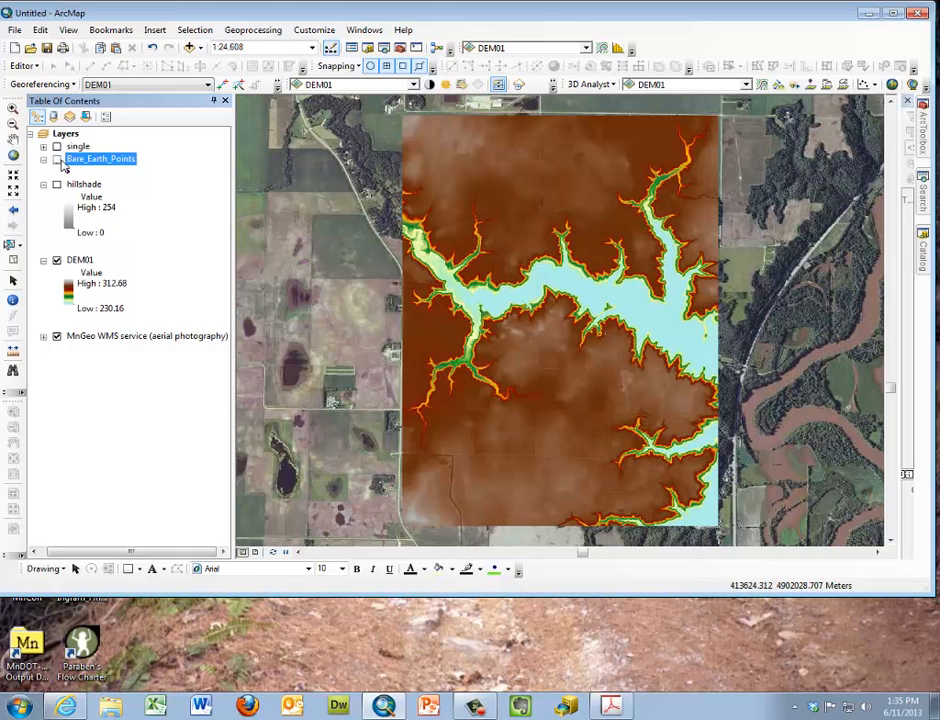
Zoom in on the upper part of DEM01's western edge and show the Bare_Earth_Points layer
{"action": "left_click", "coordinate": [12, 107]}
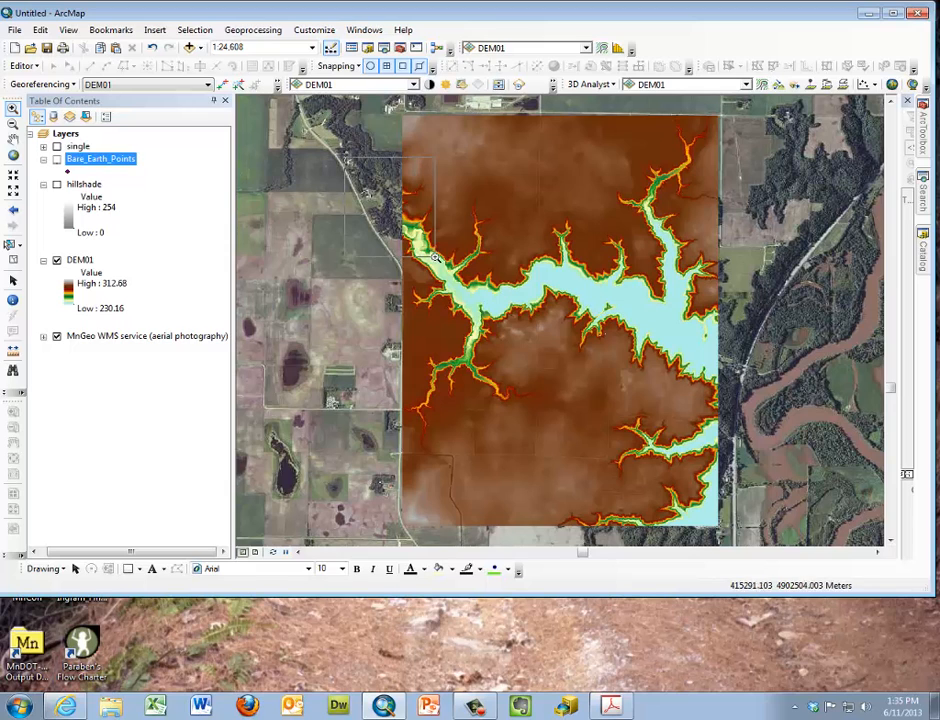
{"action": "left_click_drag", "start_coordinate": [346, 157], "coordinate": [437, 258]}
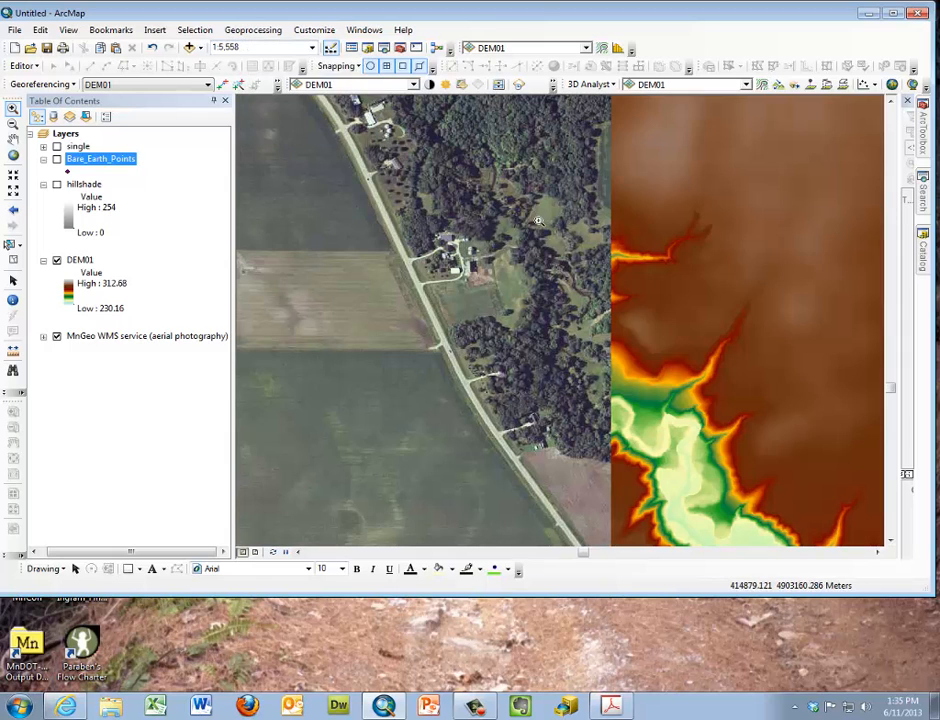
{"action": "left_click", "coordinate": [57, 160]}
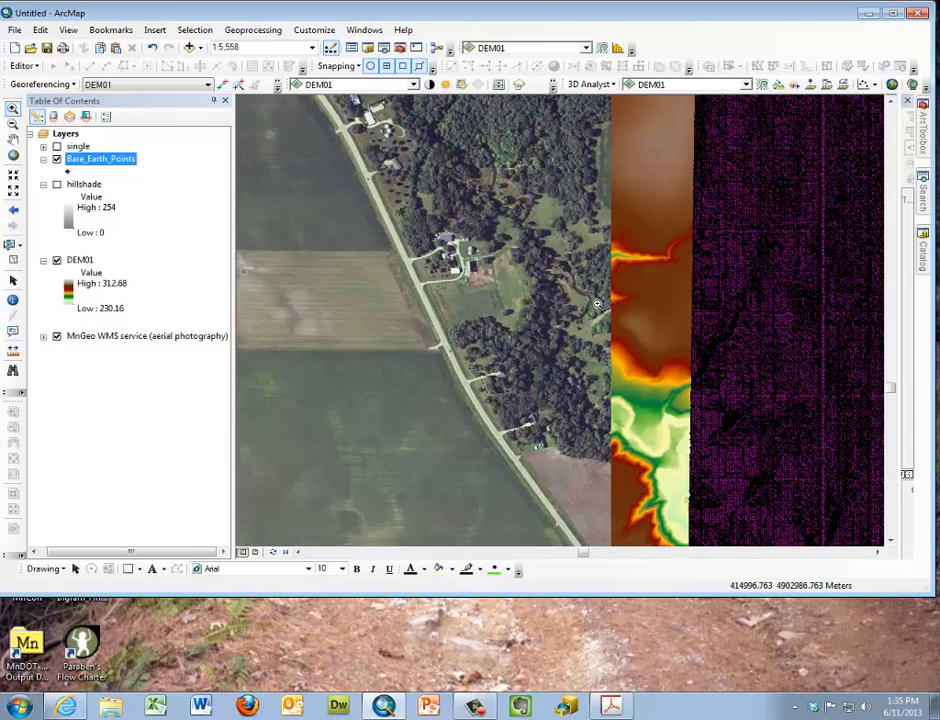
Switch to Exercise3.pdf in Adobe Acrobat and read the basic tips on managing large datasets on page 11
{"action": "key", "text": "alt+Tab"}
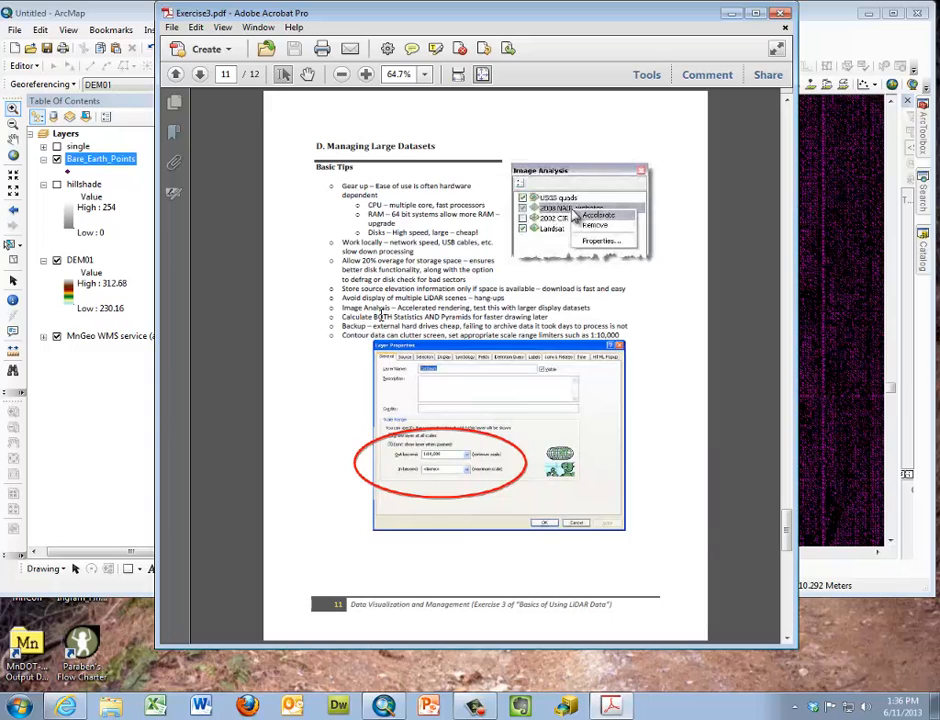
{"action": "right_click", "coordinate": [437, 319]}
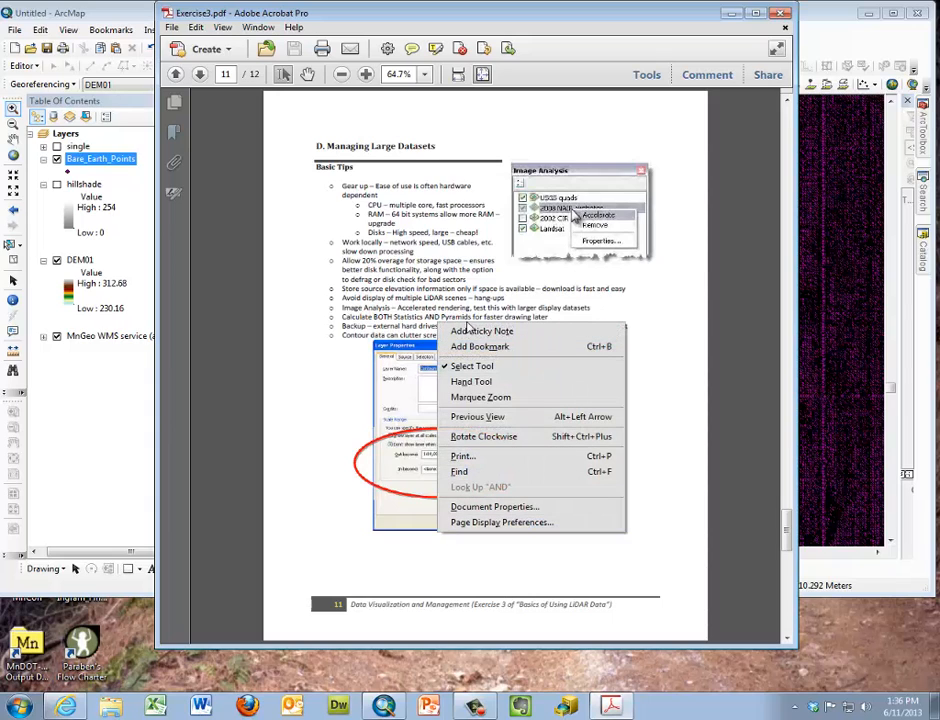
{"action": "left_click", "coordinate": [319, 309]}
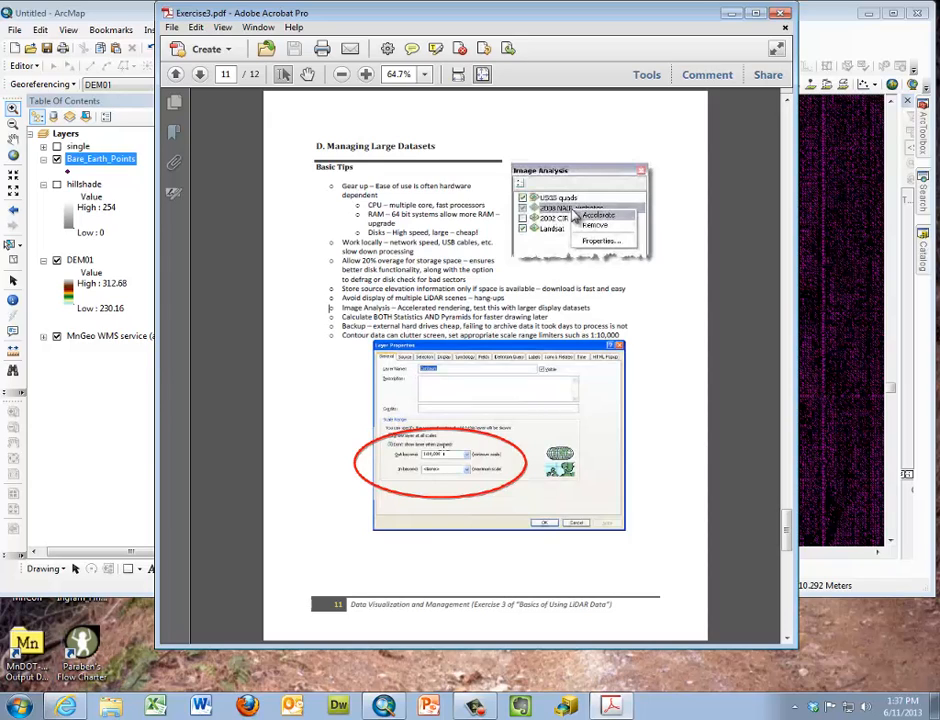
Switch back to ArcMap, expand the MnGeo WMS aerial photography layer and hide the service group nested directly under it
{"action": "left_click", "coordinate": [43, 337]}
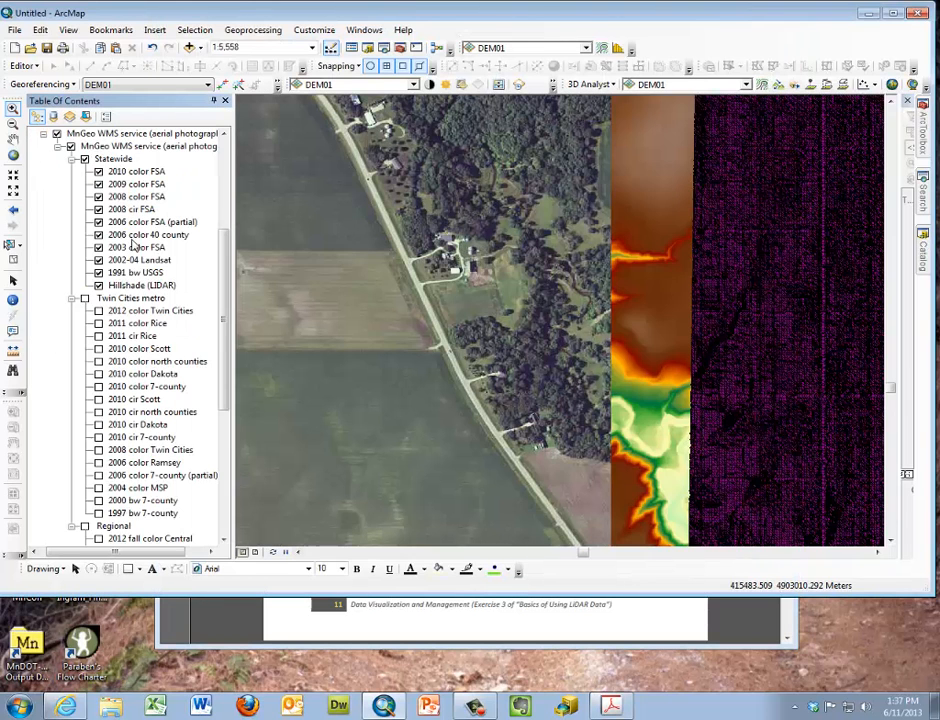
{"action": "left_click", "coordinate": [71, 147]}
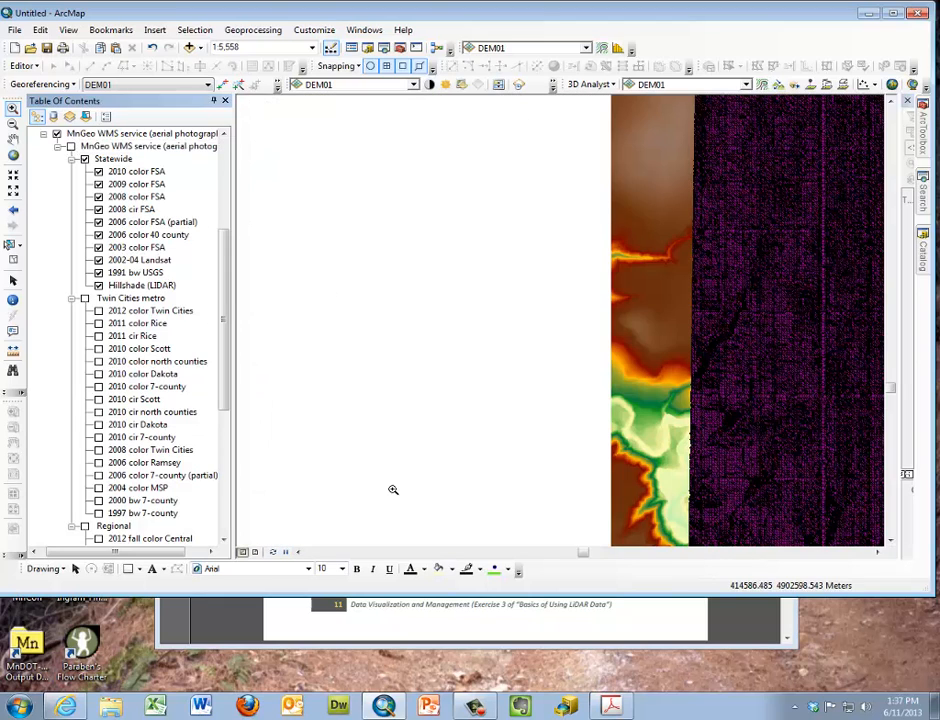
Return to Exercise3.pdf in Adobe Acrobat and read the divide-then-conquer strategy and batch processing notes on page 12
{"action": "left_click", "coordinate": [631, 632]}
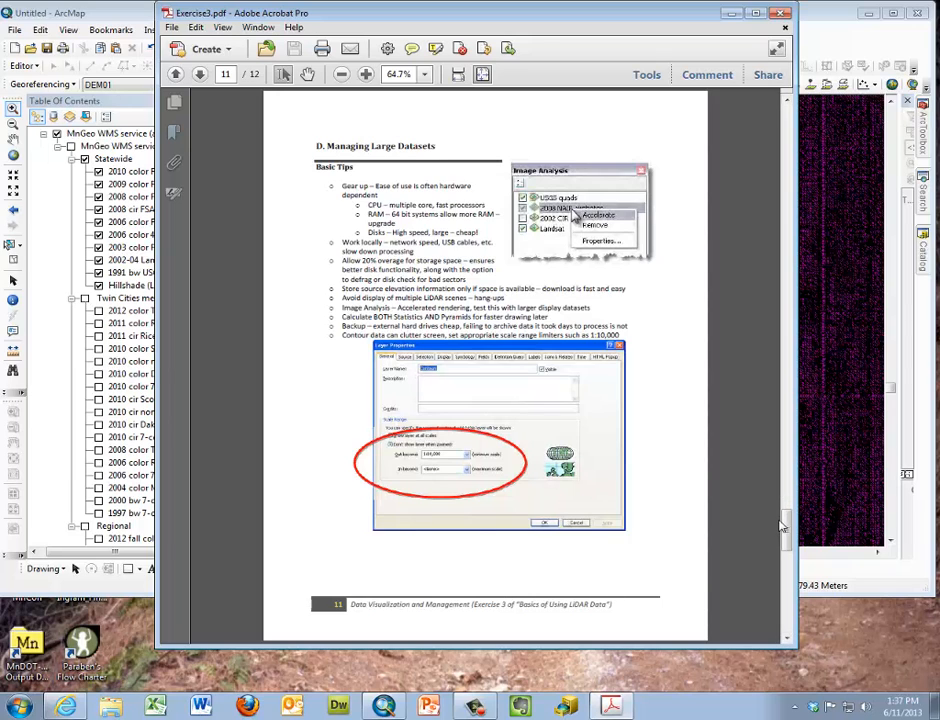
{"action": "scroll", "coordinate": [781, 522], "scroll_direction": "down", "scroll_amount": 3}
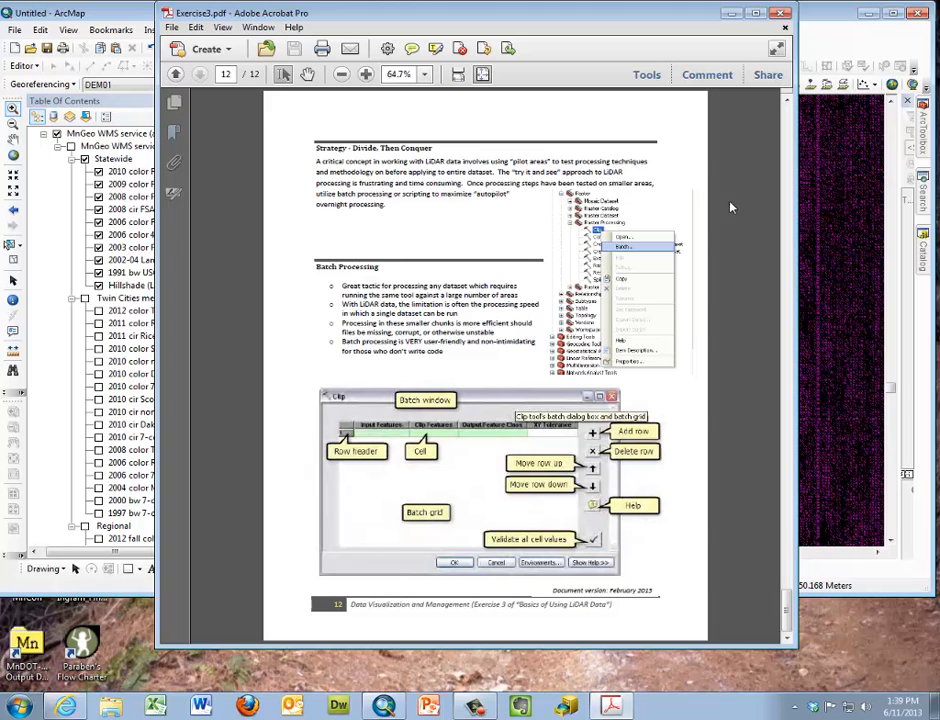
In ArcMap, open the Raster Processing Clip tool in batch mode to examine its grid, cancel it, and return to Exercise3.pdf
{"action": "left_click", "coordinate": [923, 140]}
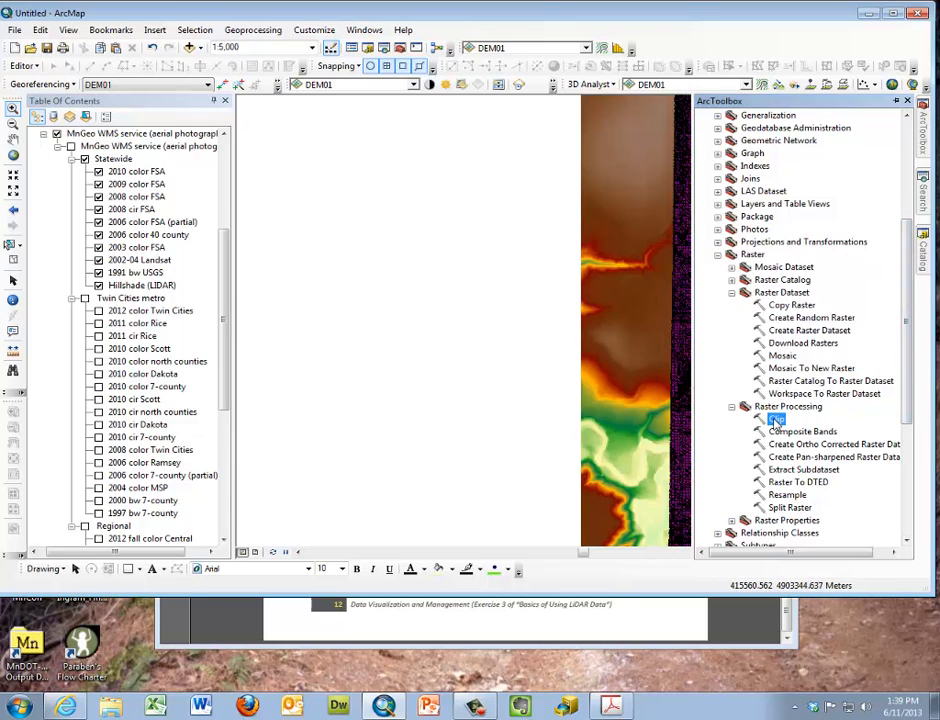
{"action": "right_click", "coordinate": [776, 420]}
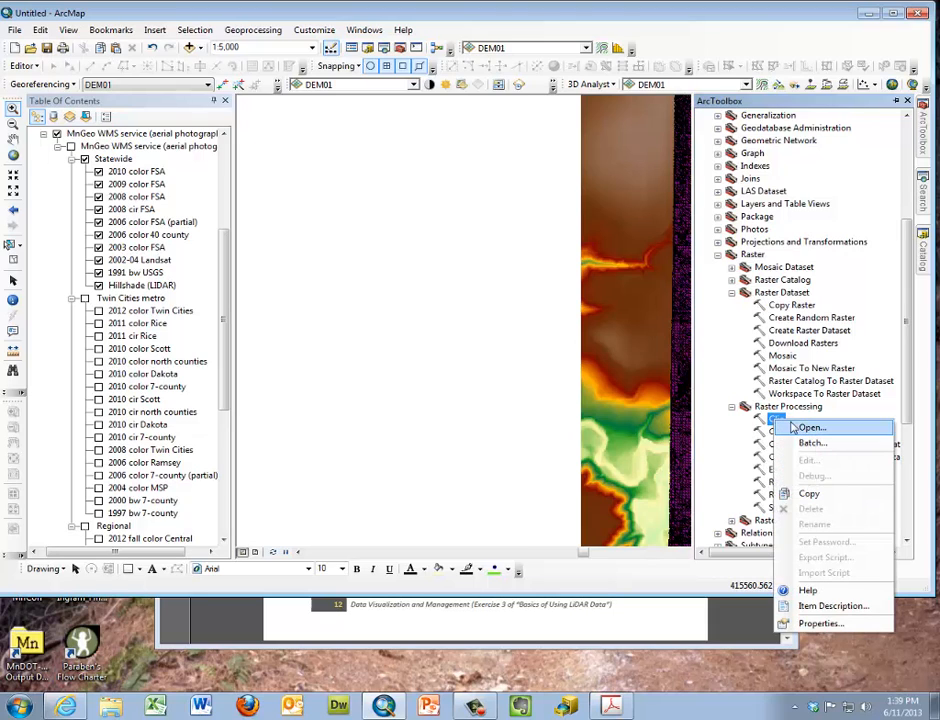
{"action": "left_click", "coordinate": [808, 443]}
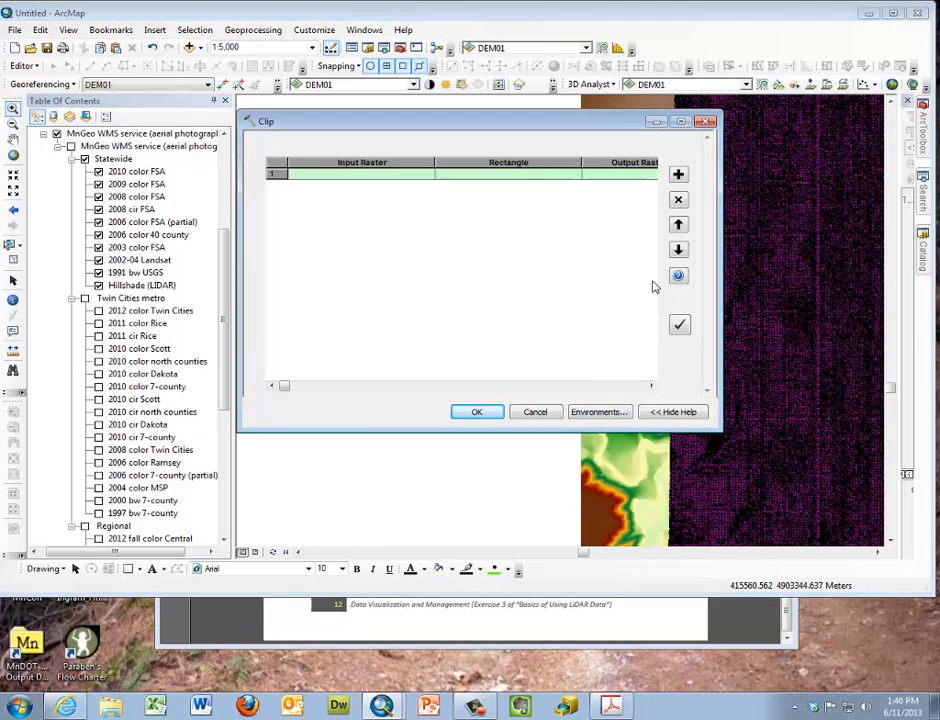
{"action": "left_click", "coordinate": [535, 411]}
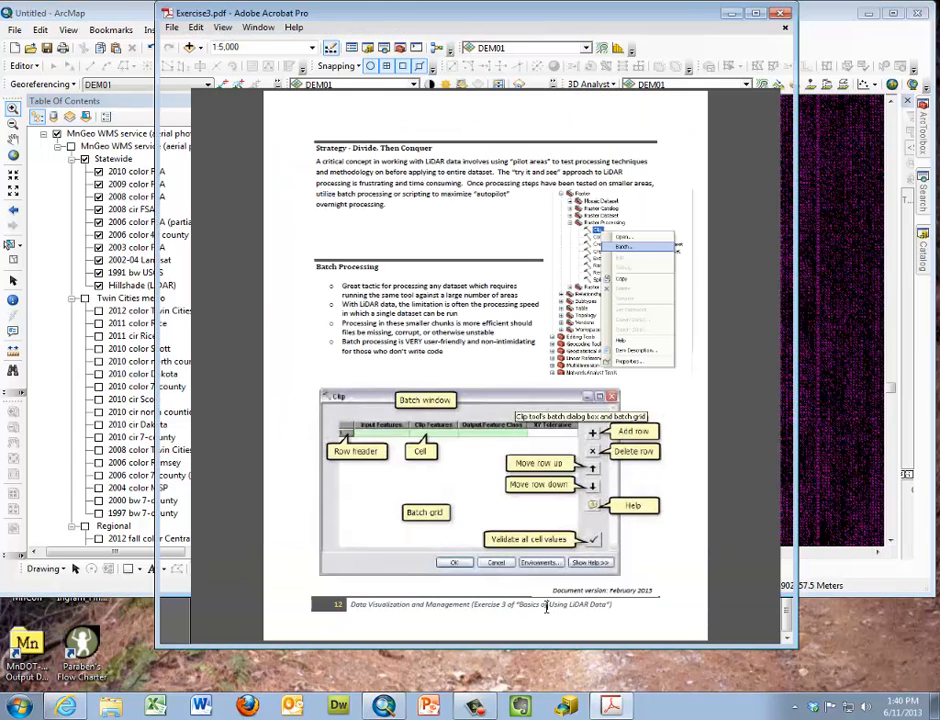
{"action": "left_click", "coordinate": [548, 604]}
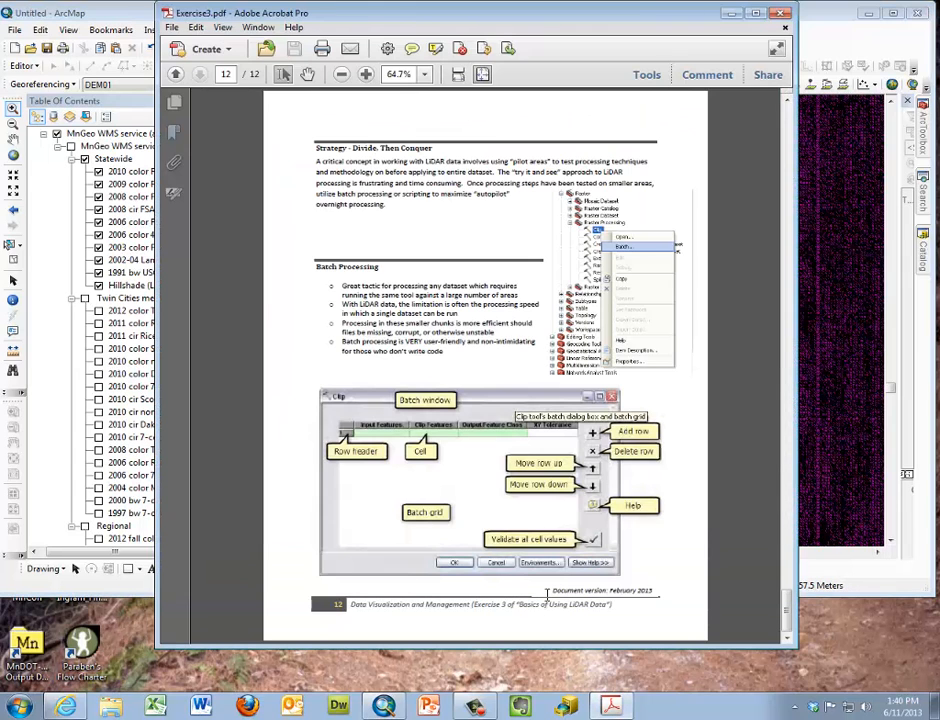